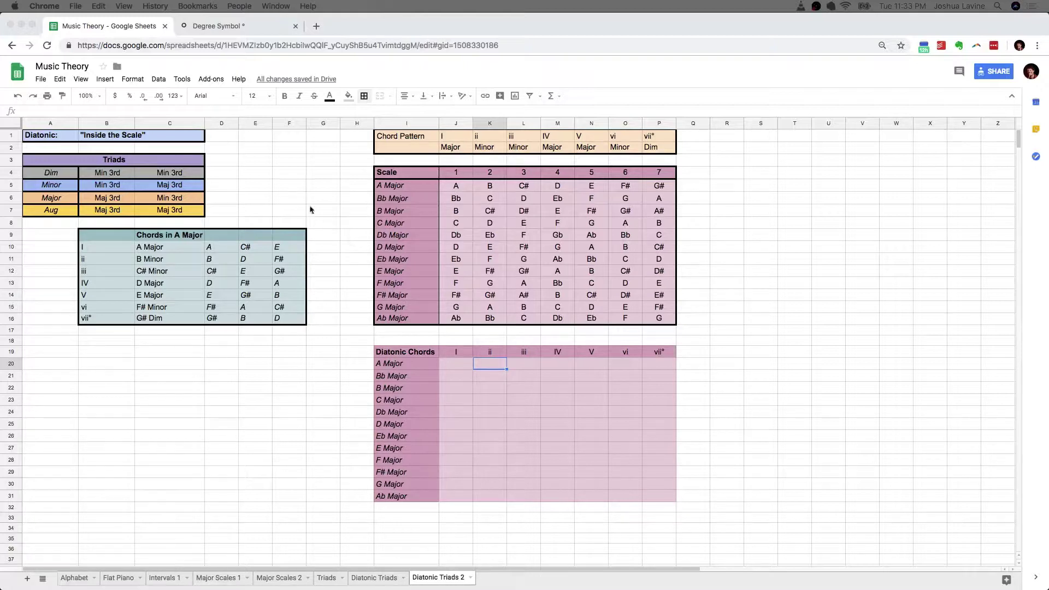
Walk through the Diatonic heading, the four triad types and the Chords in A Major table
{"action": "left_click", "coordinate": [57, 138]}
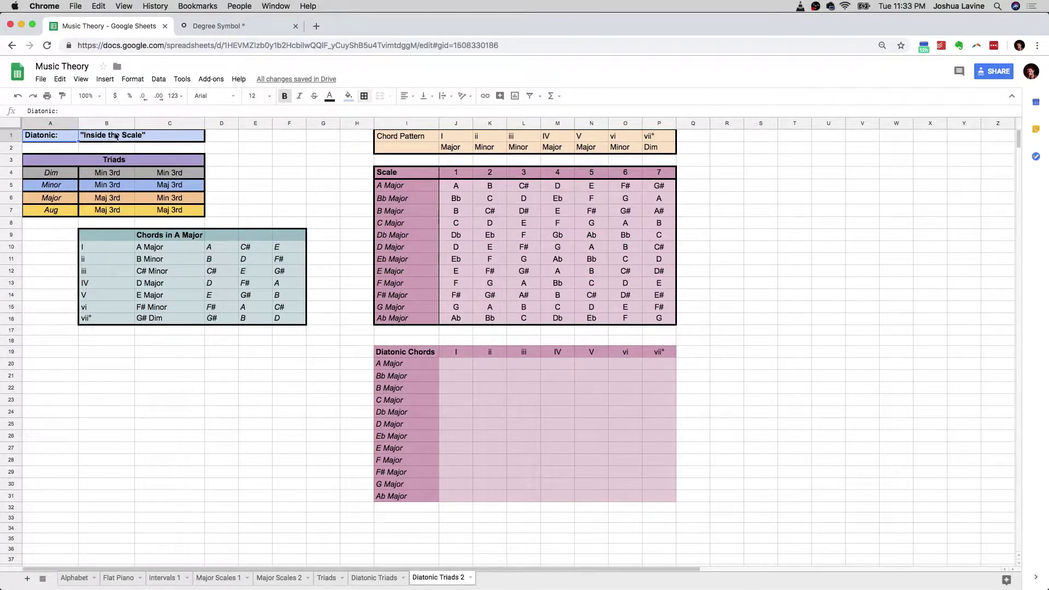
{"action": "left_click", "coordinate": [123, 162]}
{"action": "left_click_drag", "start_coordinate": [68, 178], "coordinate": [63, 211]}
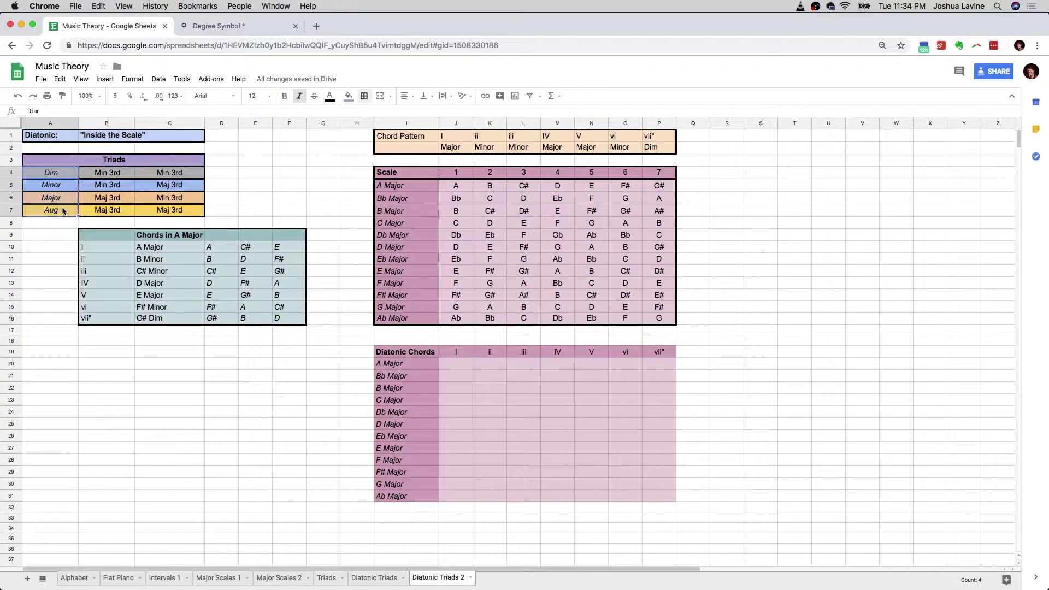
{"action": "left_click", "coordinate": [138, 239]}
{"action": "left_click_drag", "start_coordinate": [121, 237], "coordinate": [282, 241]}
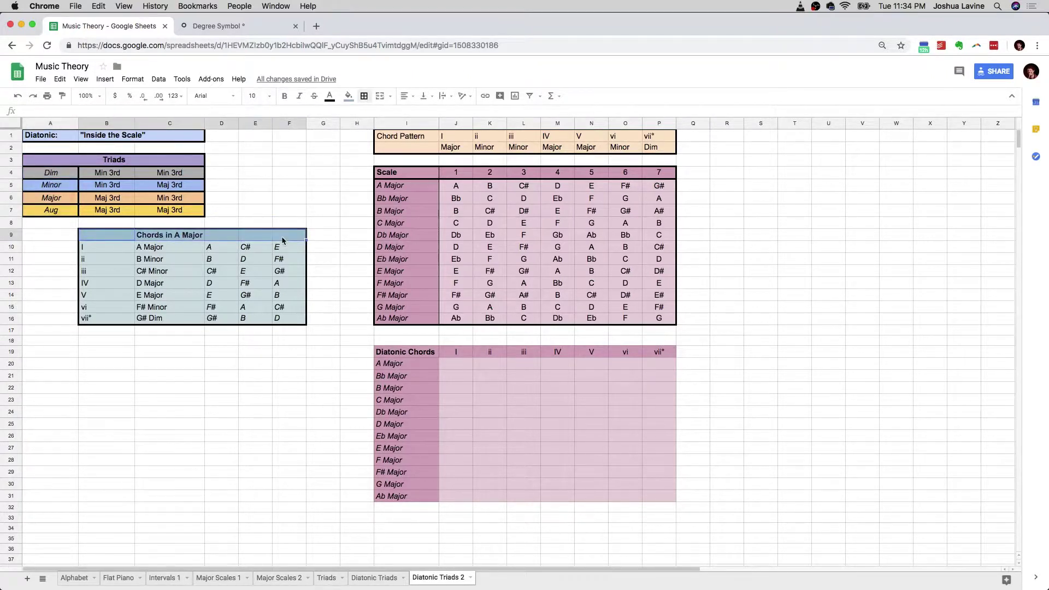
Point out the A Major chord numerals I, ii, iii, IV, V, vi and vii°
{"action": "left_click", "coordinate": [113, 248]}
{"action": "left_click", "coordinate": [110, 258]}
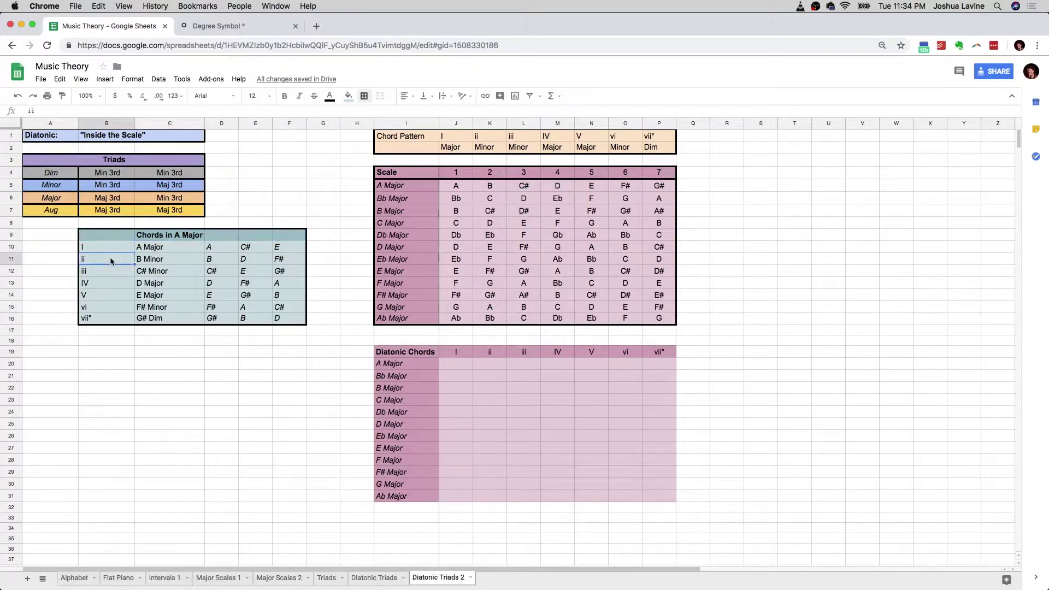
{"action": "left_click", "coordinate": [109, 271]}
{"action": "left_click", "coordinate": [115, 284]}
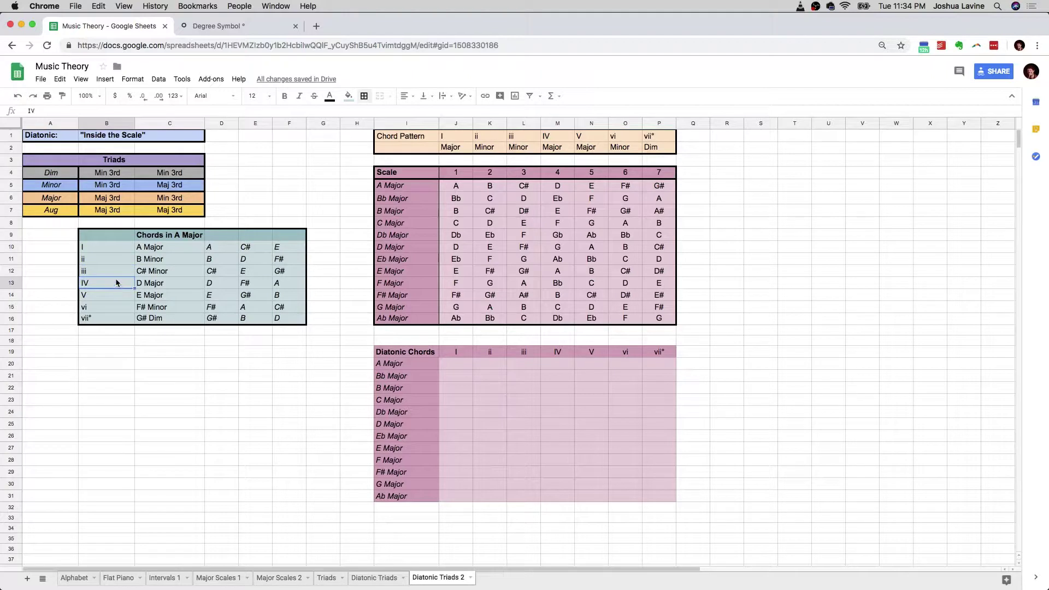
{"action": "left_click", "coordinate": [115, 296]}
{"action": "left_click", "coordinate": [112, 303]}
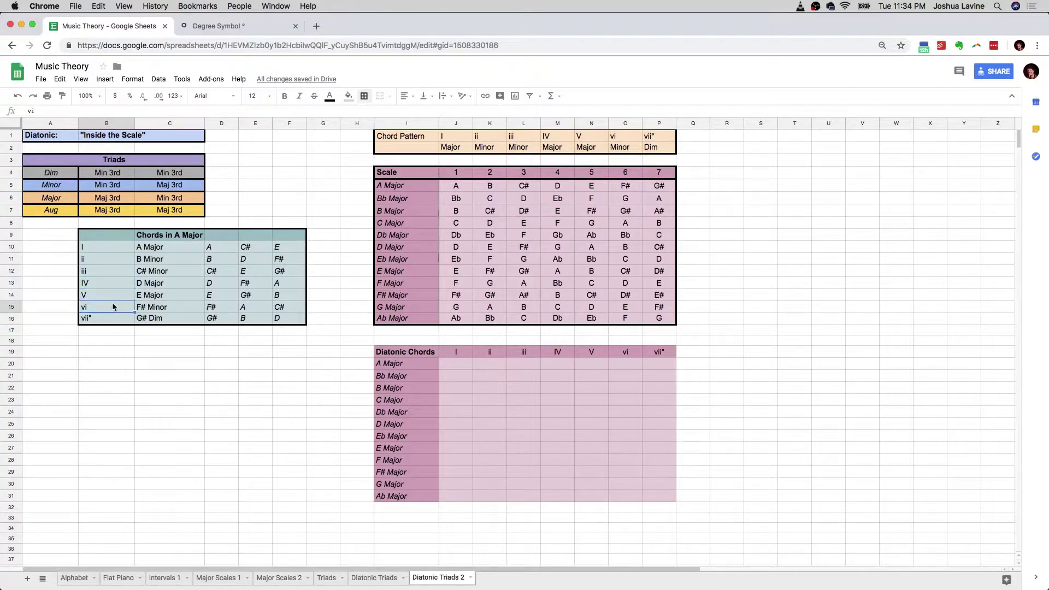
{"action": "left_click", "coordinate": [115, 320]}
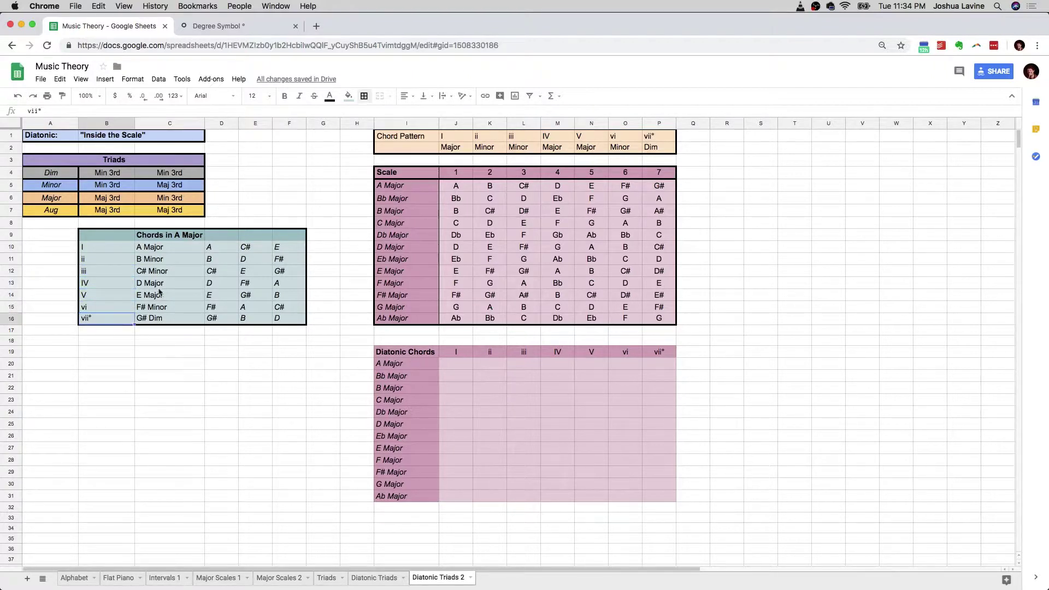
Highlight the A Major chord name, the whole Chords in A Major table and its numeral column
{"action": "left_click", "coordinate": [161, 249]}
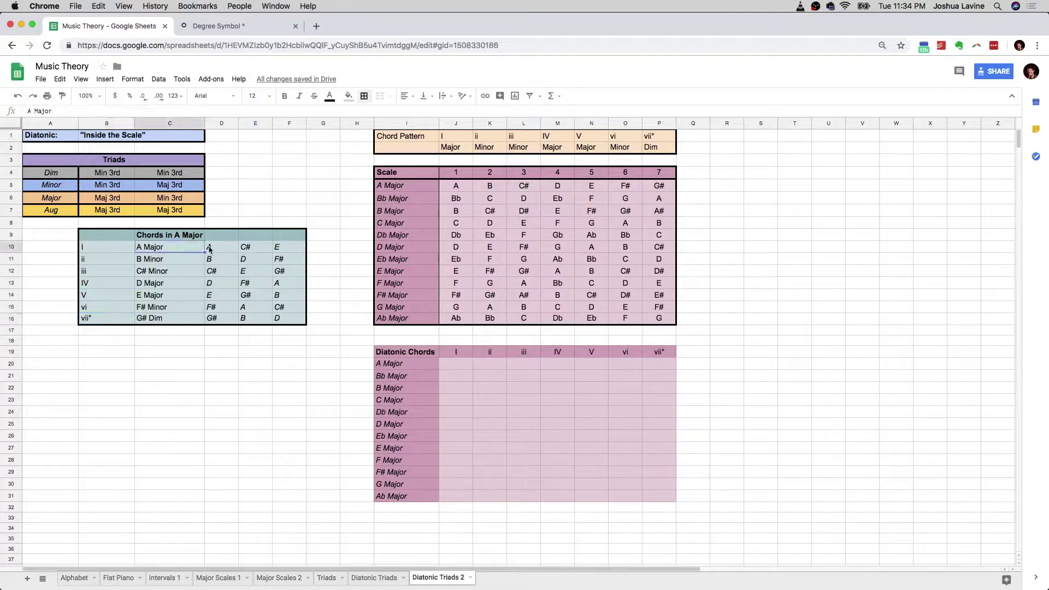
{"action": "left_click_drag", "start_coordinate": [209, 249], "coordinate": [186, 246]}
{"action": "left_click", "coordinate": [181, 236]}
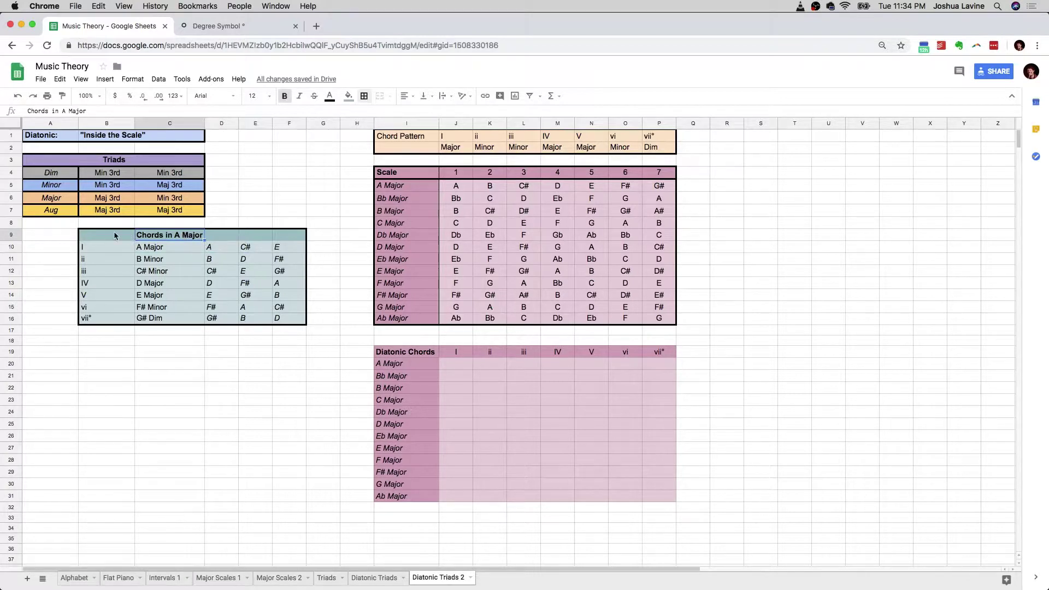
{"action": "left_click_drag", "start_coordinate": [114, 235], "coordinate": [289, 307]}
{"action": "left_click", "coordinate": [278, 248]}
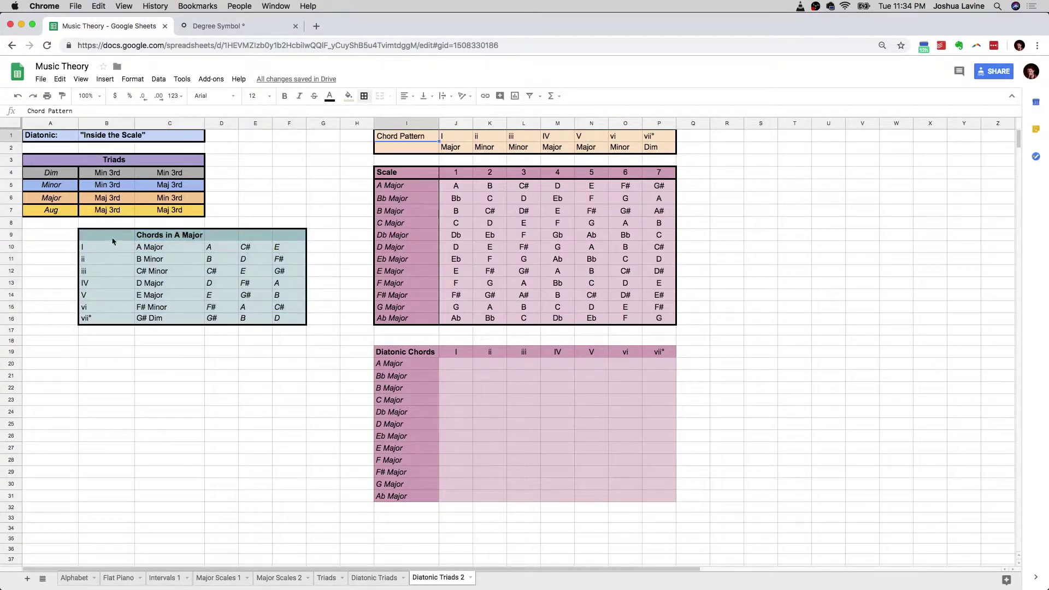
{"action": "left_click_drag", "start_coordinate": [113, 236], "coordinate": [100, 325]}
Step along the Chord Pattern row's numerals, I through vii°
{"action": "left_click", "coordinate": [457, 137]}
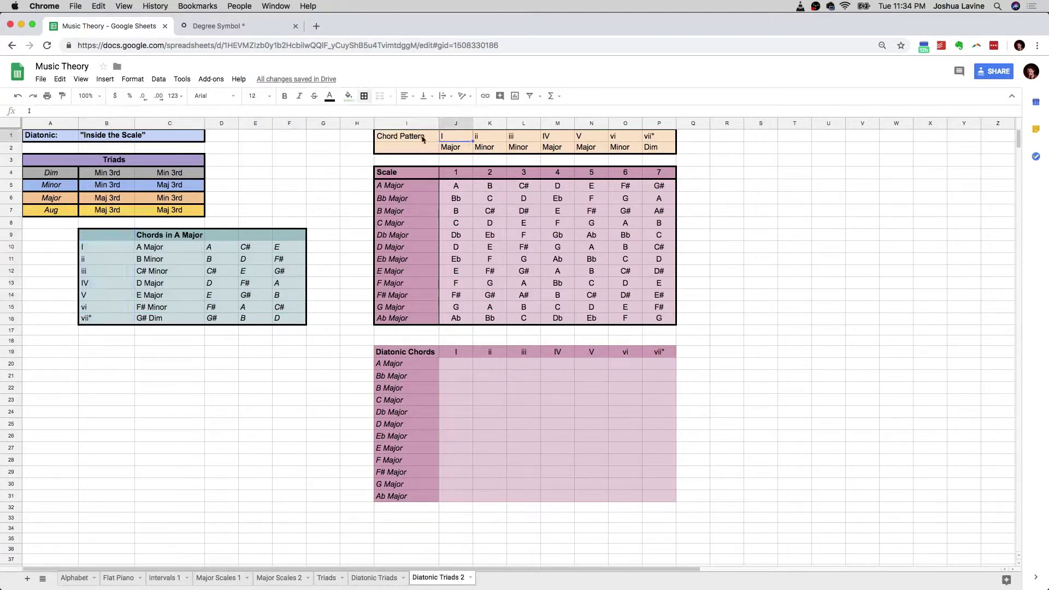
{"action": "left_click", "coordinate": [419, 139]}
{"action": "left_click", "coordinate": [456, 139]}
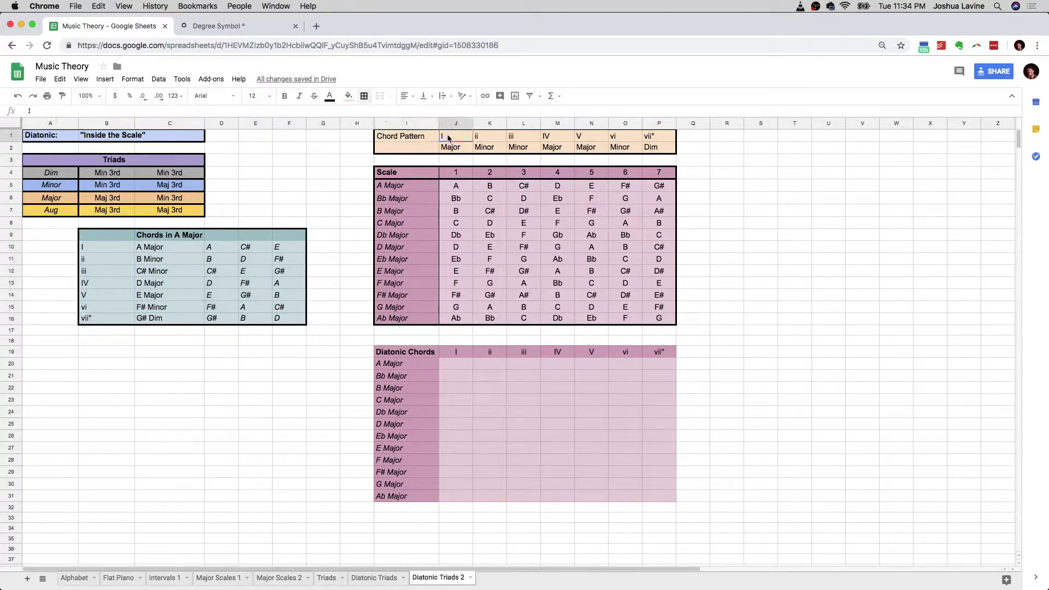
{"action": "left_click", "coordinate": [483, 139]}
{"action": "left_click", "coordinate": [518, 140]}
{"action": "left_click", "coordinate": [568, 142]}
{"action": "left_click", "coordinate": [593, 145]}
{"action": "left_click", "coordinate": [618, 143]}
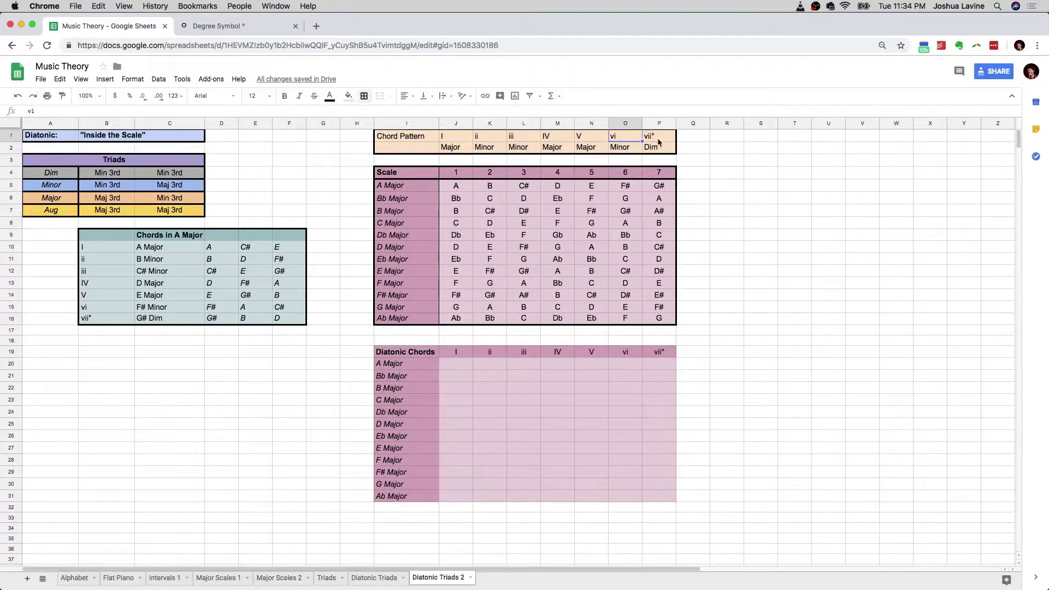
{"action": "left_click", "coordinate": [658, 142]}
{"action": "left_click_drag", "start_coordinate": [455, 141], "coordinate": [647, 139]}
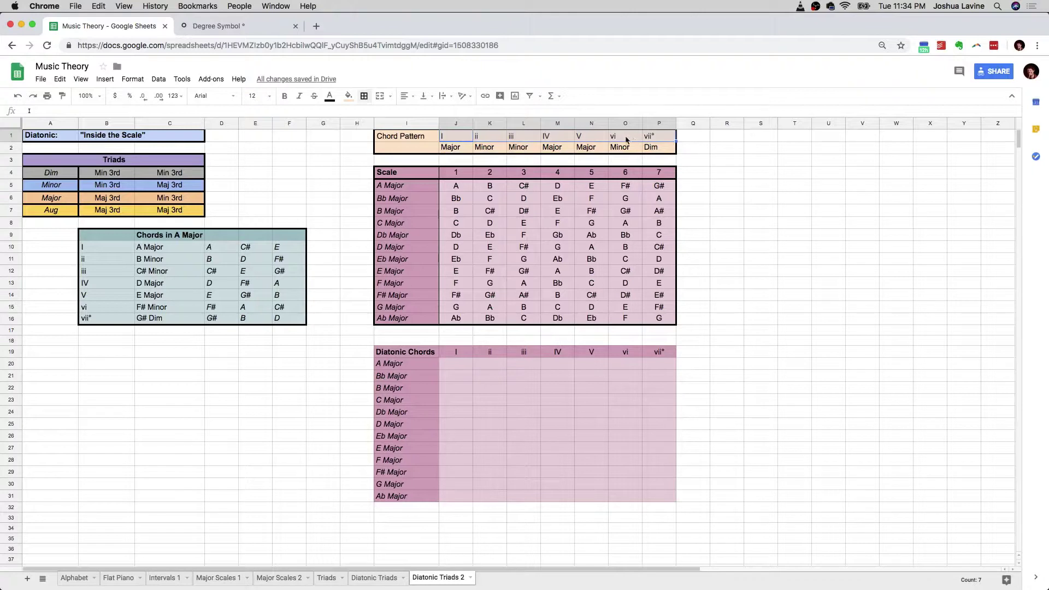
Point out the Major quality under I and the Scale table, then review the Major Scales 2 notes
{"action": "left_click", "coordinate": [468, 148]}
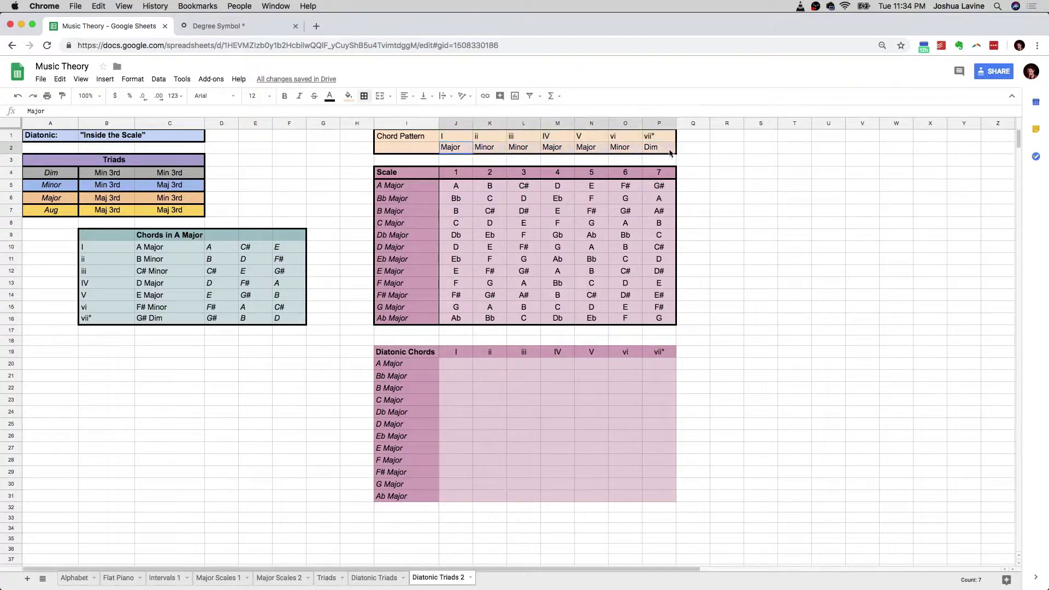
{"action": "left_click", "coordinate": [418, 175]}
{"action": "left_click_drag", "start_coordinate": [418, 182], "coordinate": [655, 317]}
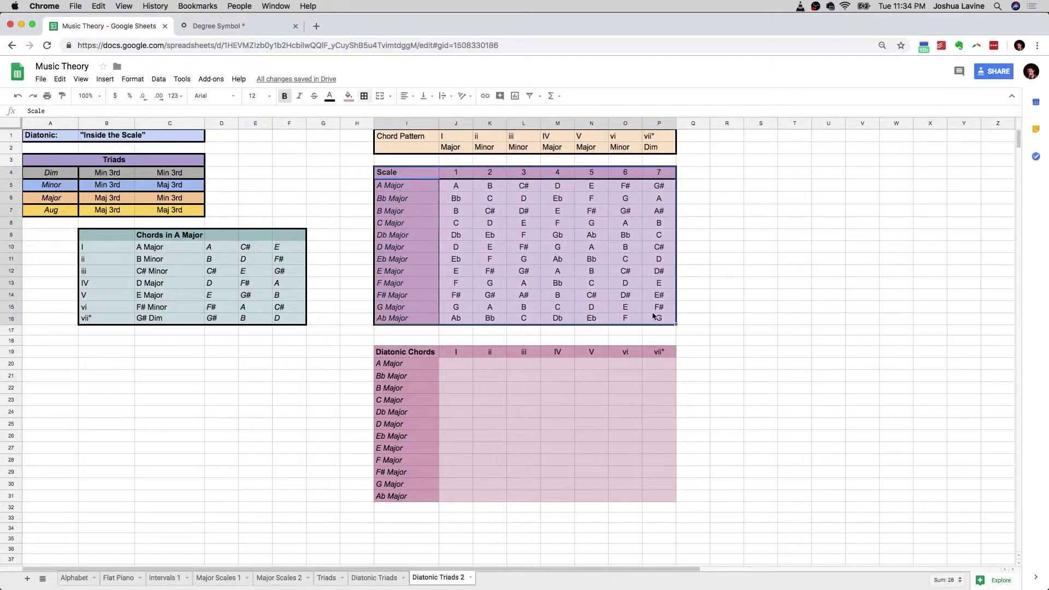
{"action": "left_click", "coordinate": [279, 578]}
{"action": "left_click", "coordinate": [184, 527]}
{"action": "left_click_drag", "start_coordinate": [47, 432], "coordinate": [314, 559]}
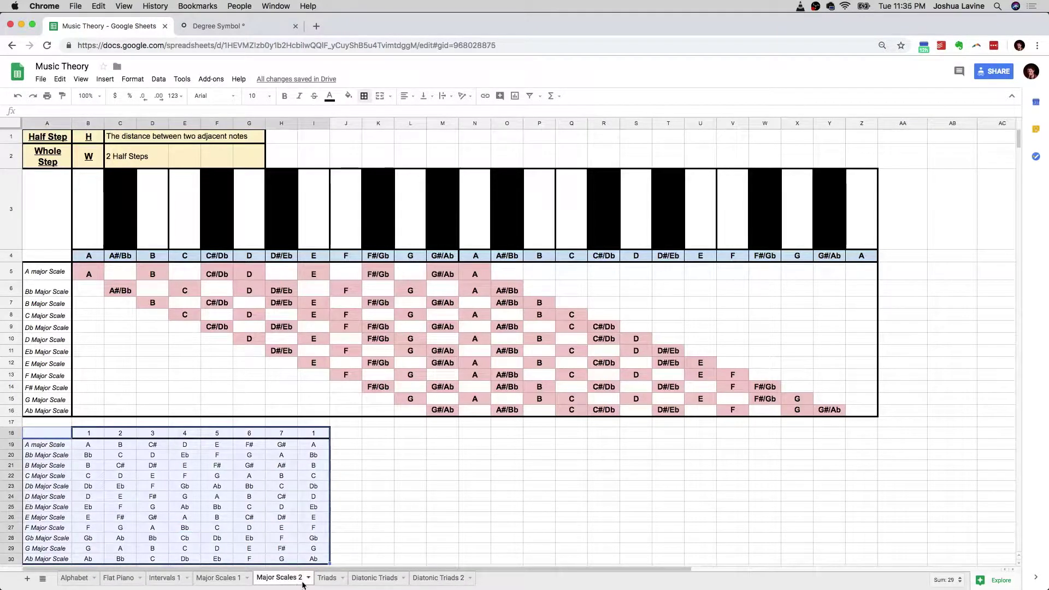
{"action": "left_click", "coordinate": [346, 537]}
{"action": "left_click_drag", "start_coordinate": [315, 435], "coordinate": [314, 559]}
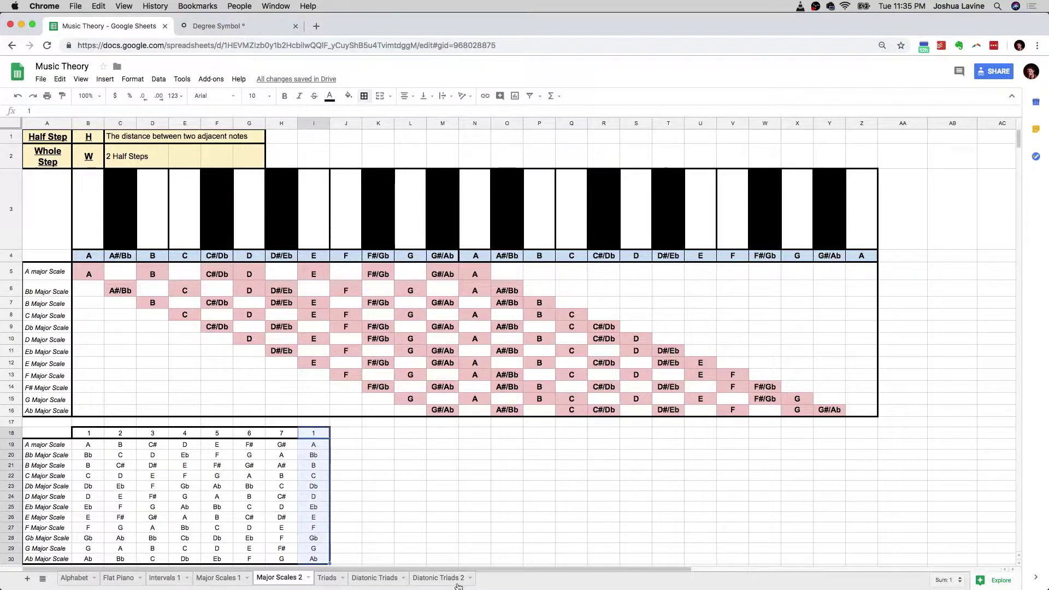
Back on Diatonic Triads 2, point out scale degree 1 and the scale names A Major to Ab Major
{"action": "left_click", "coordinate": [432, 582]}
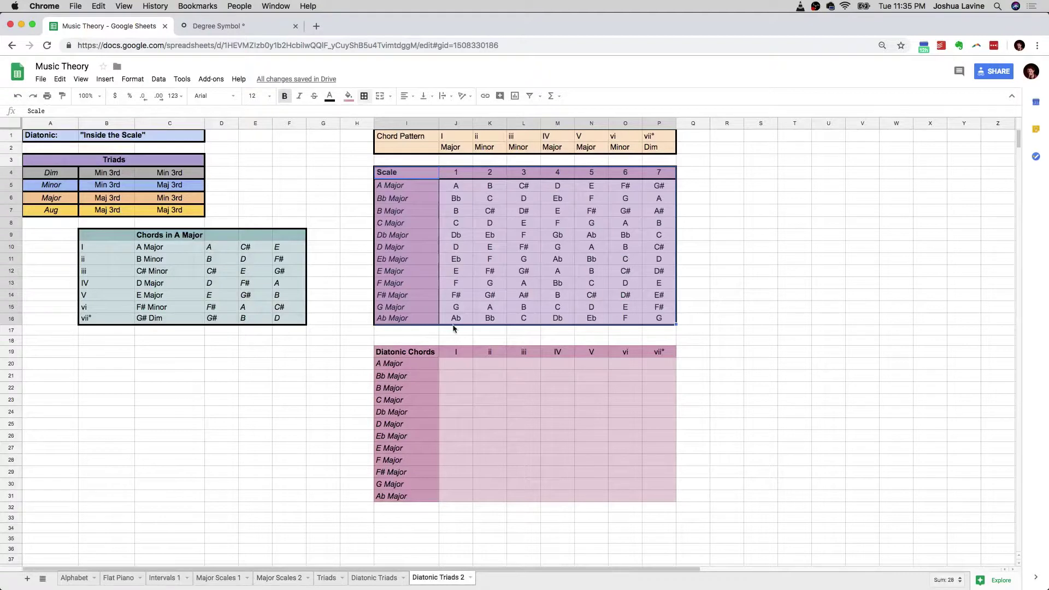
{"action": "left_click", "coordinate": [455, 174]}
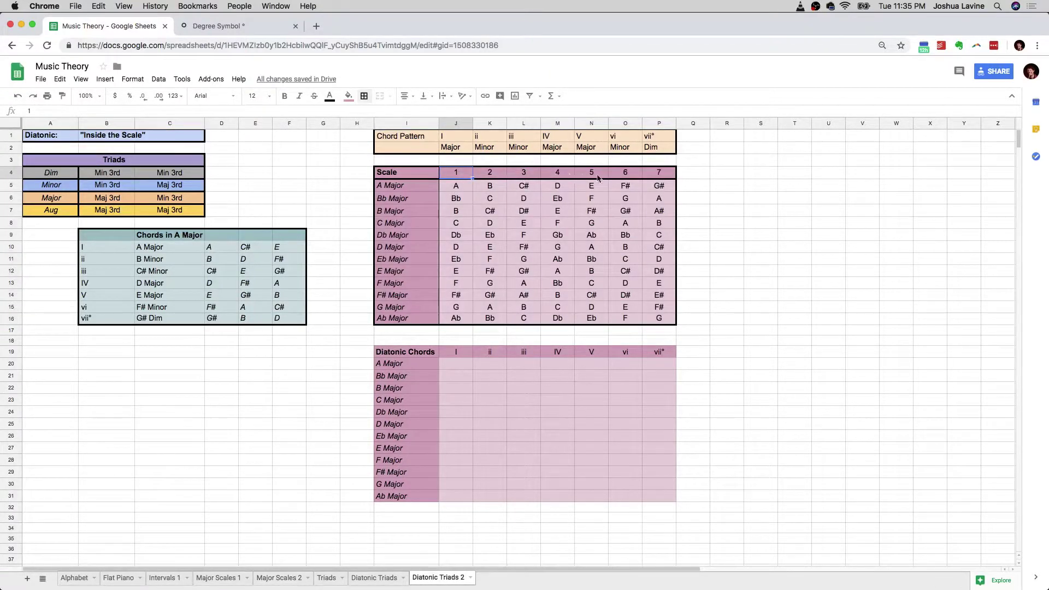
{"action": "left_click", "coordinate": [410, 188]}
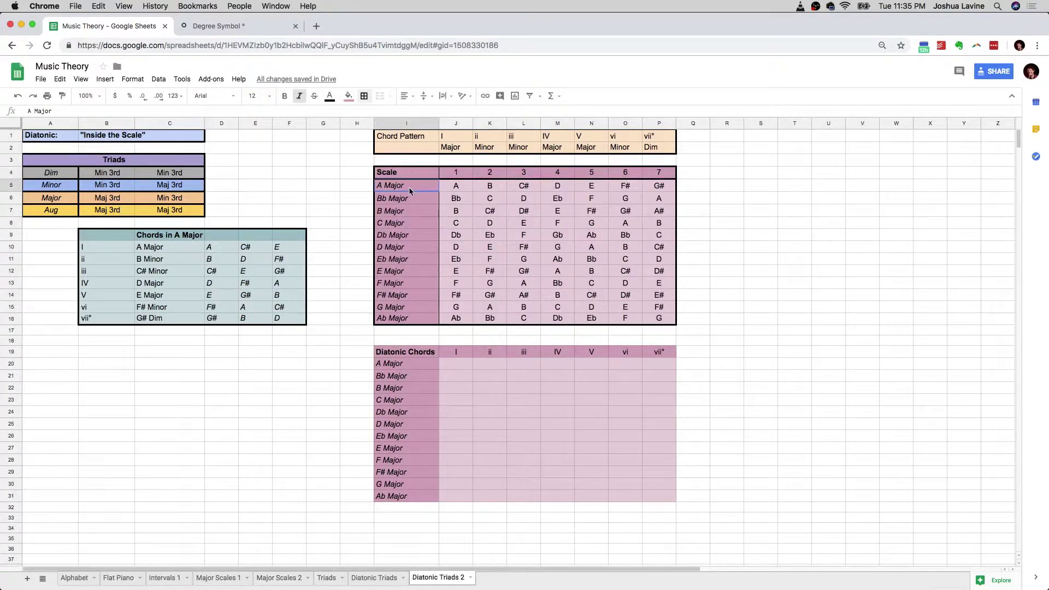
{"action": "left_click_drag", "start_coordinate": [409, 187], "coordinate": [410, 315]}
{"action": "left_click", "coordinate": [463, 319]}
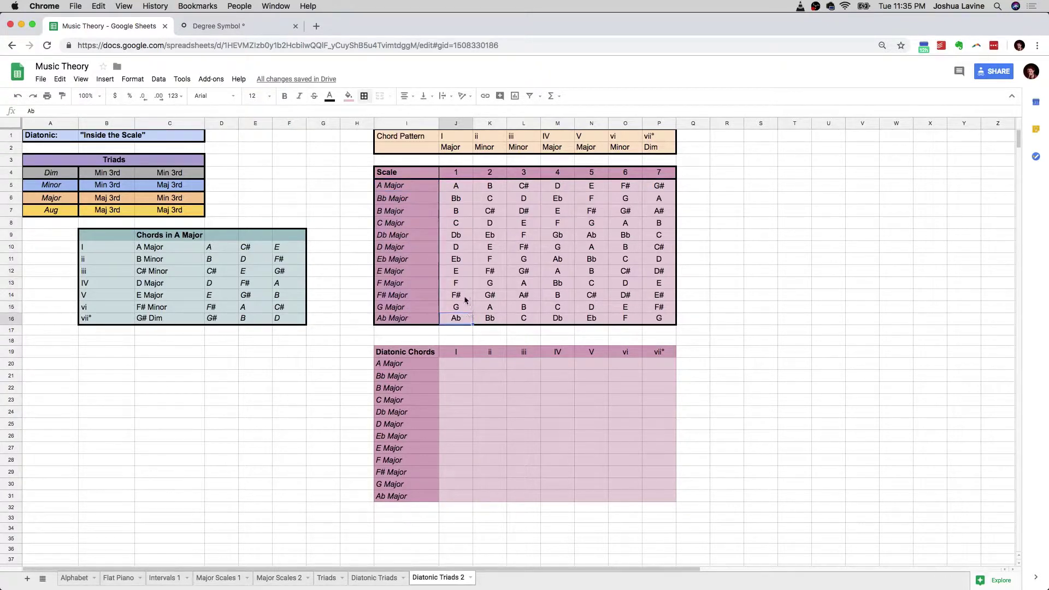
Enter =CONCATENATE(J5," ",J2) in J20 so it shows A Major
{"action": "left_click", "coordinate": [468, 362]}
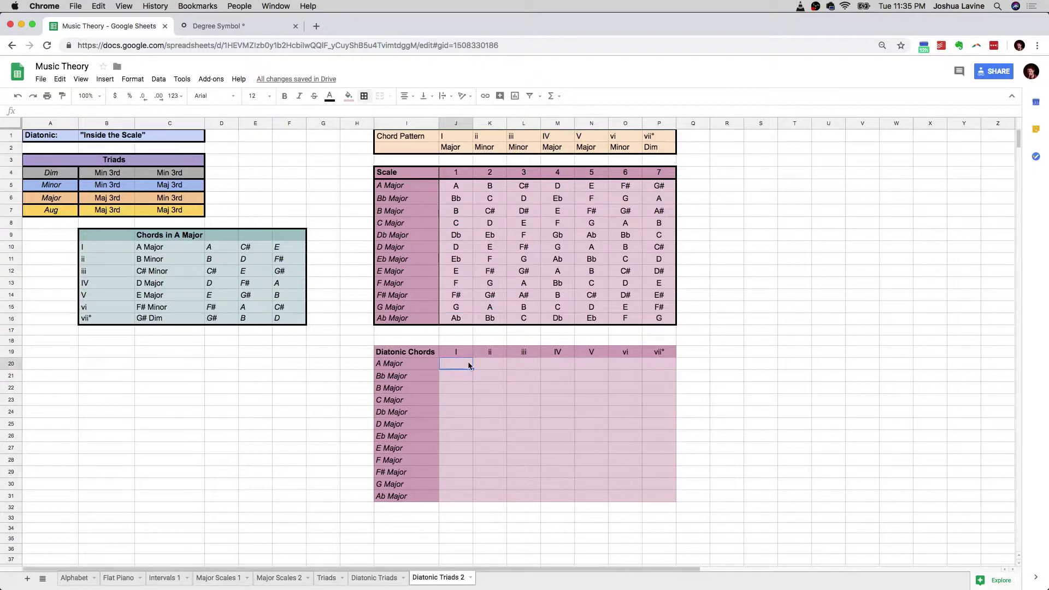
{"action": "type", "text": "+"}
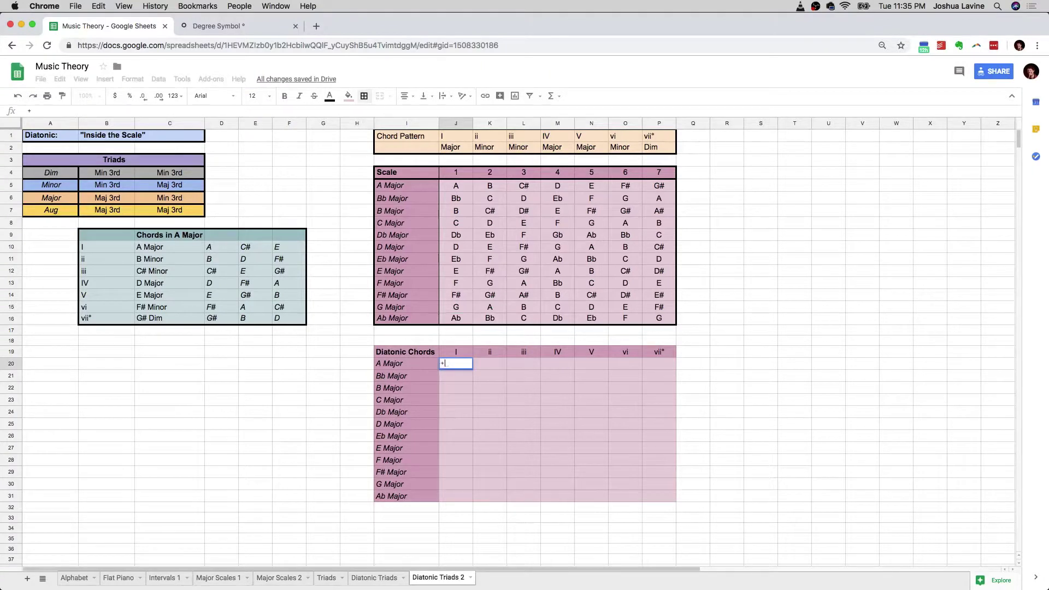
{"action": "key", "text": "BackSpace"}
{"action": "type", "text": "=conca"}
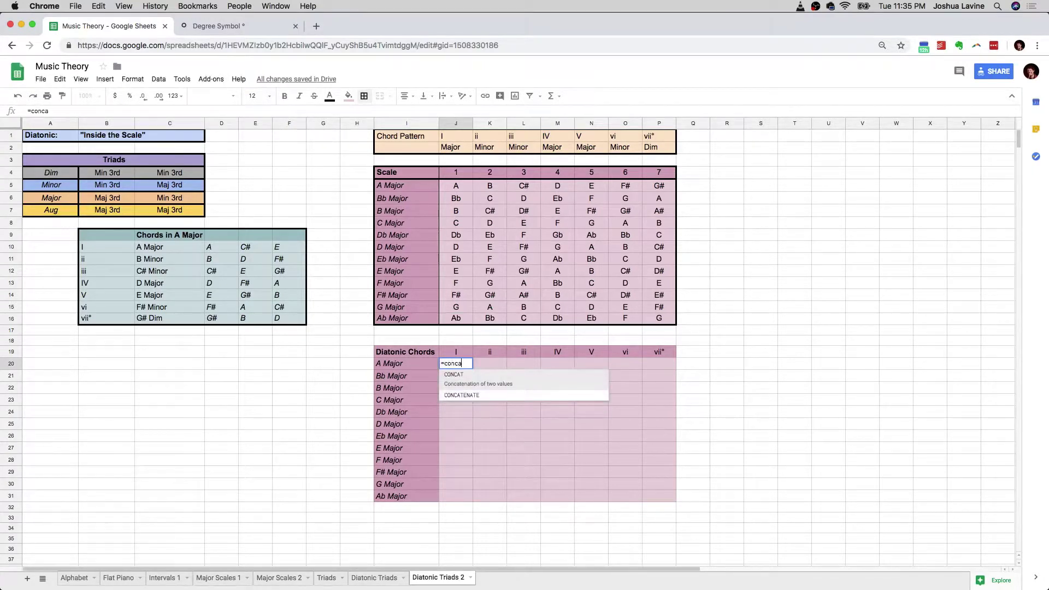
{"action": "type", "text": "ten"}
{"action": "key", "text": "Tab"}
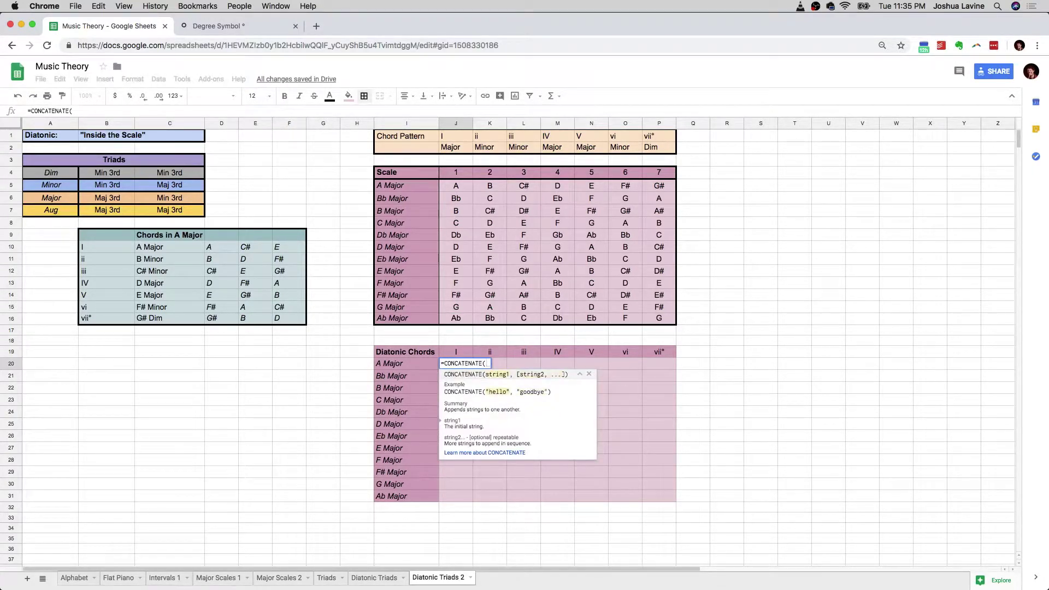
{"action": "left_click", "coordinate": [461, 188]}
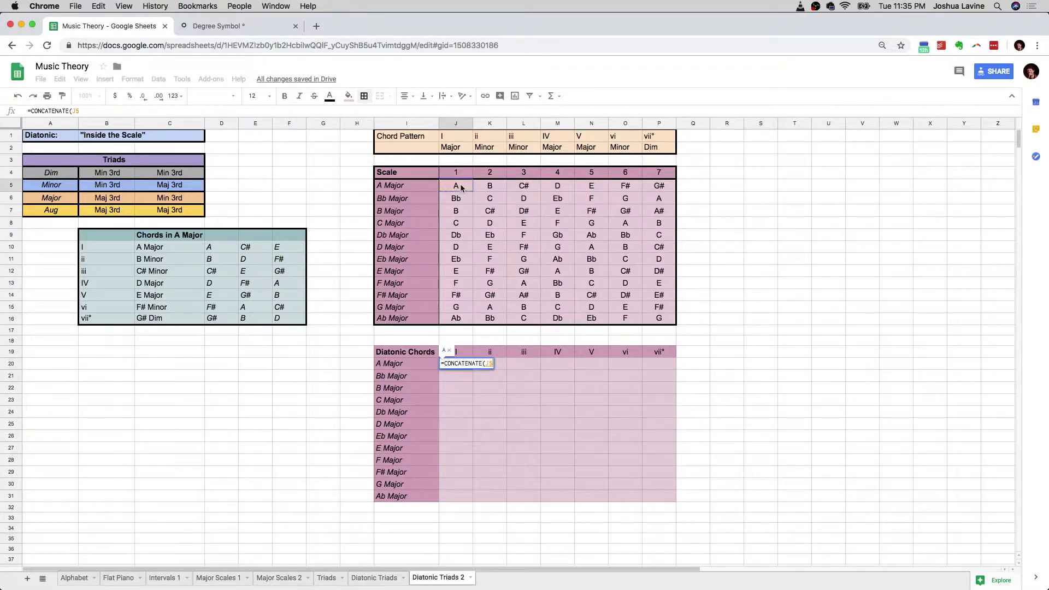
{"action": "type", "text": ", "}
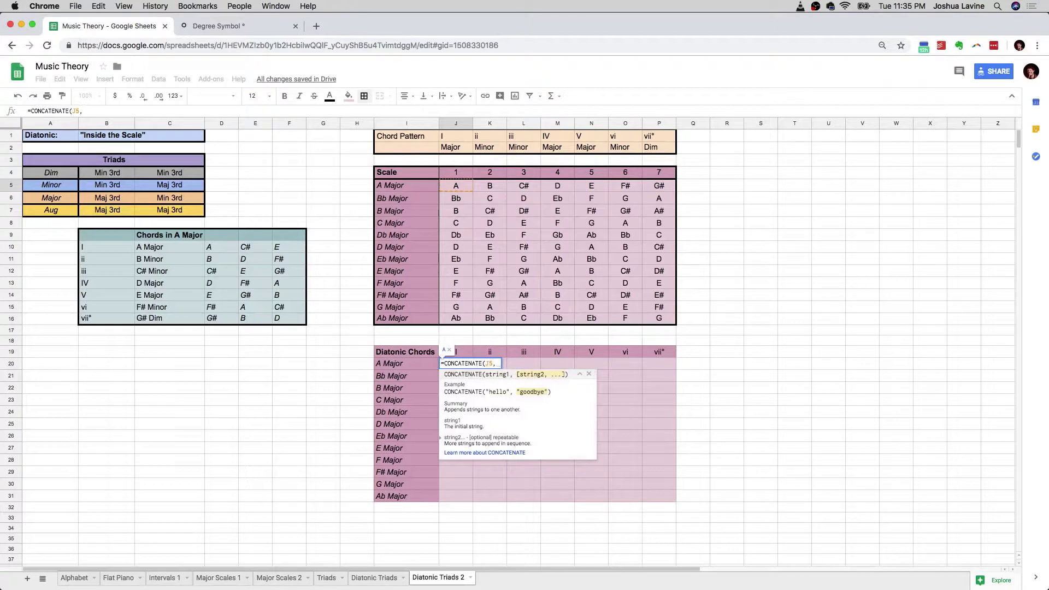
{"action": "type", "text": "\" \","}
{"action": "left_click", "coordinate": [462, 148]}
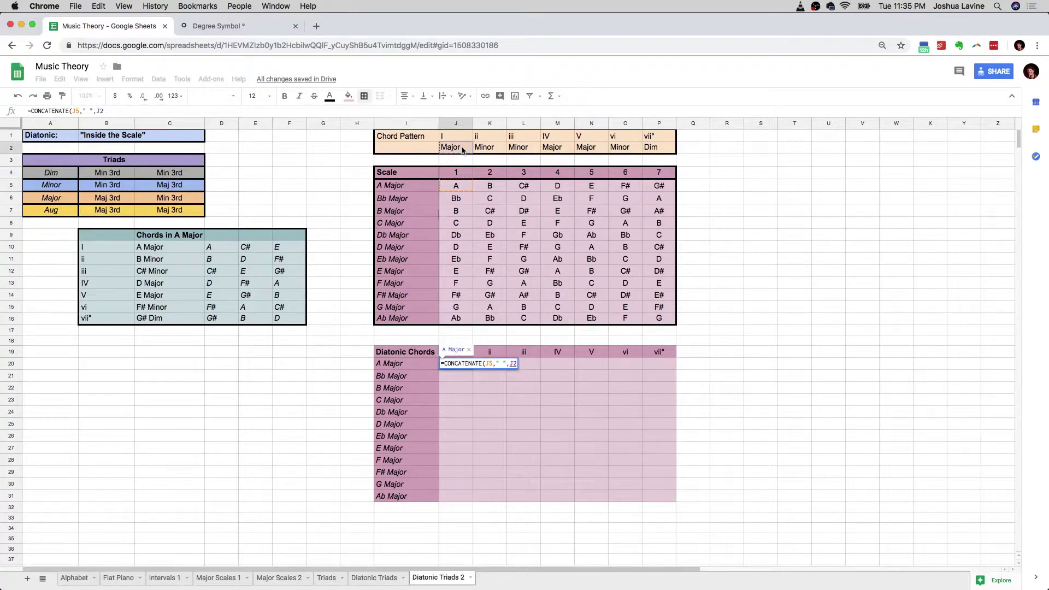
{"action": "key", "text": "Return"}
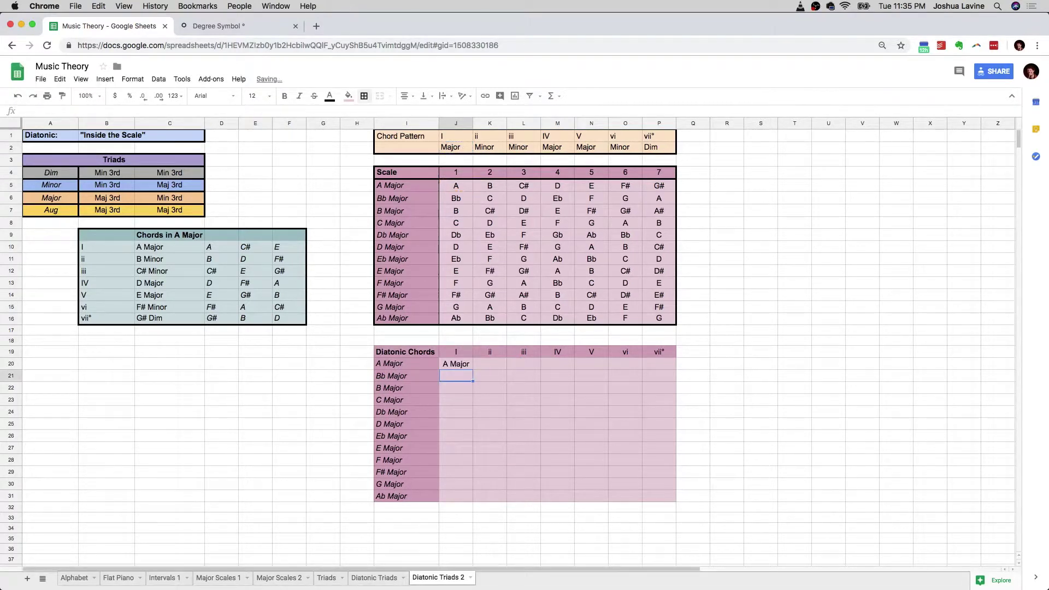
Lock the quality reference as J$2 in J20's formula and copy the cell
{"action": "left_click", "coordinate": [452, 366]}
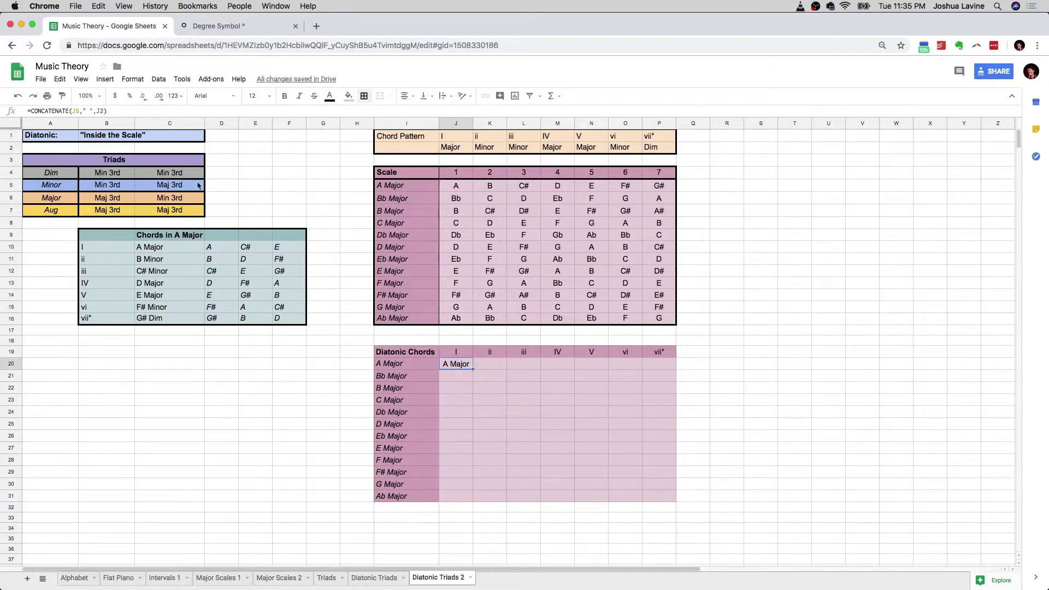
{"action": "left_click", "coordinate": [99, 111]}
{"action": "type", "text": "$"}
{"action": "key", "text": "Return"}
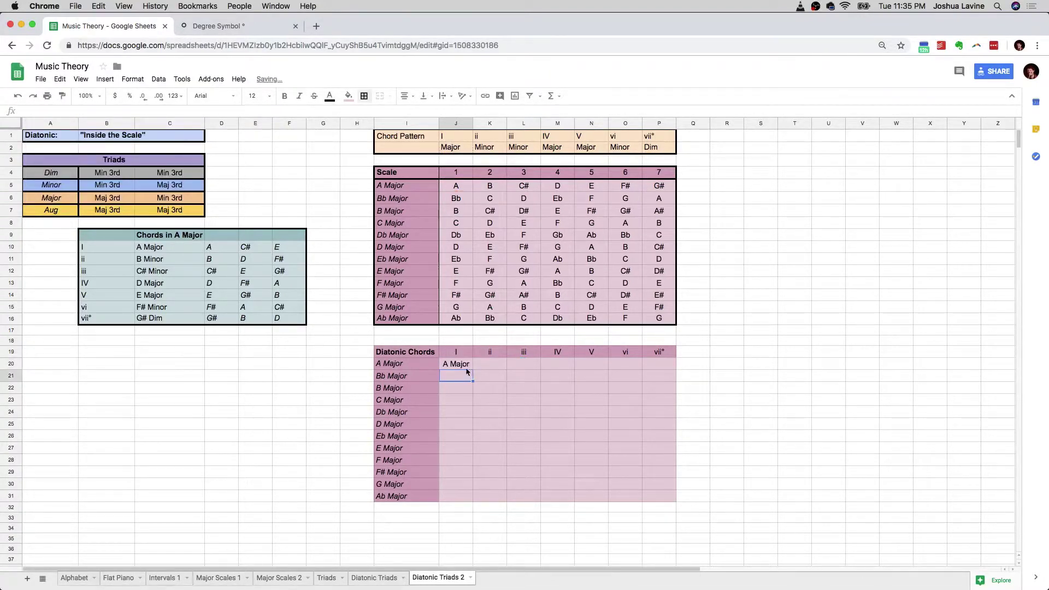
{"action": "left_click", "coordinate": [453, 367]}
{"action": "mouse_move", "coordinate": [453, 368]}
{"action": "left_mouse_down"}
{"action": "mouse_move", "coordinate": [415, 363]}
{"action": "mouse_move", "coordinate": [453, 367]}
{"action": "left_mouse_up"}
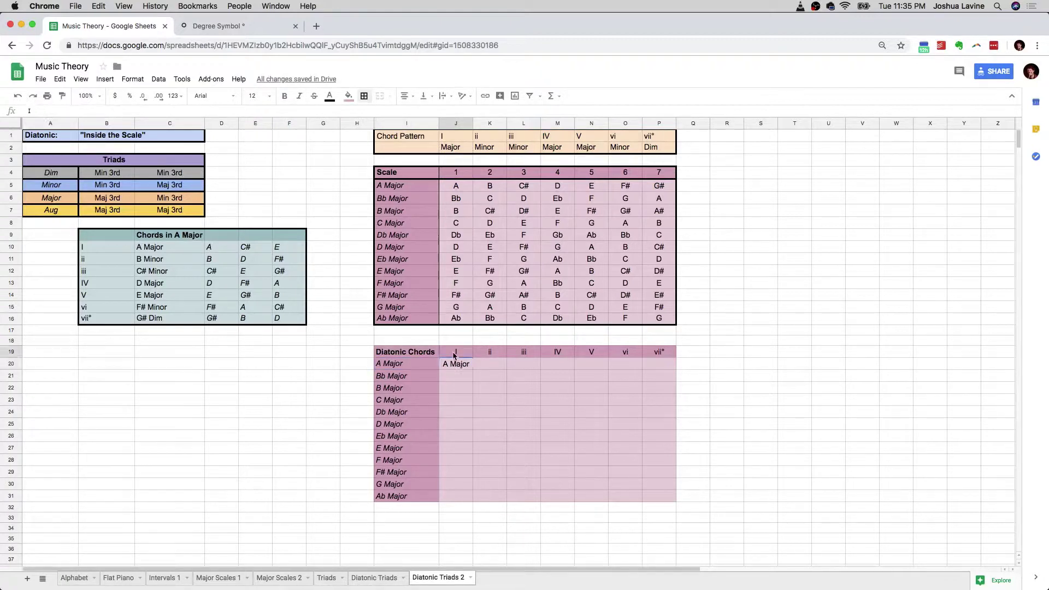
{"action": "left_click", "coordinate": [419, 364]}
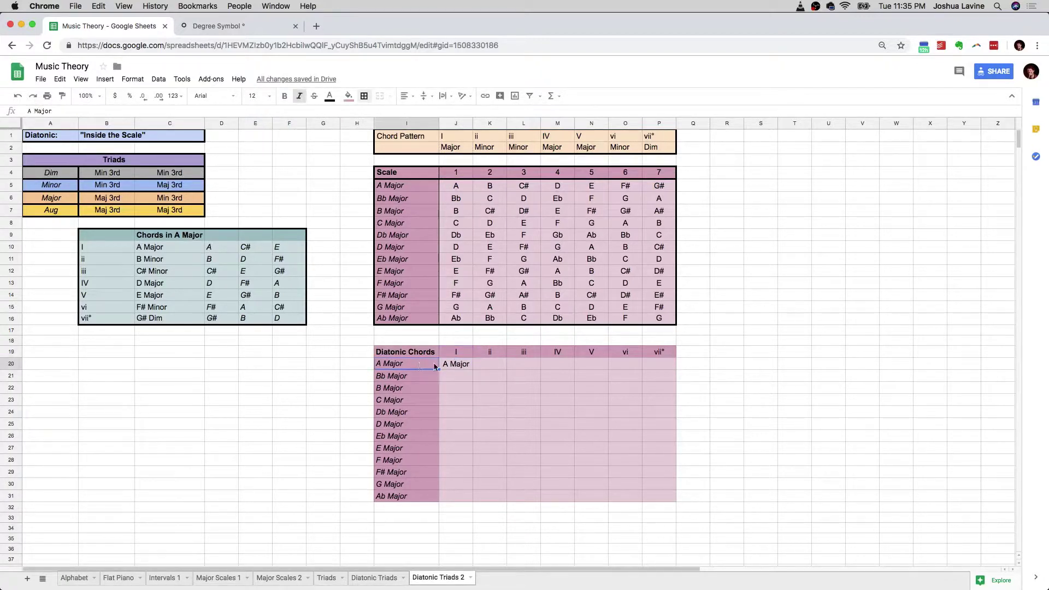
{"action": "left_click", "coordinate": [443, 365]}
{"action": "key", "text": "ctrl+c"}
Paste the chord formula into K20 through P20, giving B Minor through G# Dim
{"action": "left_click", "coordinate": [487, 362]}
{"action": "key", "text": "ctrl+v"}
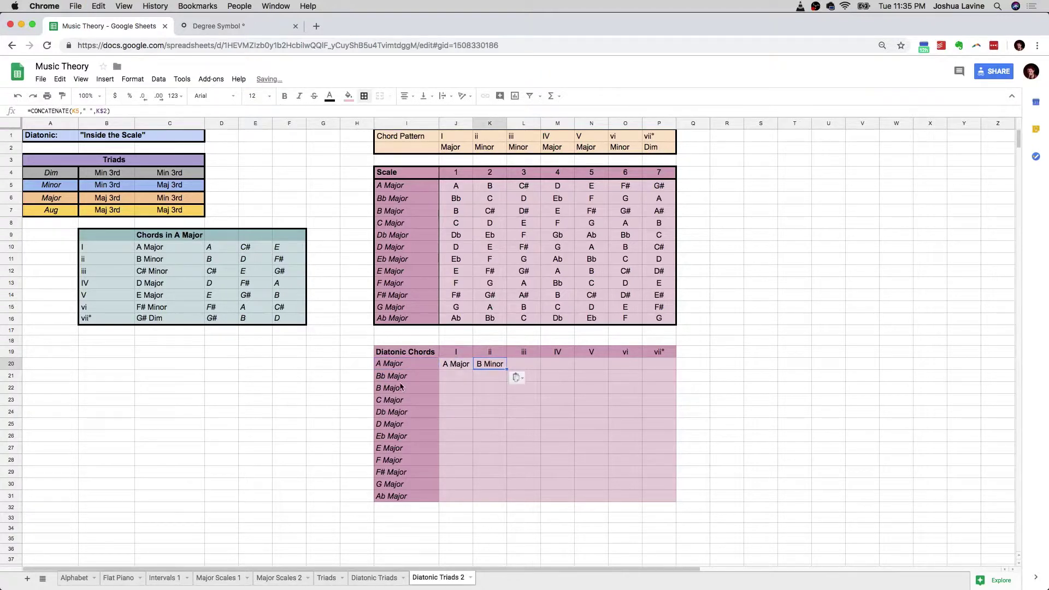
{"action": "left_click", "coordinate": [518, 365]}
{"action": "key", "text": "ctrl+v"}
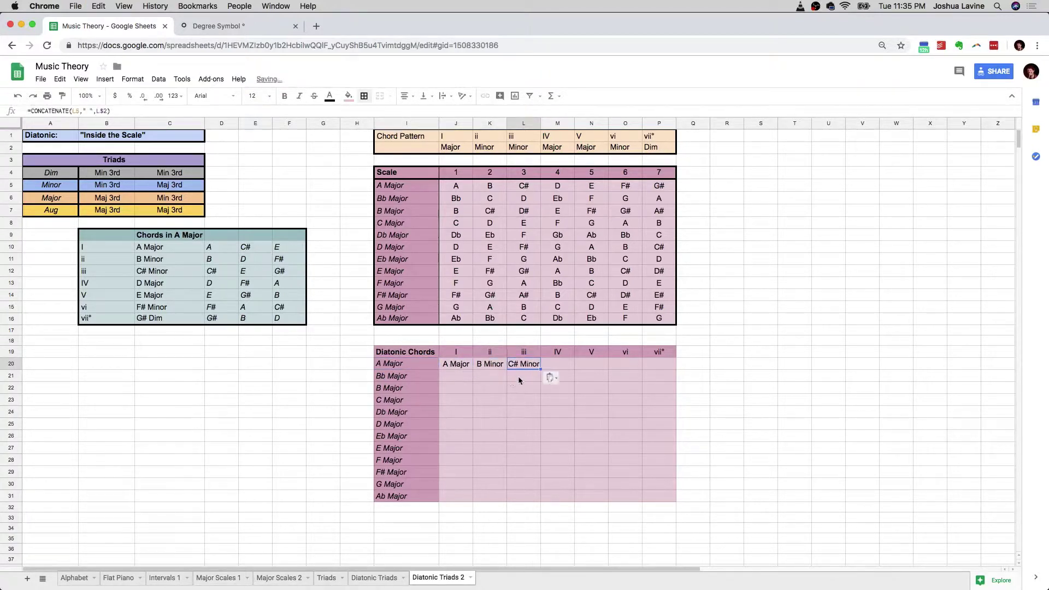
{"action": "left_click", "coordinate": [556, 368]}
{"action": "key", "text": "ctrl+v"}
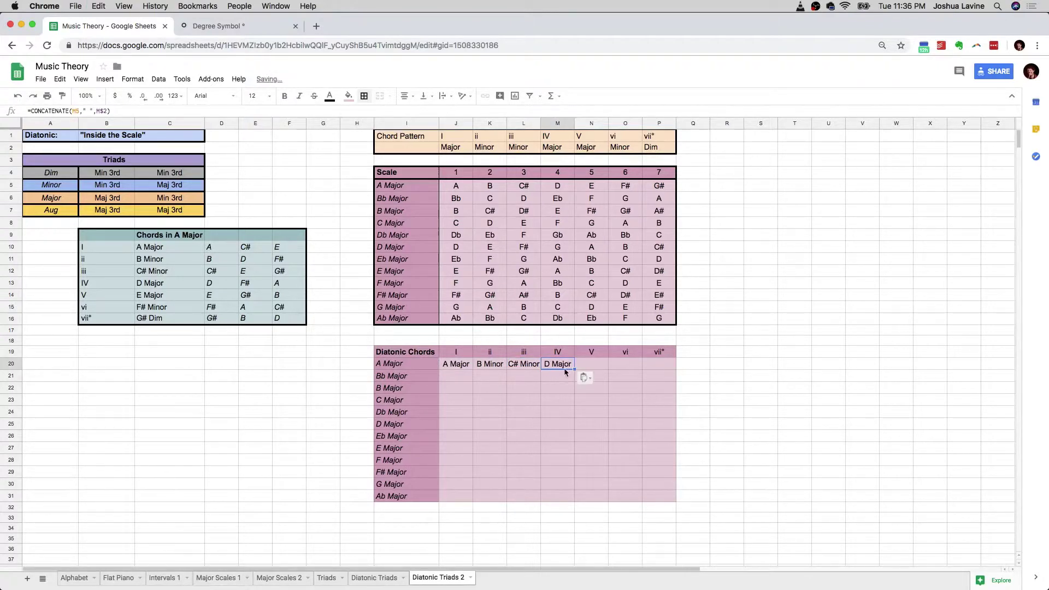
{"action": "left_click", "coordinate": [589, 366]}
{"action": "key", "text": "ctrl+v"}
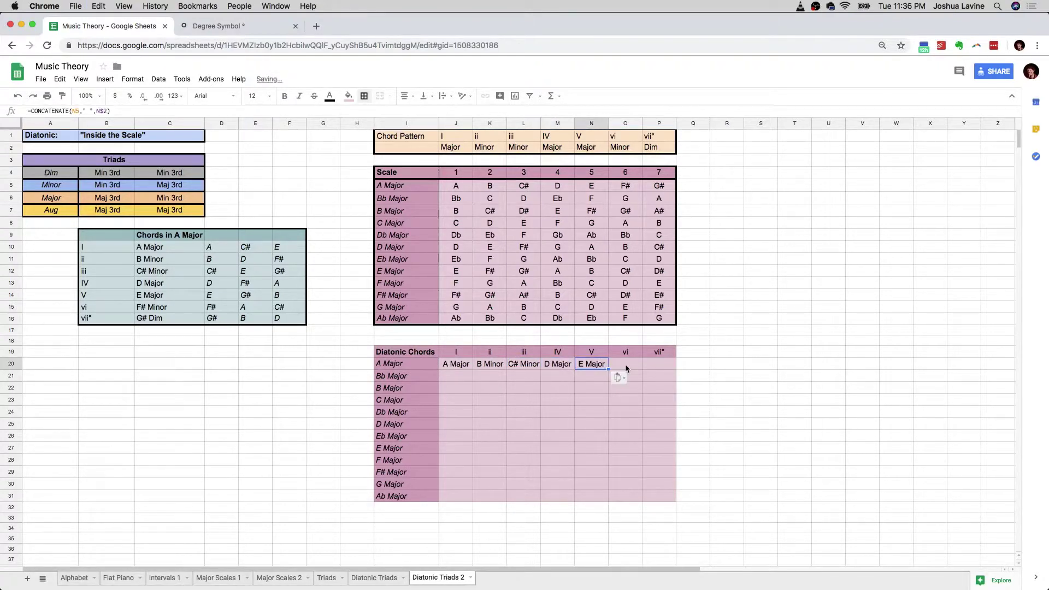
{"action": "left_click", "coordinate": [626, 368]}
{"action": "key", "text": "ctrl+v"}
{"action": "left_click", "coordinate": [650, 367]}
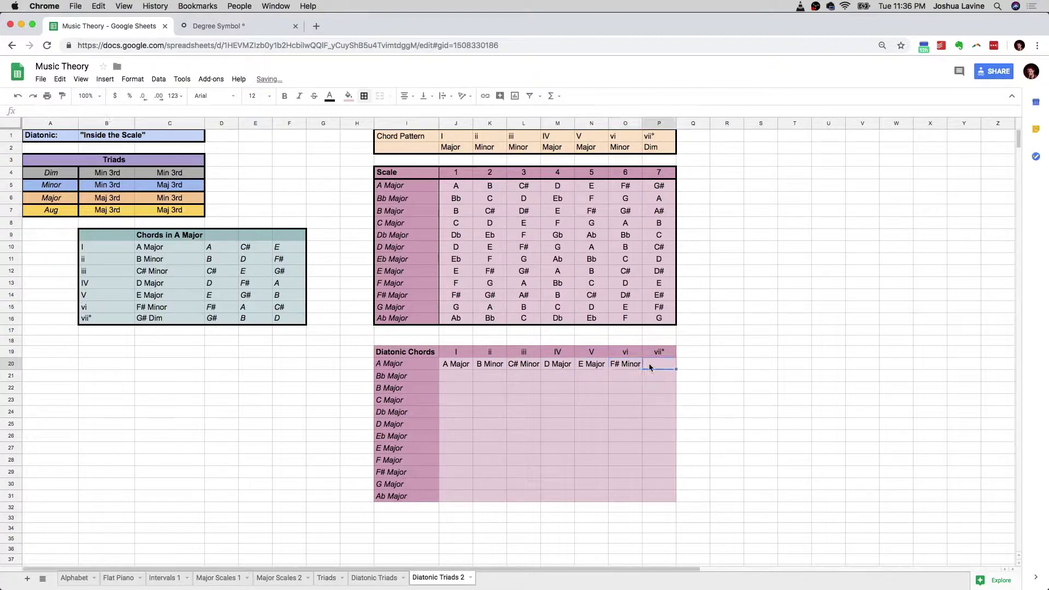
{"action": "key", "text": "ctrl+v"}
Paste the chord formula into J25, K25 and L25 for D Major, E Minor and F# Minor
{"action": "left_click", "coordinate": [454, 426]}
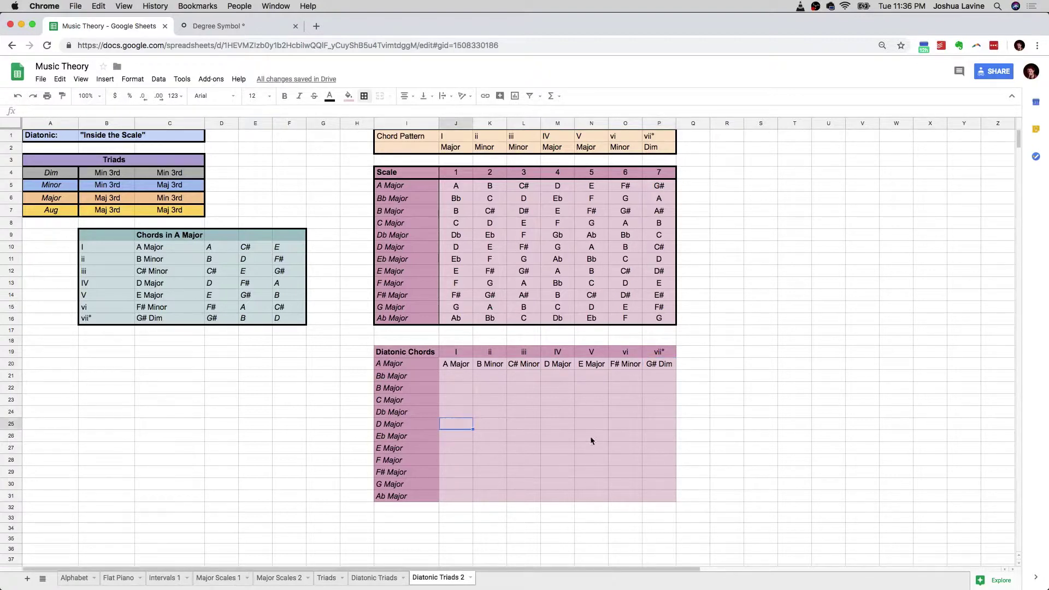
{"action": "key", "text": "ctrl+v"}
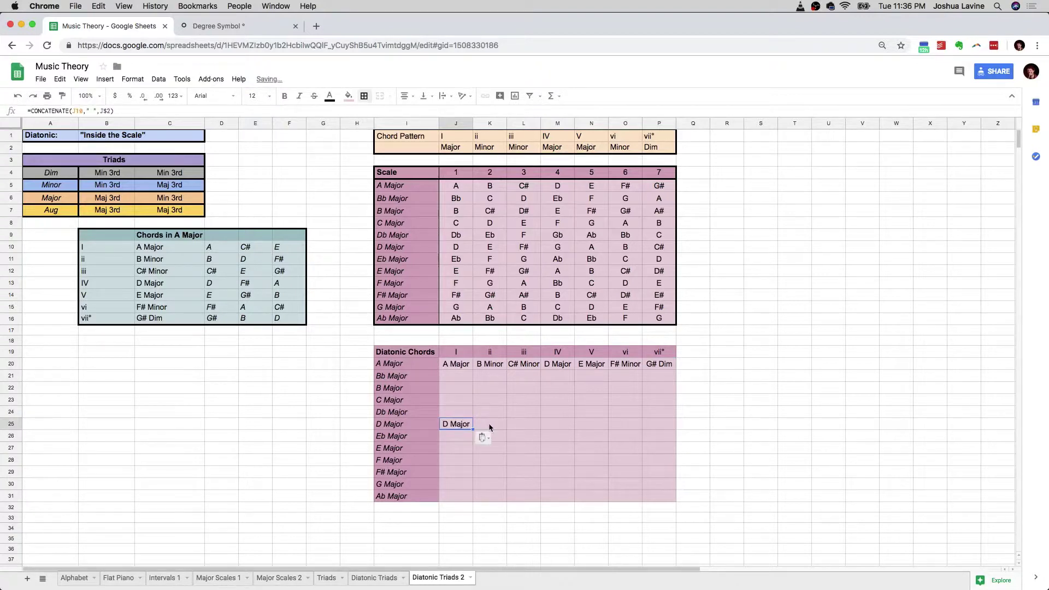
{"action": "left_click", "coordinate": [490, 426]}
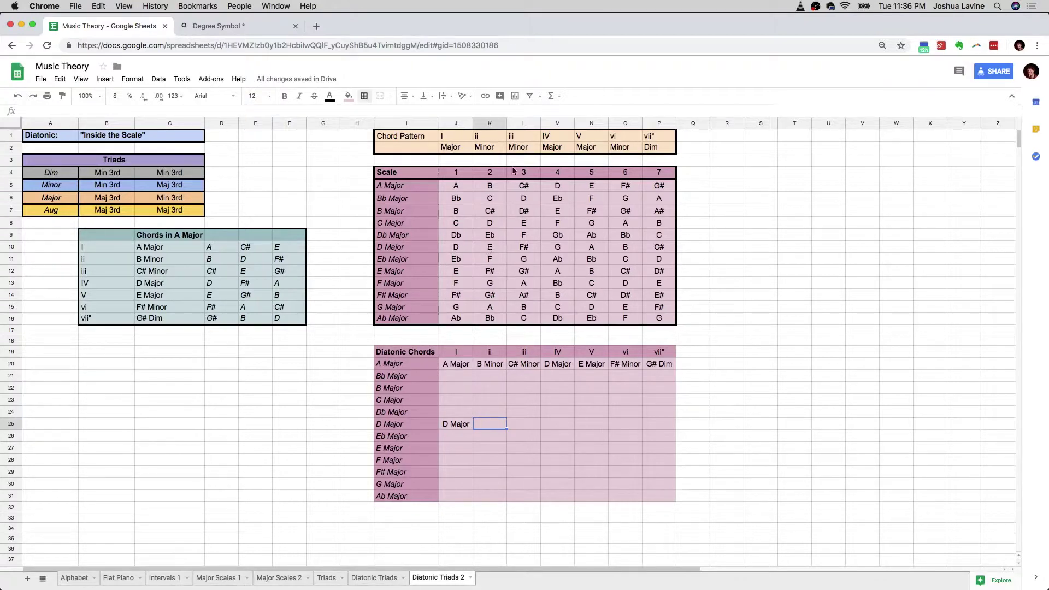
{"action": "key", "text": "ctrl+v"}
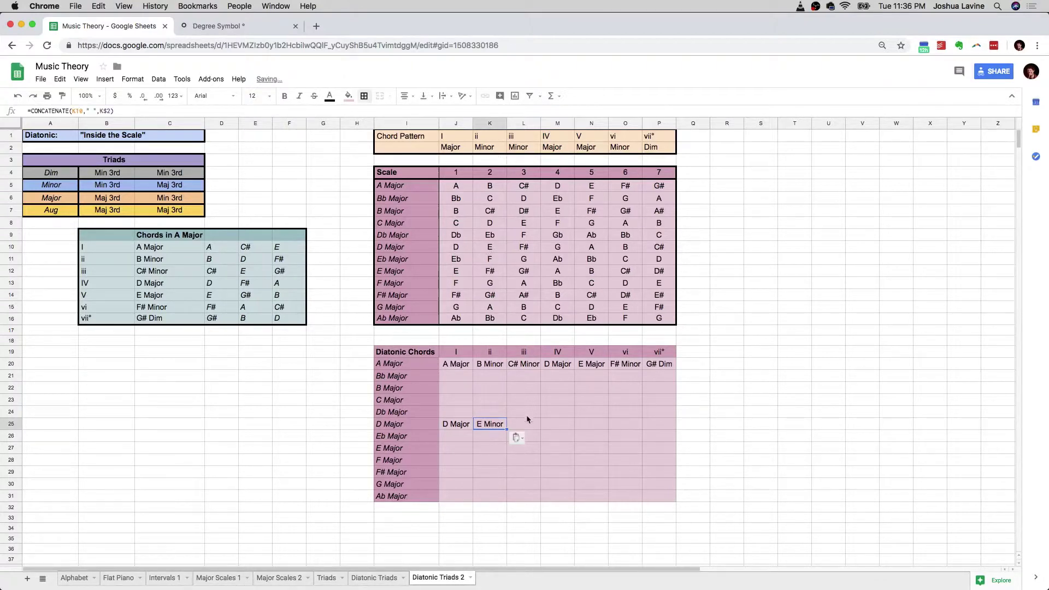
{"action": "left_click", "coordinate": [528, 424]}
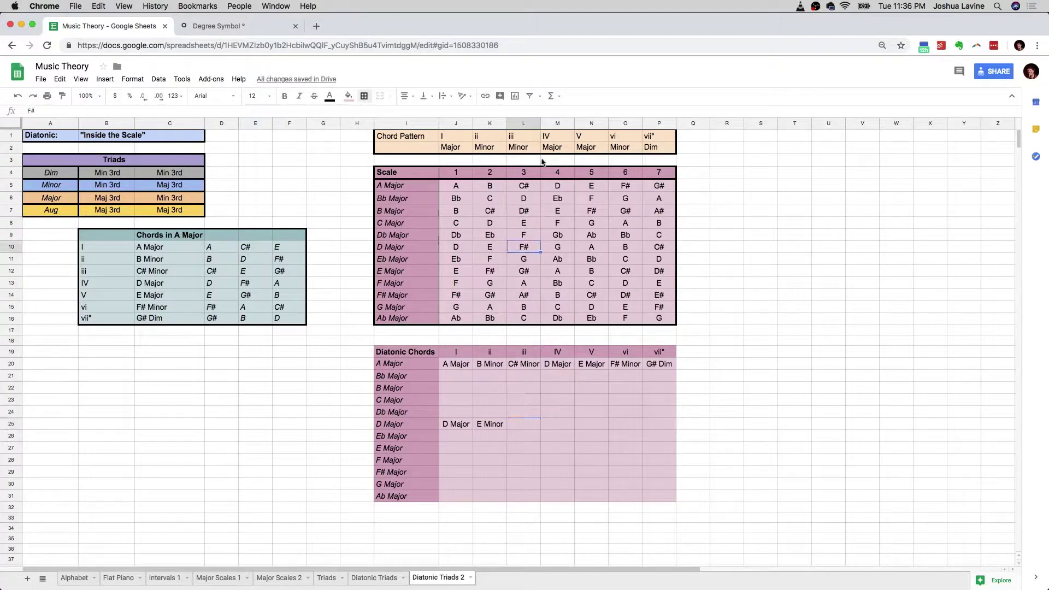
{"action": "left_click", "coordinate": [526, 145]}
{"action": "left_click", "coordinate": [513, 418]}
{"action": "key", "text": "ctrl+v"}
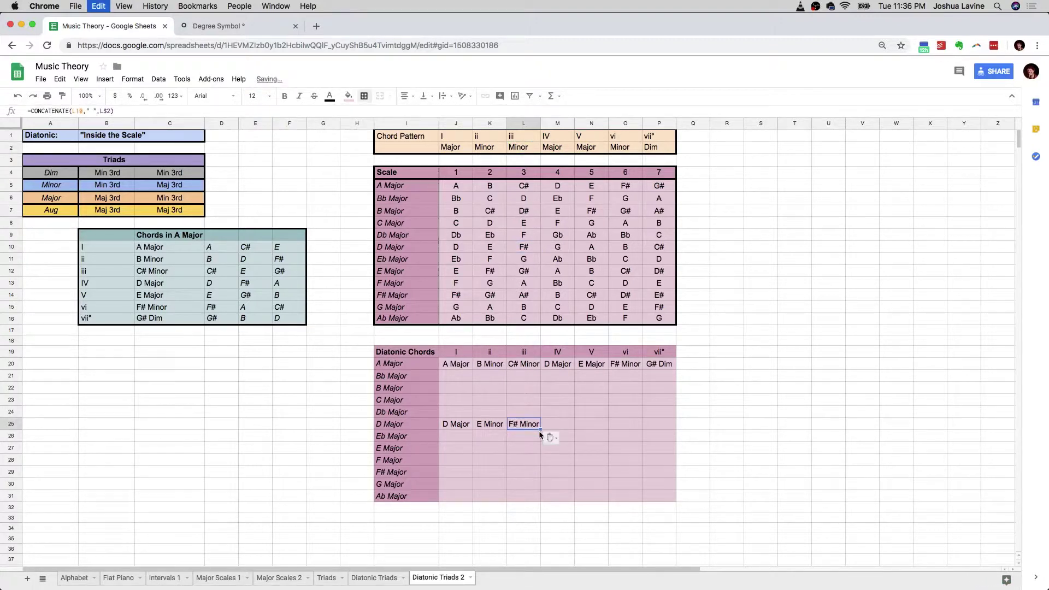
Paste the formula into M25 through P25 for G Major, A Major, B Minor and C# Dim
{"action": "left_click", "coordinate": [552, 248]}
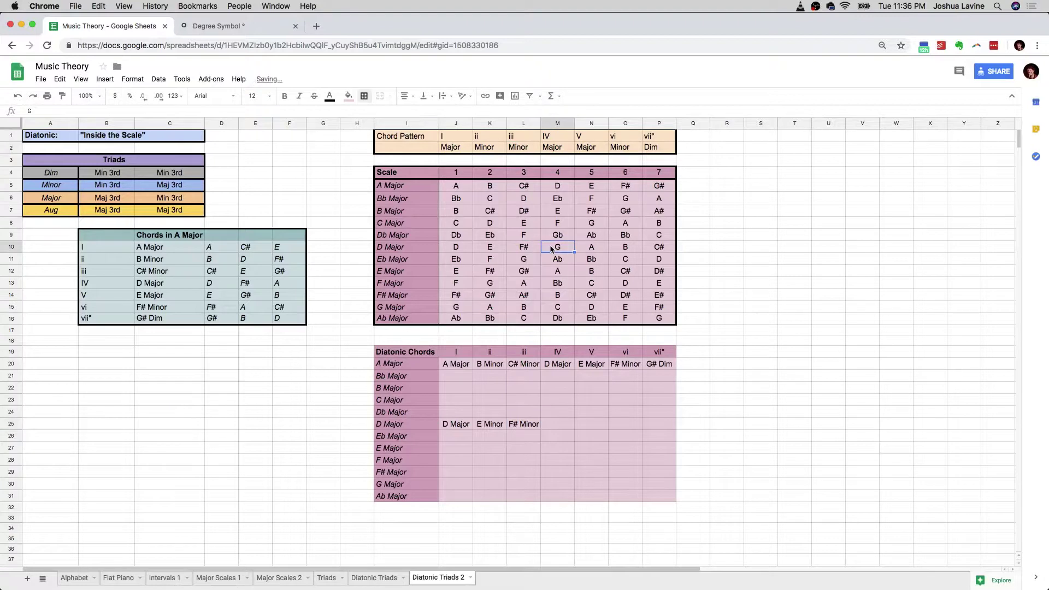
{"action": "left_click", "coordinate": [552, 426]}
{"action": "key", "text": "ctrl+v"}
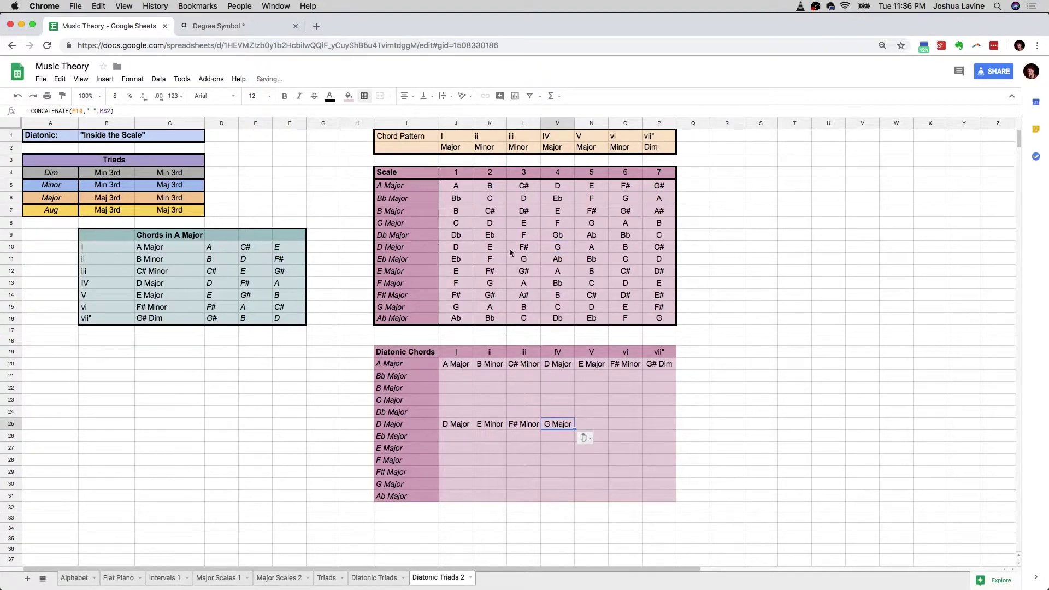
{"action": "left_click", "coordinate": [589, 252]}
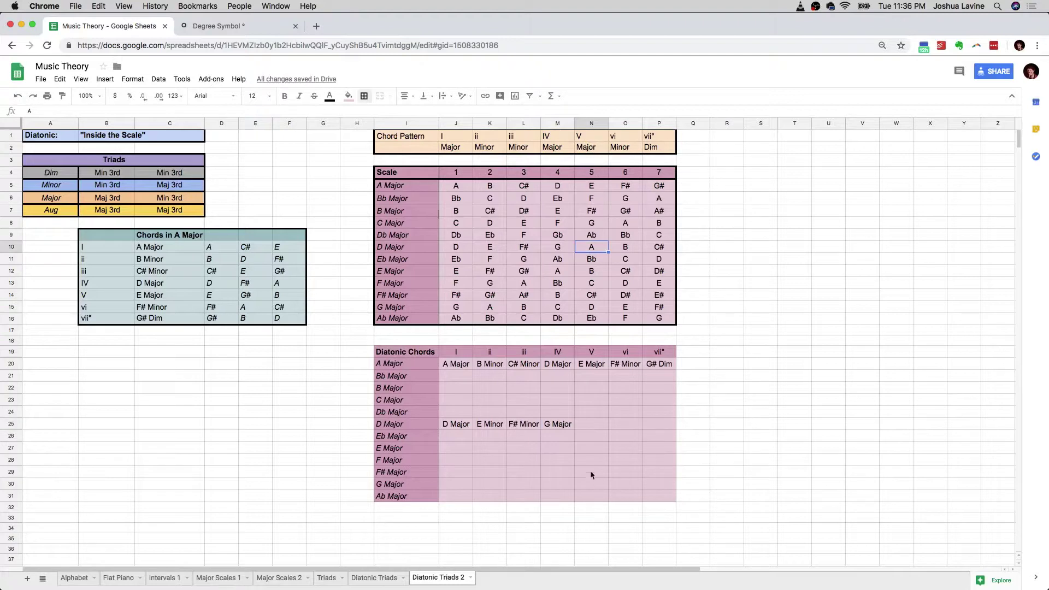
{"action": "left_click", "coordinate": [589, 424]}
{"action": "key", "text": "ctrl+v"}
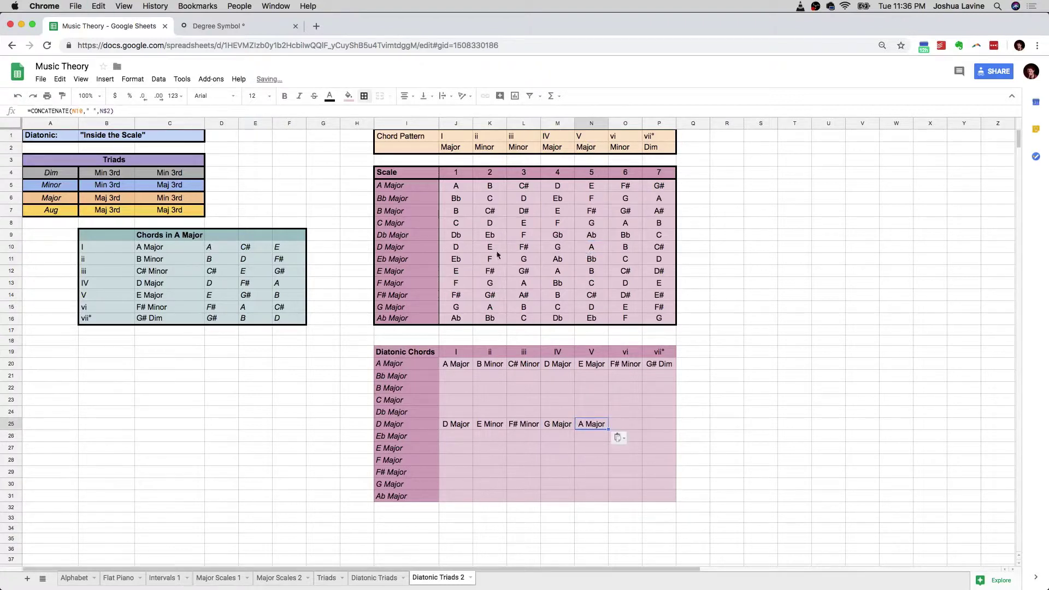
{"action": "left_click", "coordinate": [623, 254]}
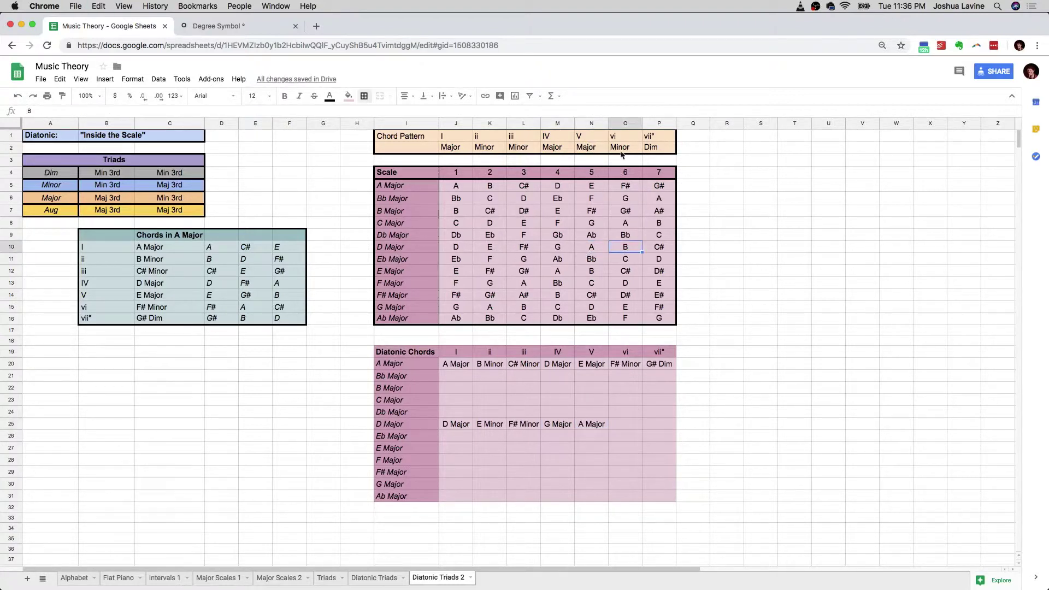
{"action": "left_click", "coordinate": [621, 424]}
{"action": "key", "text": "ctrl+v"}
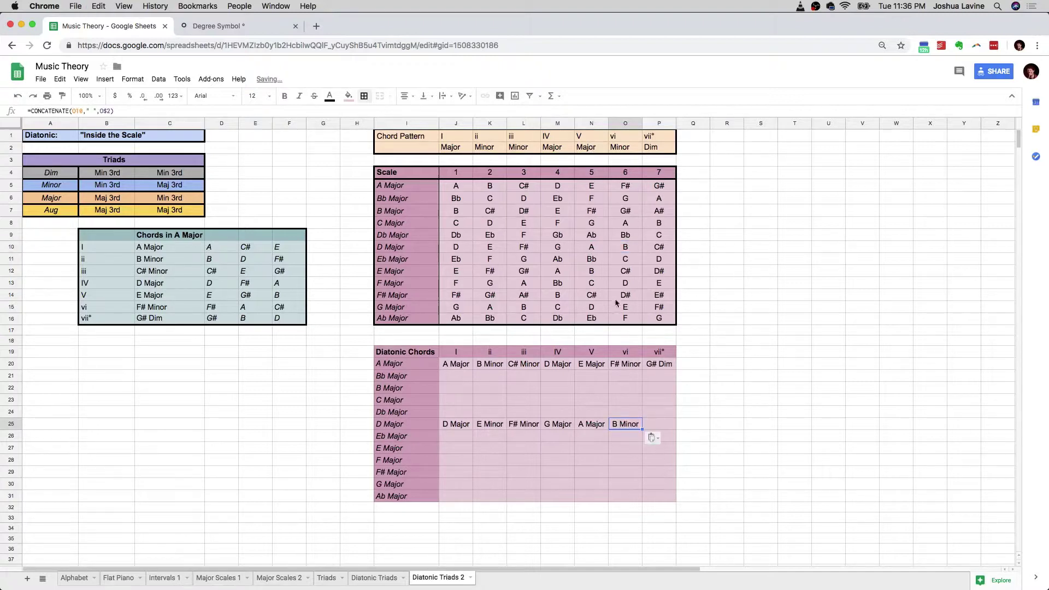
{"action": "left_click", "coordinate": [659, 249]}
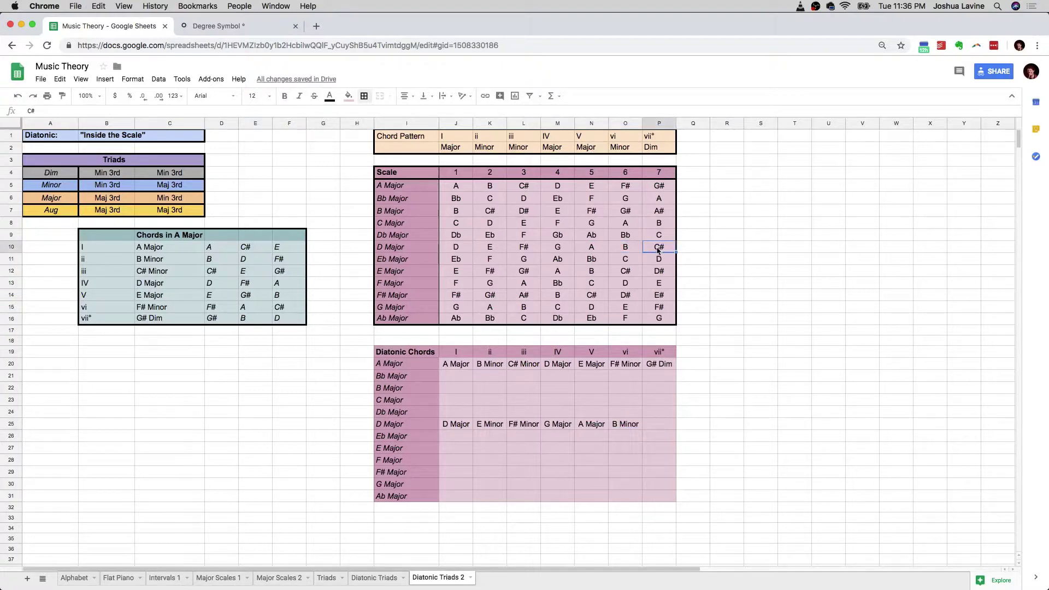
{"action": "left_click", "coordinate": [661, 424]}
{"action": "type", "text": "C# Dim"}
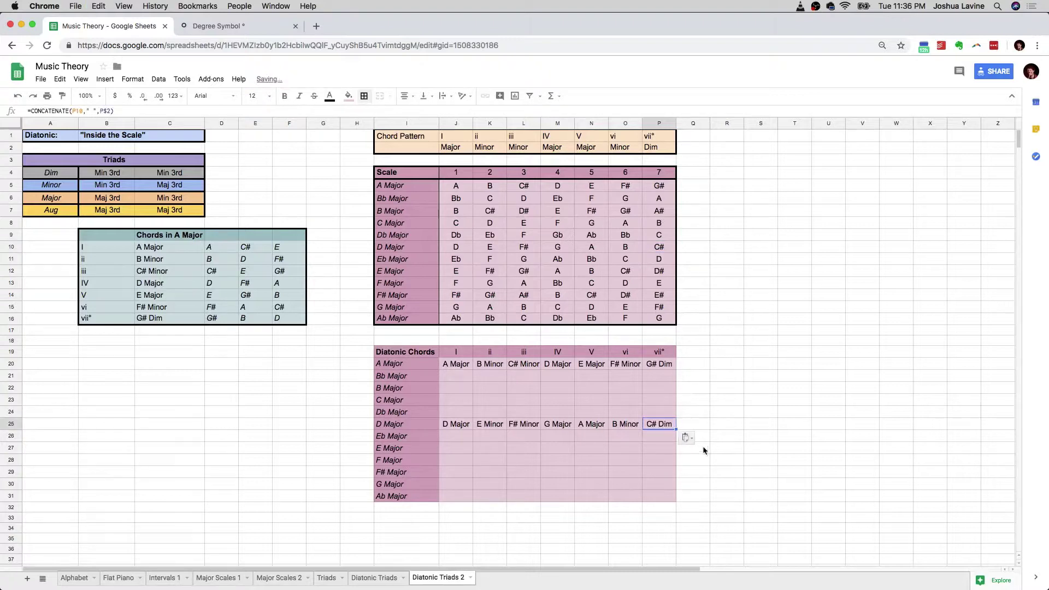
Fill the J20:P20 chord formulas down through row 31, the Ab Major row
{"action": "left_click", "coordinate": [459, 366]}
{"action": "left_click", "coordinate": [673, 368], "text": "shift"}
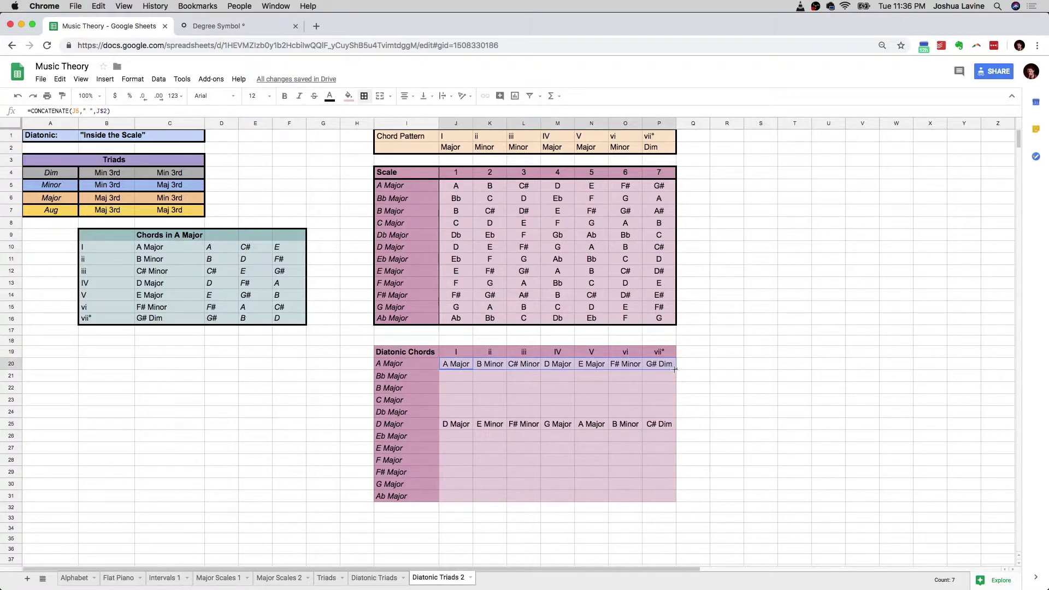
{"action": "left_click_drag", "start_coordinate": [675, 370], "coordinate": [670, 497]}
{"action": "left_click", "coordinate": [638, 473]}
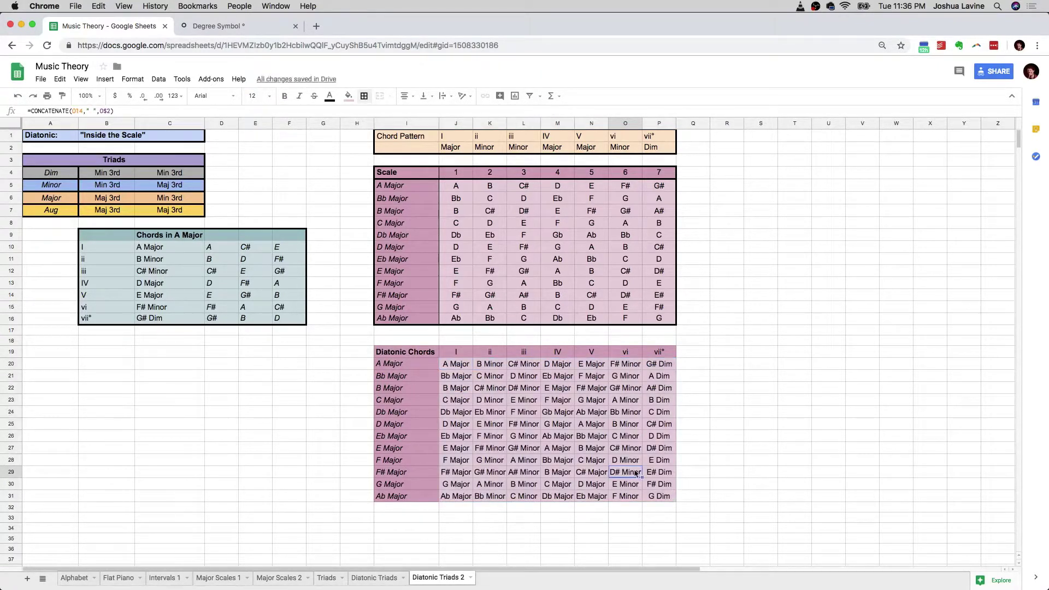
Widen columns J through P by dragging the column border
{"action": "left_click", "coordinate": [415, 121]}
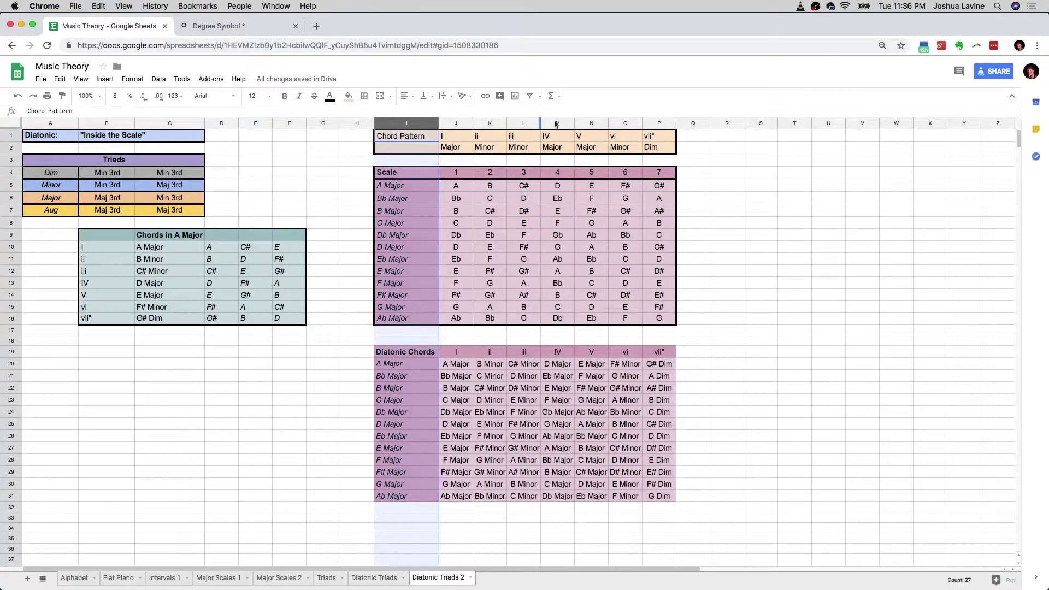
{"action": "left_click", "coordinate": [650, 121], "text": "shift"}
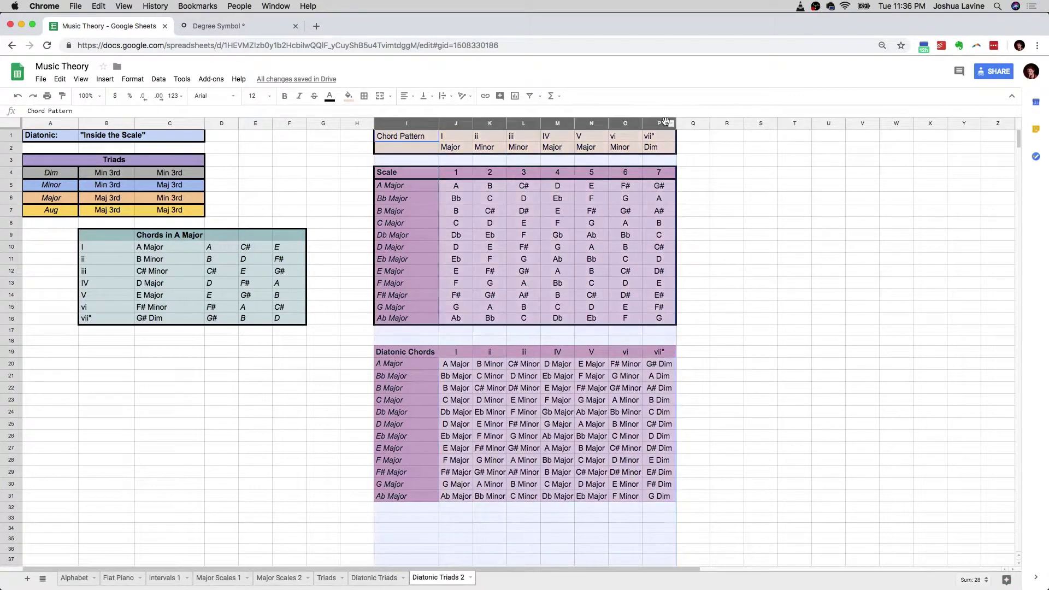
{"action": "right_click", "coordinate": [463, 122]}
{"action": "key", "text": "Escape"}
{"action": "right_click", "coordinate": [463, 121]}
{"action": "key", "text": "Escape"}
{"action": "left_click", "coordinate": [720, 149]}
{"action": "left_click", "coordinate": [460, 122]}
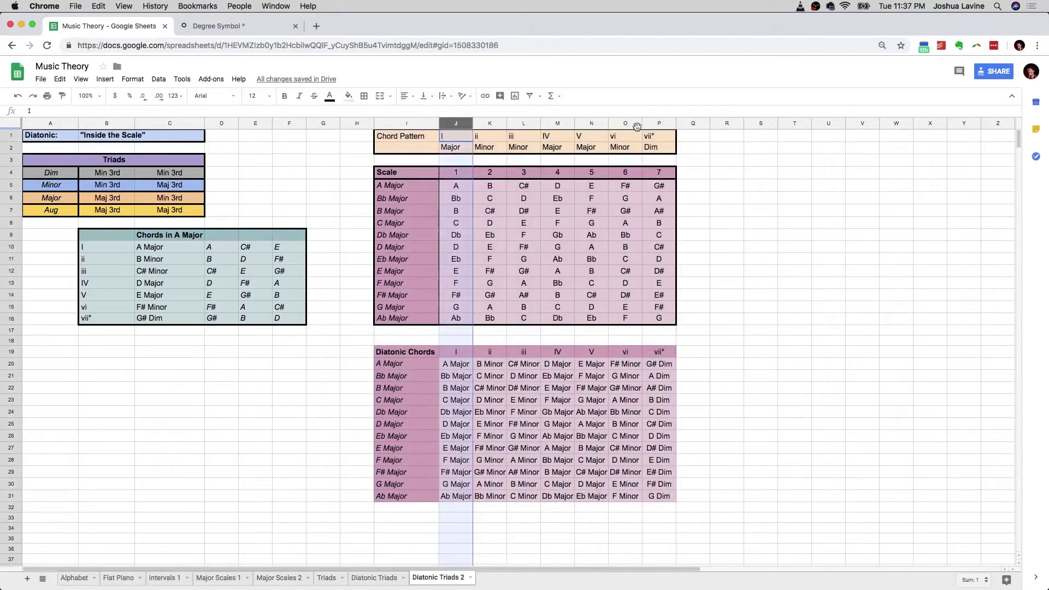
{"action": "left_click", "coordinate": [669, 123], "text": "shift"}
{"action": "left_click_drag", "start_coordinate": [675, 123], "coordinate": [681, 123]}
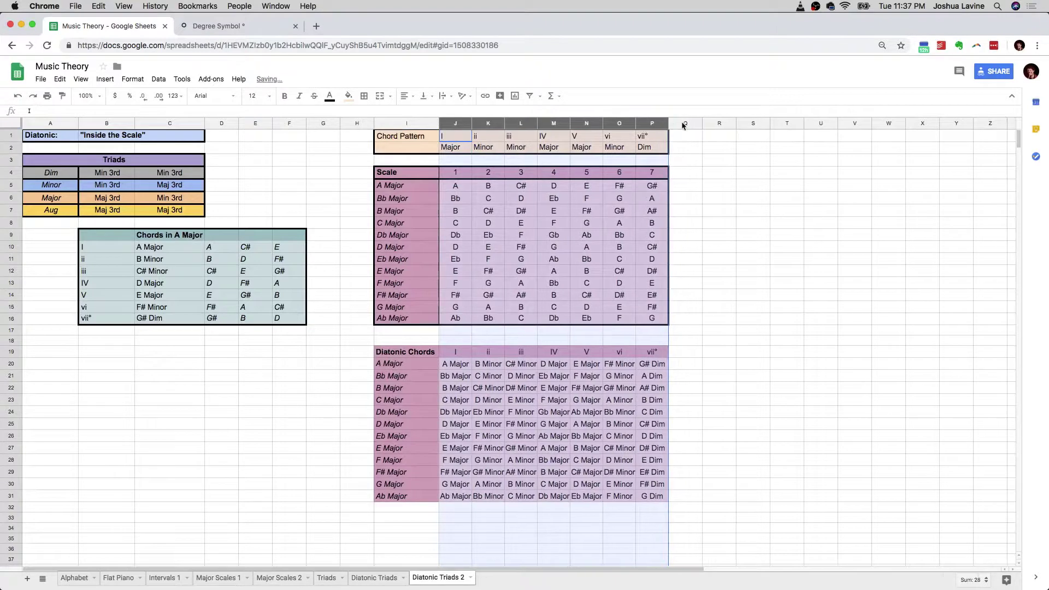
{"action": "left_click_drag", "start_coordinate": [669, 124], "coordinate": [673, 124]}
{"action": "left_click", "coordinate": [751, 245]}
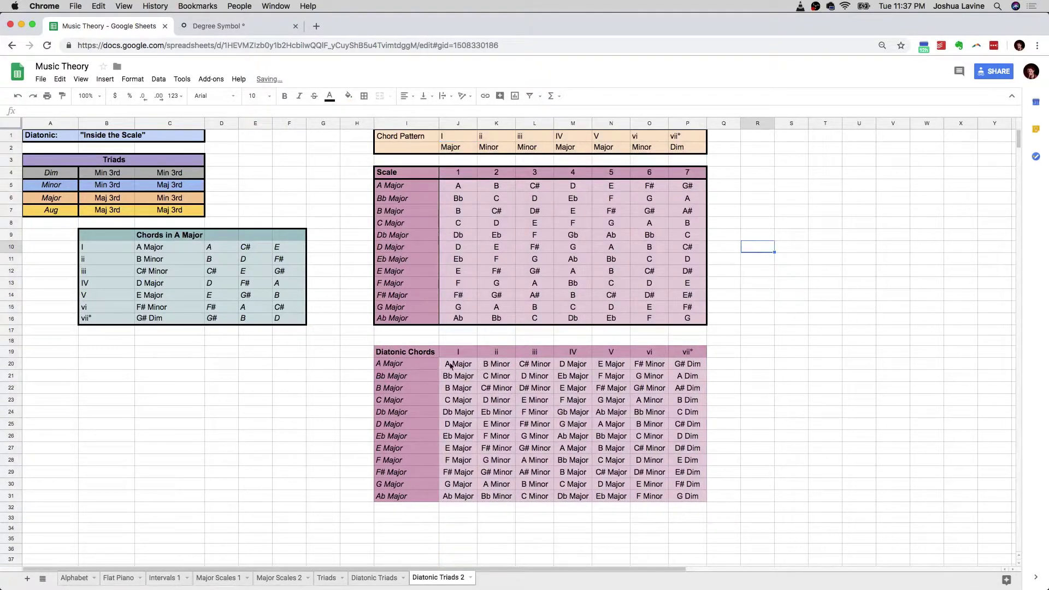
{"action": "left_click", "coordinate": [415, 399]}
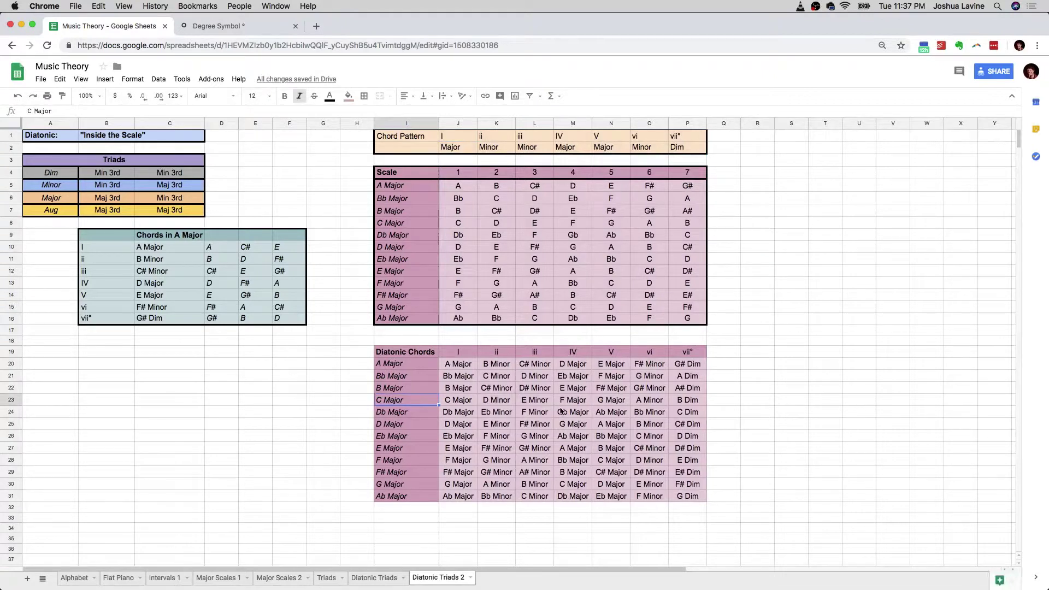
{"action": "key", "text": "Right"}
{"action": "key", "text": "Right"}
{"action": "key", "text": "Right"}
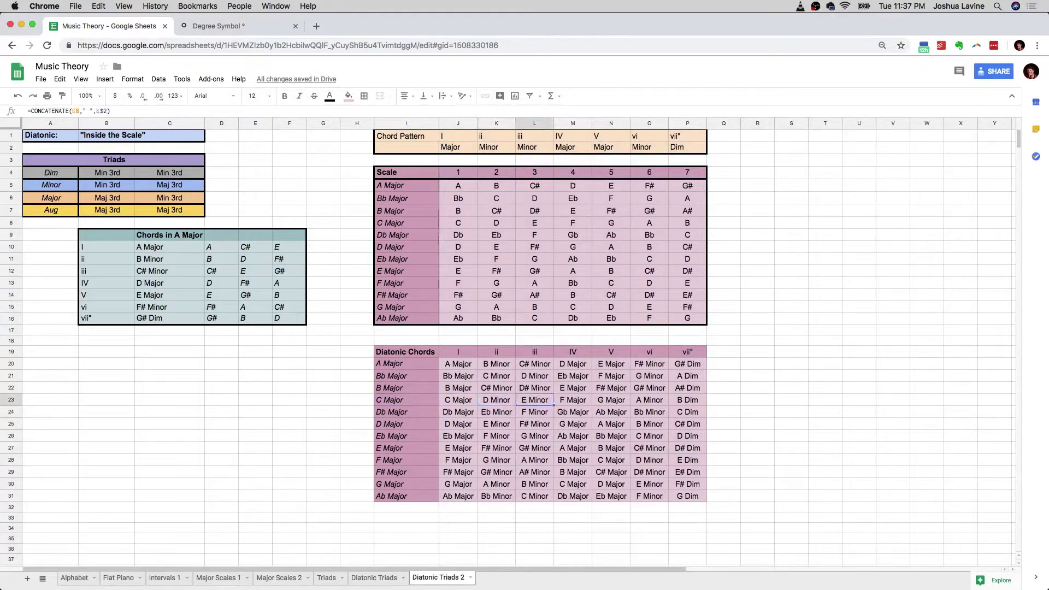
{"action": "key", "text": "Right"}
{"action": "key", "text": "Right"}
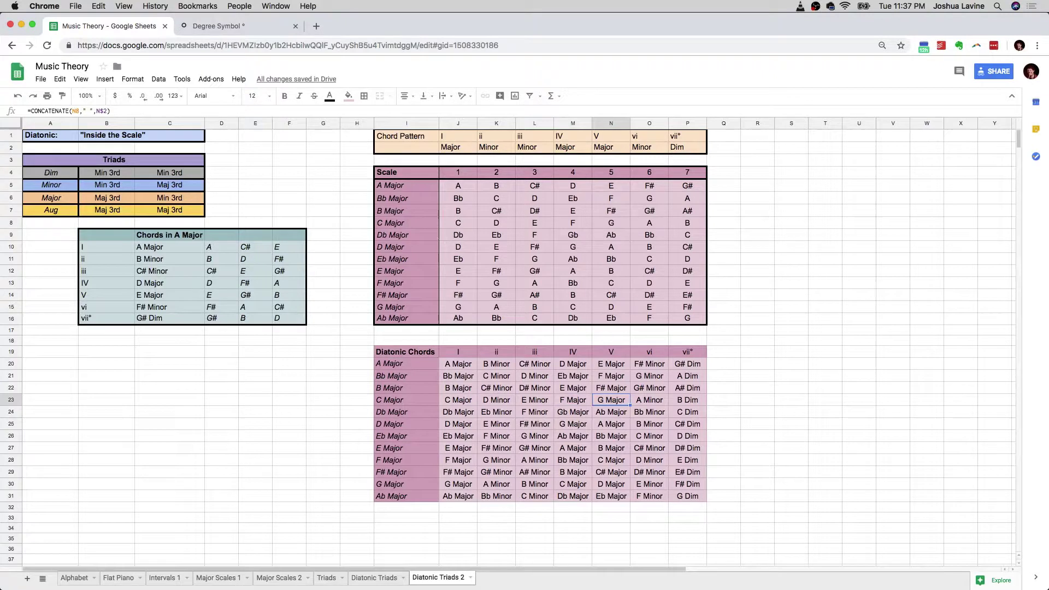
{"action": "key", "text": "Right"}
{"action": "key", "text": "Right"}
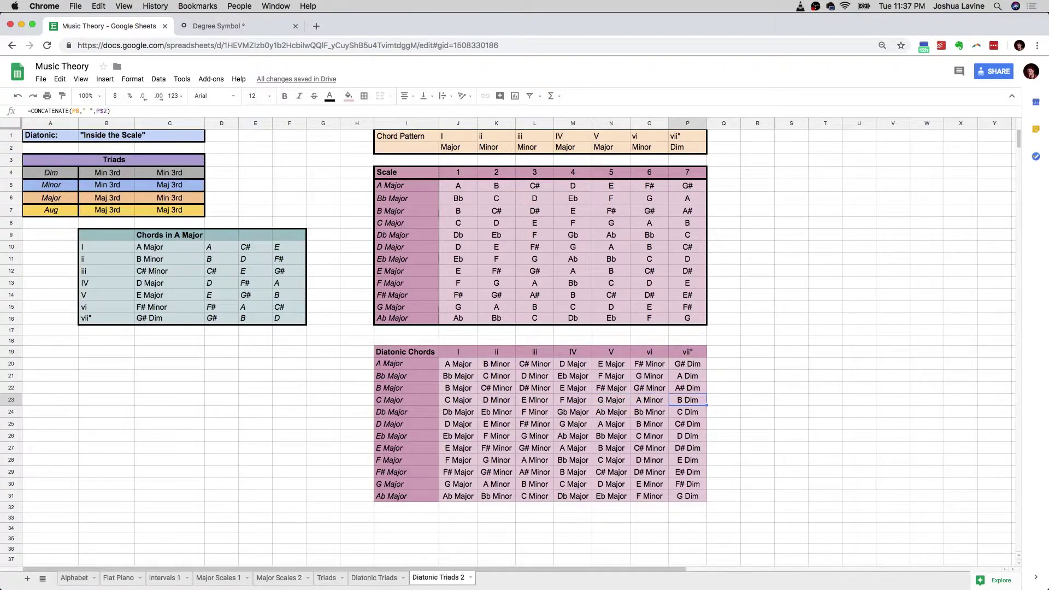
{"action": "left_click", "coordinate": [407, 473]}
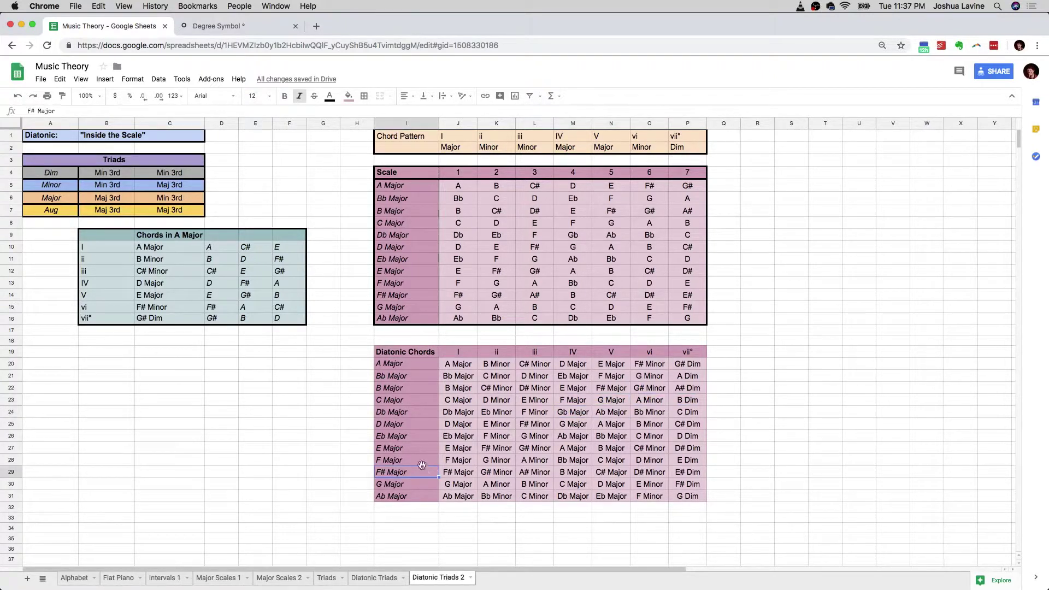
{"action": "key", "text": "Right"}
{"action": "key", "text": "Right"}
{"action": "key", "text": "Right"}
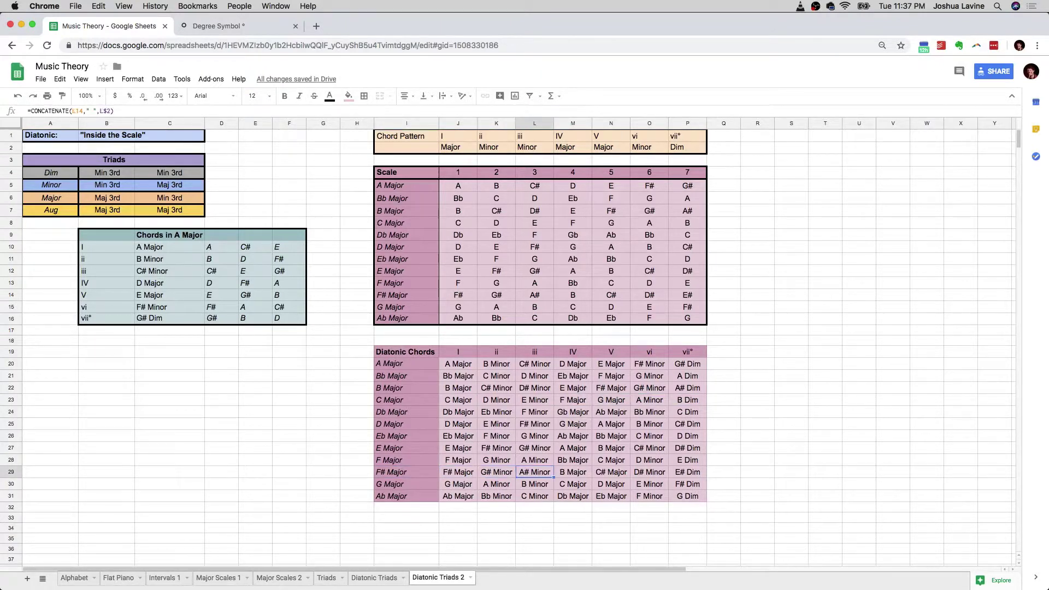
{"action": "key", "text": "Right"}
{"action": "key", "text": "Right"}
{"action": "key", "text": "Right"}
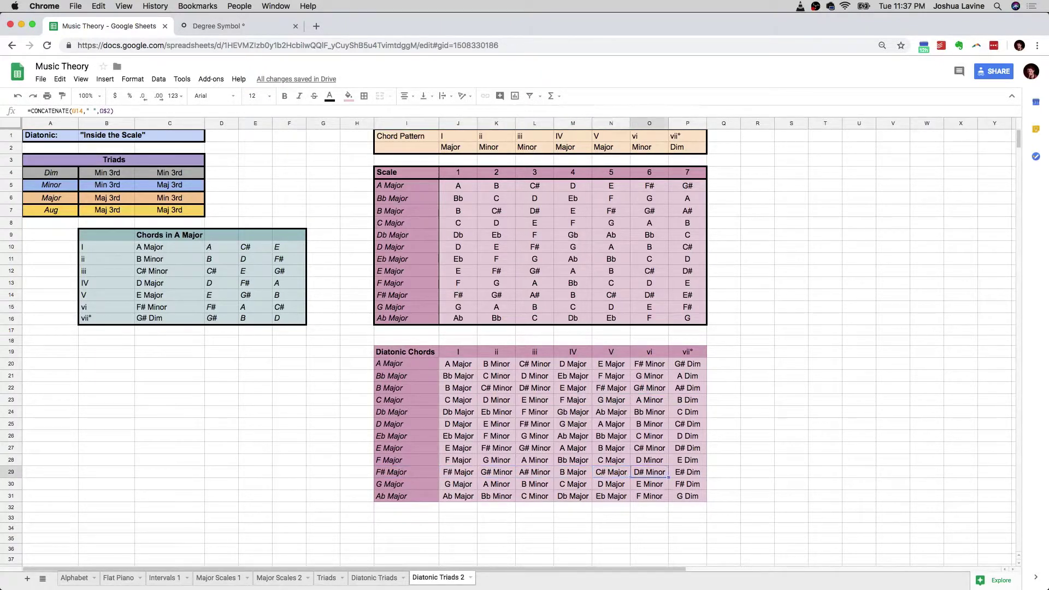
{"action": "key", "text": "Right"}
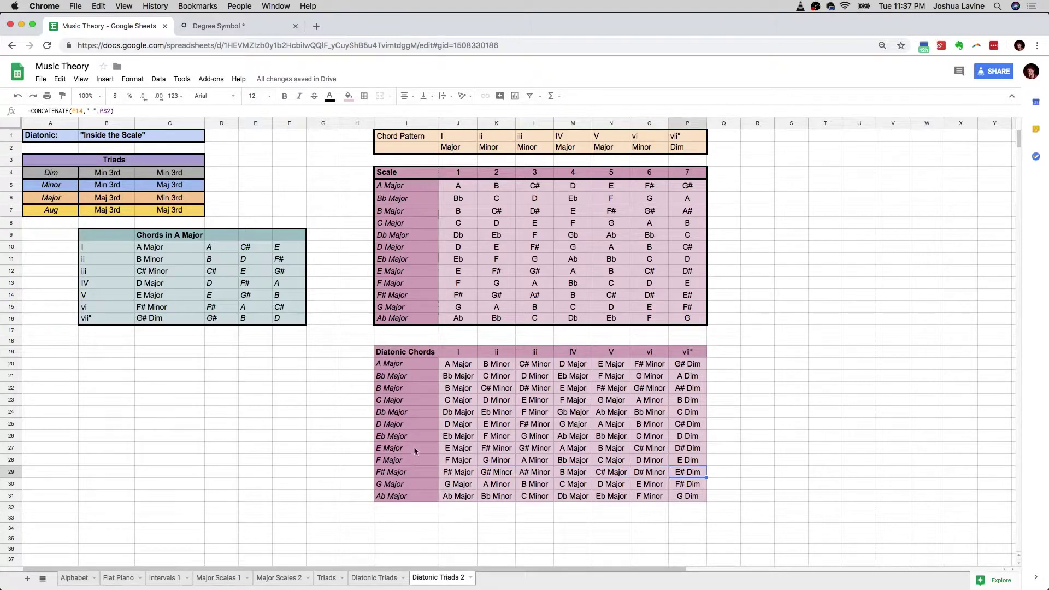
{"action": "left_click_drag", "start_coordinate": [462, 365], "coordinate": [473, 484]}
{"action": "left_click_drag", "start_coordinate": [507, 374], "coordinate": [505, 500]}
{"action": "left_click_drag", "start_coordinate": [542, 374], "coordinate": [535, 498]}
{"action": "left_click_drag", "start_coordinate": [573, 365], "coordinate": [578, 494]}
{"action": "left_click_drag", "start_coordinate": [628, 364], "coordinate": [653, 495]}
{"action": "left_click_drag", "start_coordinate": [686, 365], "coordinate": [702, 498]}
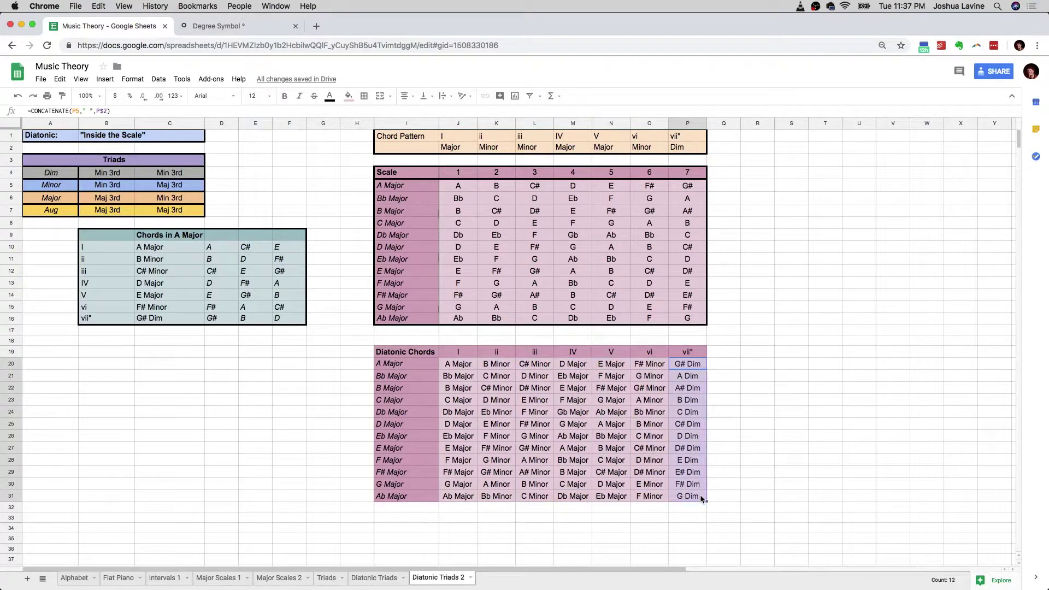
{"action": "left_click", "coordinate": [730, 496]}
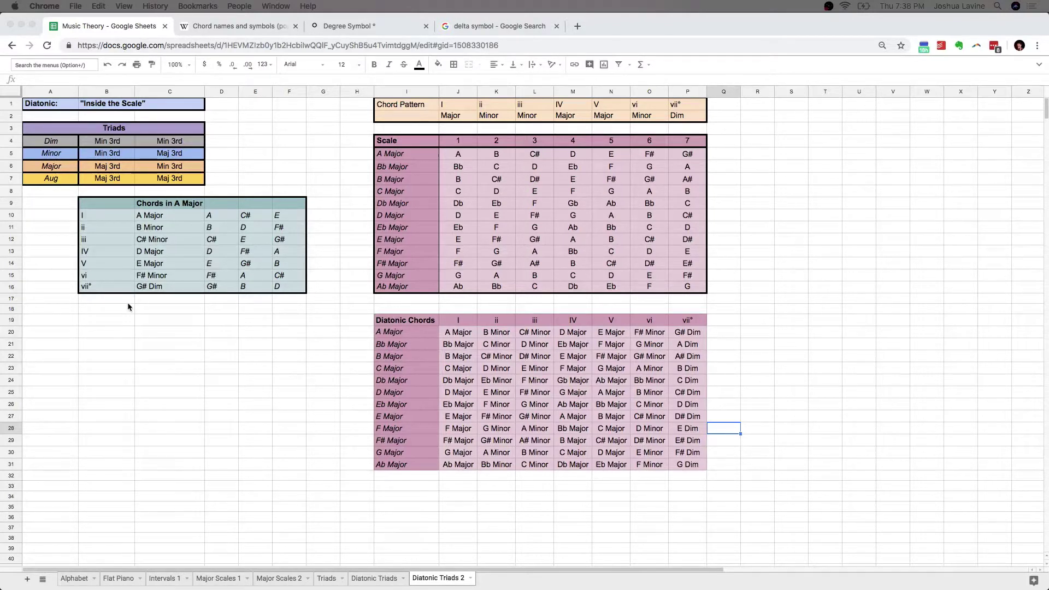
{"action": "left_click", "coordinate": [463, 334]}
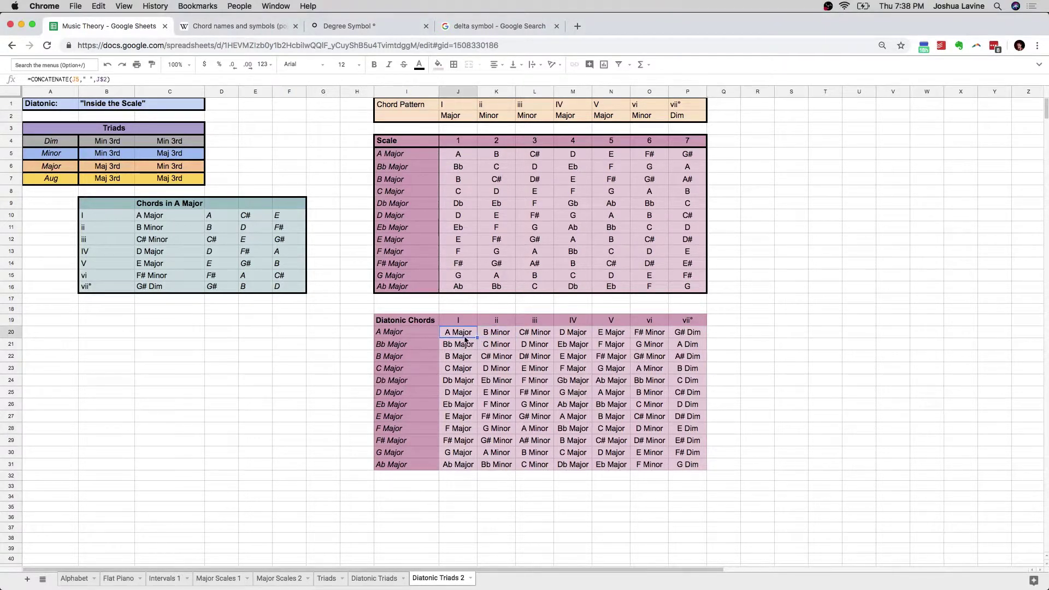
{"action": "left_click", "coordinate": [506, 345]}
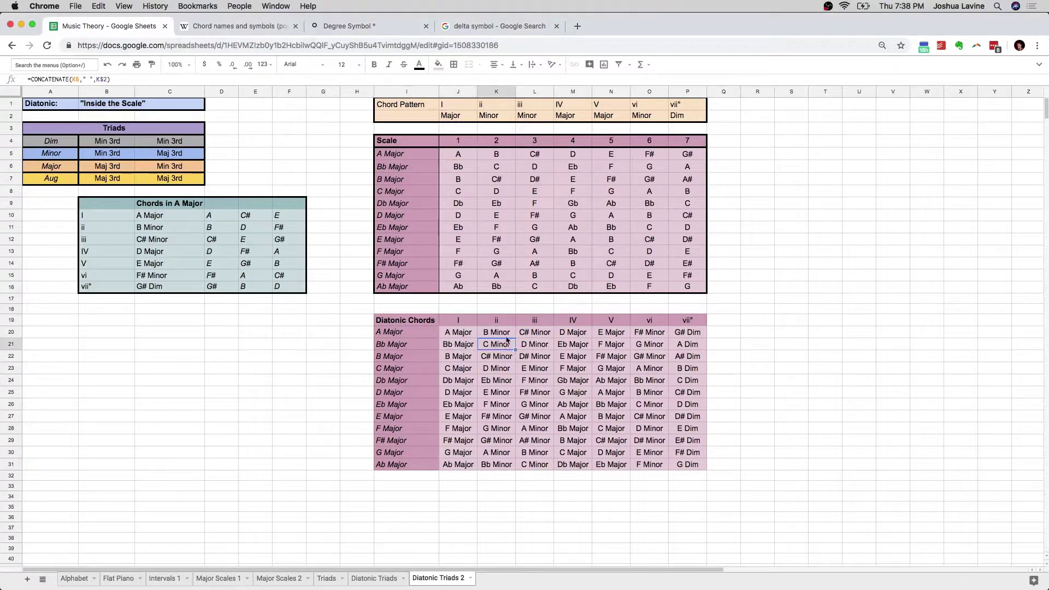
{"action": "left_click", "coordinate": [697, 337]}
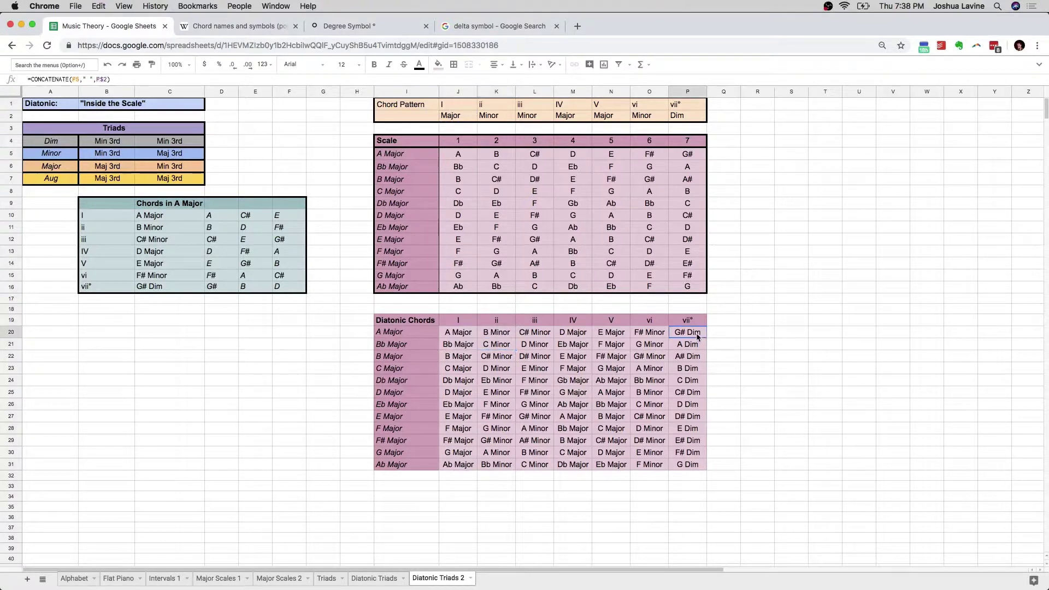
{"action": "left_click", "coordinate": [468, 335]}
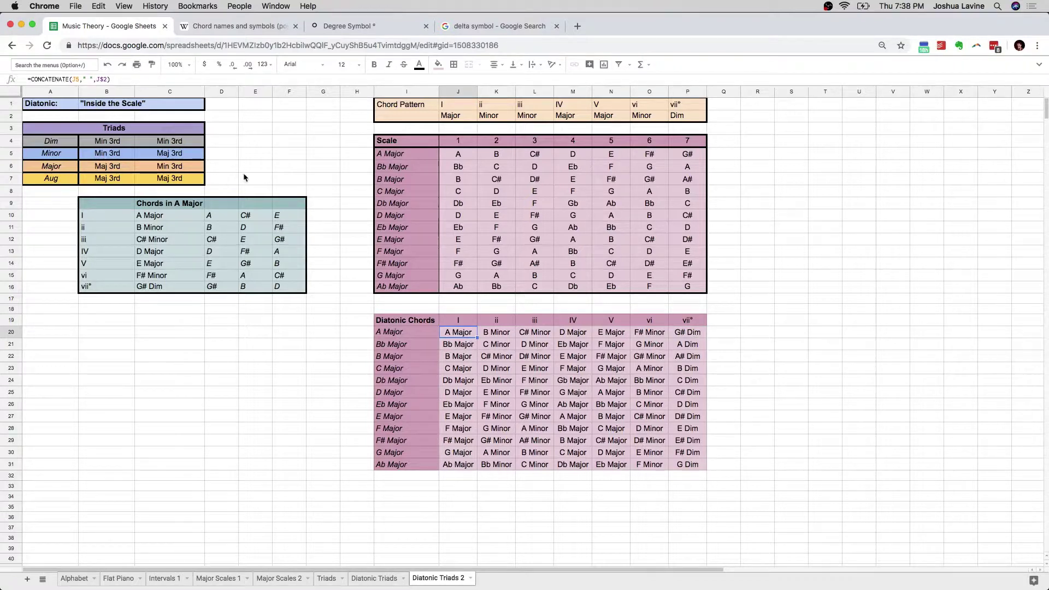
Enter the heading 'A Triads' in the cell beside the Triads heading
{"action": "left_click", "coordinate": [45, 130]}
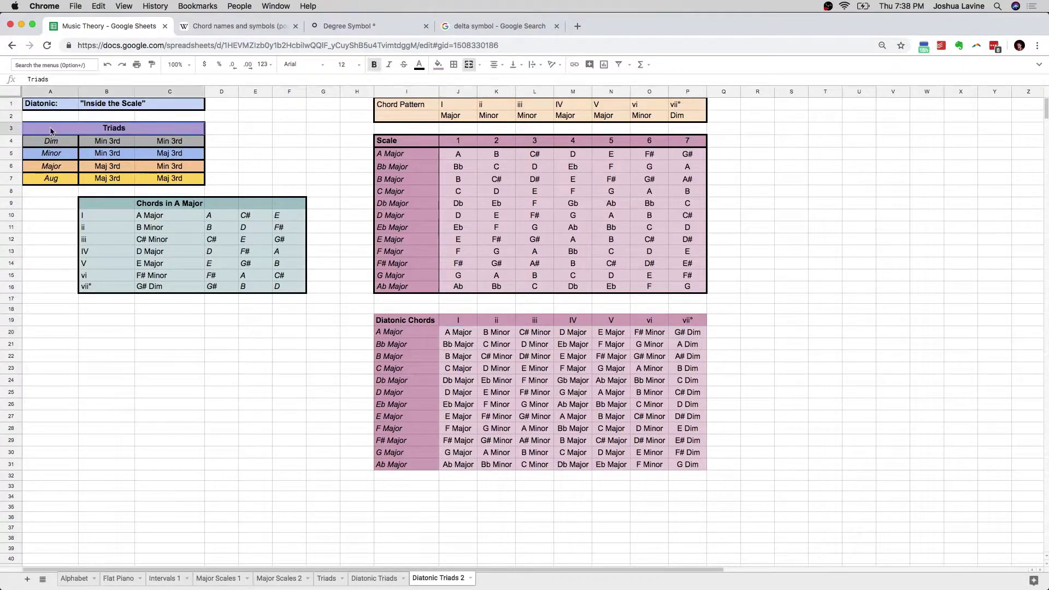
{"action": "left_click", "coordinate": [224, 131]}
{"action": "type", "text": "A"}
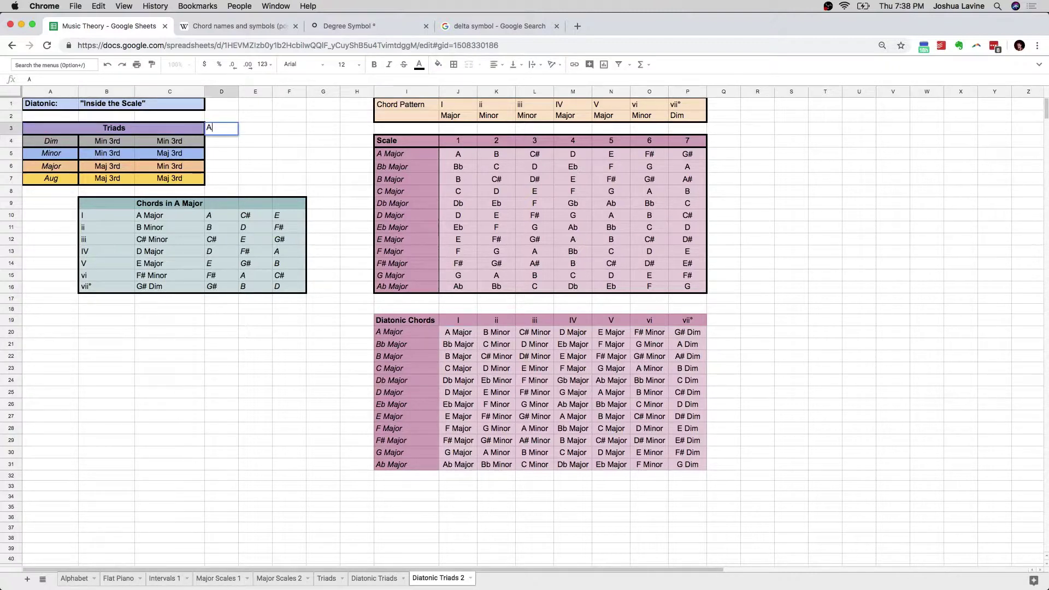
{"action": "key", "text": "Return"}
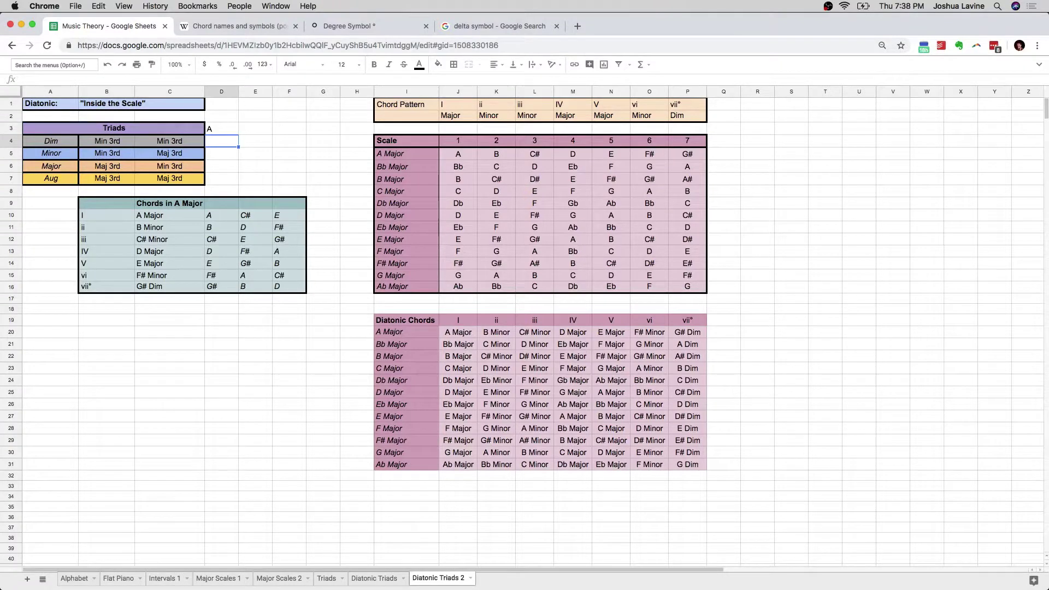
{"action": "key", "text": "Up"}
{"action": "key", "text": "Return"}
{"action": "type", "text": "Triads"}
{"action": "key", "text": "Return"}
Enter the labels Aaug, Amin, Amaj and Aaug in the cells below the heading
{"action": "type", "text": "Aug"}
{"action": "key", "text": "BackSpace"}
{"action": "key", "text": "BackSpace"}
{"action": "type", "text": "aug"}
{"action": "key", "text": "Return"}
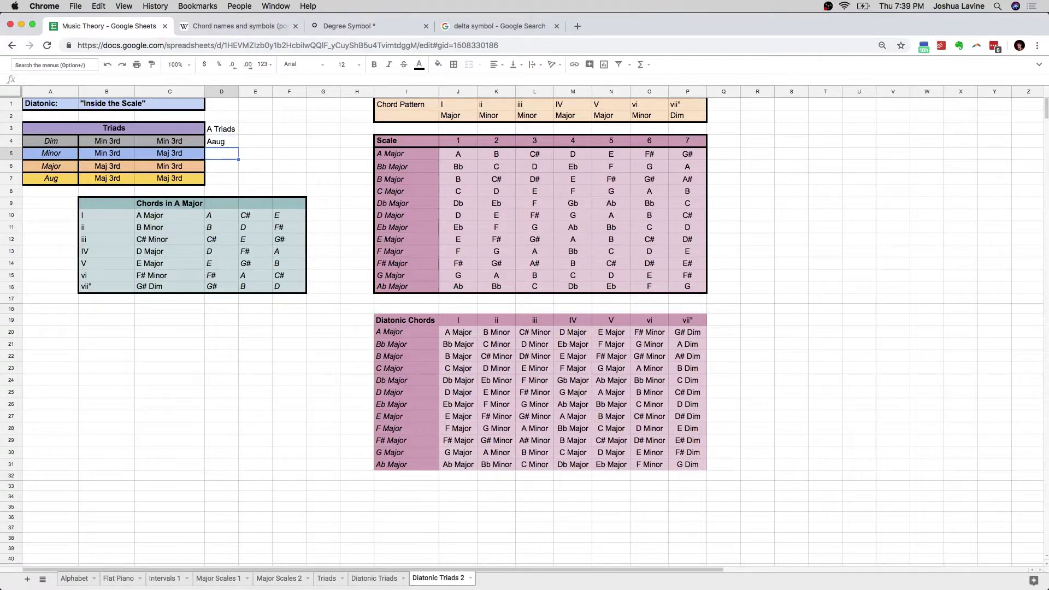
{"action": "type", "text": "Amin"}
{"action": "key", "text": "Return"}
{"action": "type", "text": "Amaj"}
{"action": "key", "text": "Return"}
{"action": "type", "text": "Aaug"}
{"action": "key", "text": "Return"}
Replace the first label with Adim, leaving Adim, Amin, Amaj, Aaug
{"action": "left_click", "coordinate": [221, 141]}
{"action": "type", "text": "Adim"}
{"action": "key", "text": "Return"}
{"action": "key", "text": "Up"}
{"action": "left_click", "coordinate": [222, 154]}
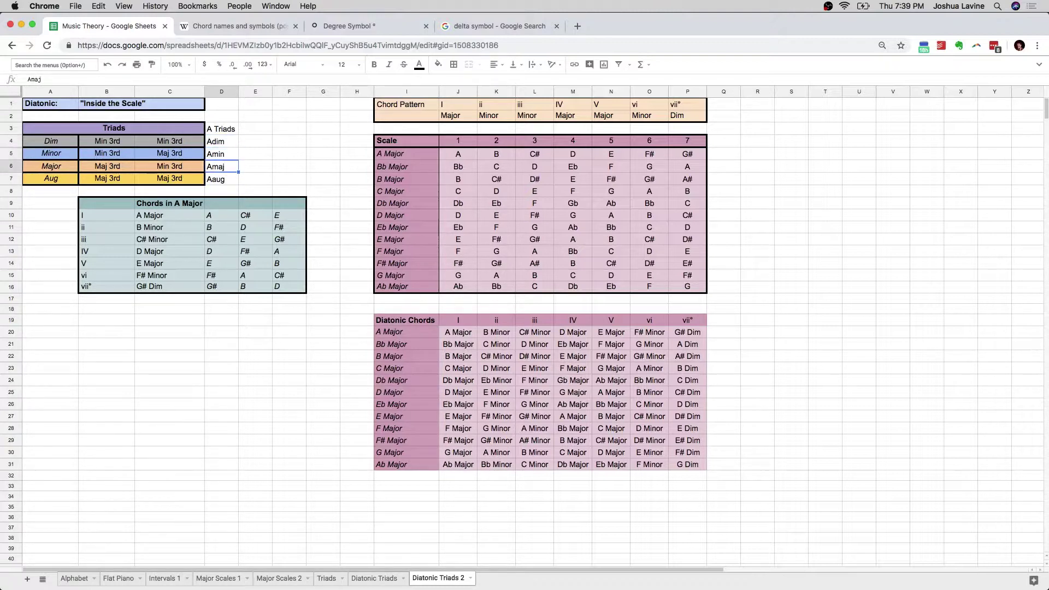
{"action": "left_click", "coordinate": [255, 166]}
{"action": "left_click", "coordinate": [256, 154]}
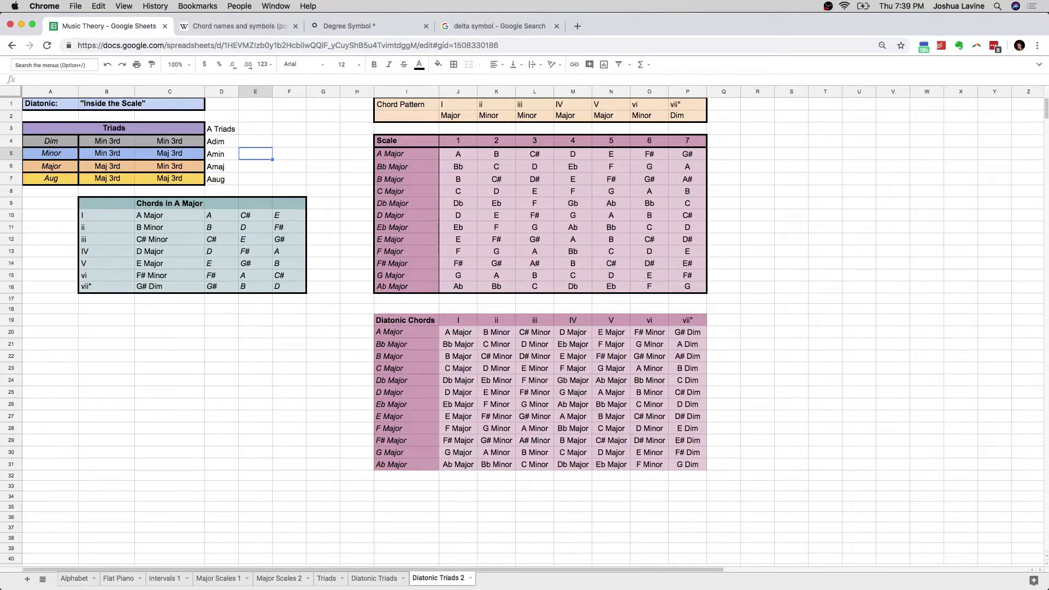
Enter the shorthand Am in E5 and AM in E6
{"action": "type", "text": "Am"}
{"action": "key", "text": "Return"}
{"action": "type", "text": "AM"}
{"action": "key", "text": "Return"}
Try and discard the entries Ad and Aa beside Adim and Aaug, ending in F4
{"action": "left_click", "coordinate": [255, 167]}
{"action": "key", "text": "Up"}
{"action": "key", "text": "Up"}
{"action": "type", "text": "Ad"}
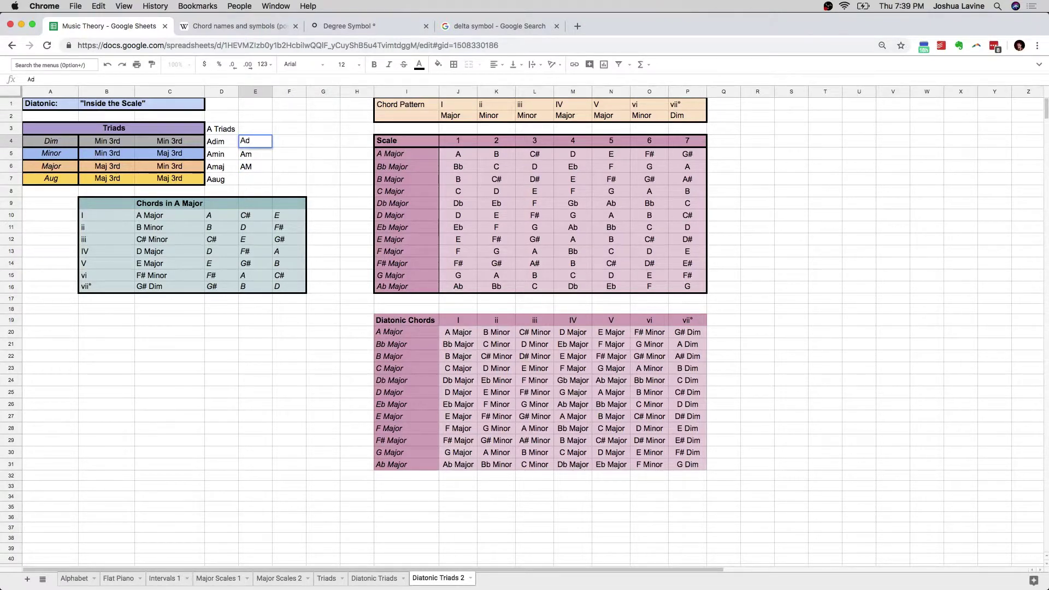
{"action": "key", "text": "Escape"}
{"action": "key", "text": "Down"}
{"action": "key", "text": "Down"}
{"action": "key", "text": "Down"}
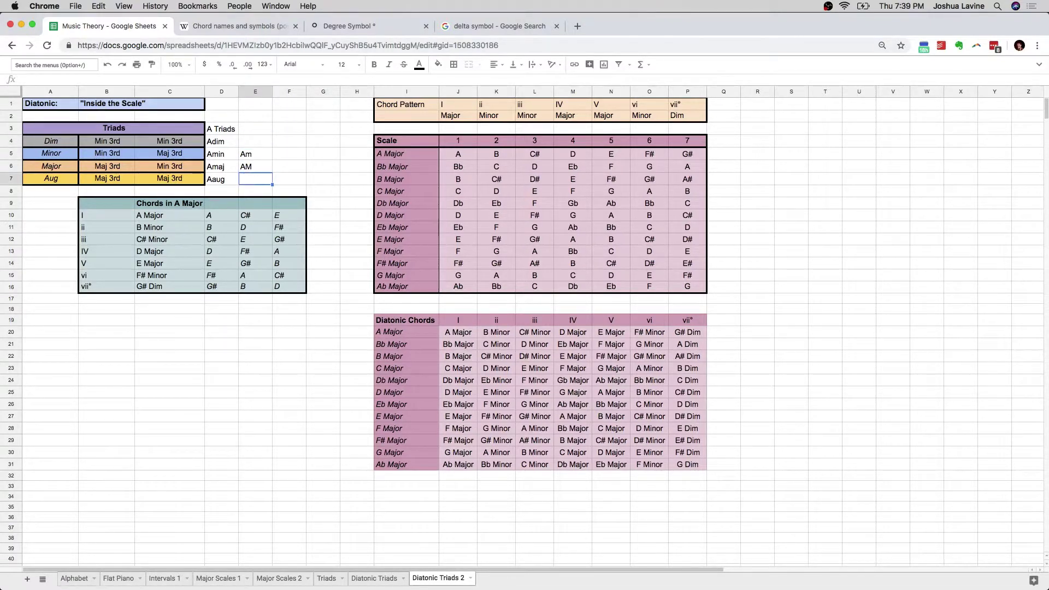
{"action": "type", "text": "Aa"}
{"action": "key", "text": "Escape"}
{"action": "key", "text": "Up"}
{"action": "key", "text": "Up"}
{"action": "left_click", "coordinate": [255, 167]}
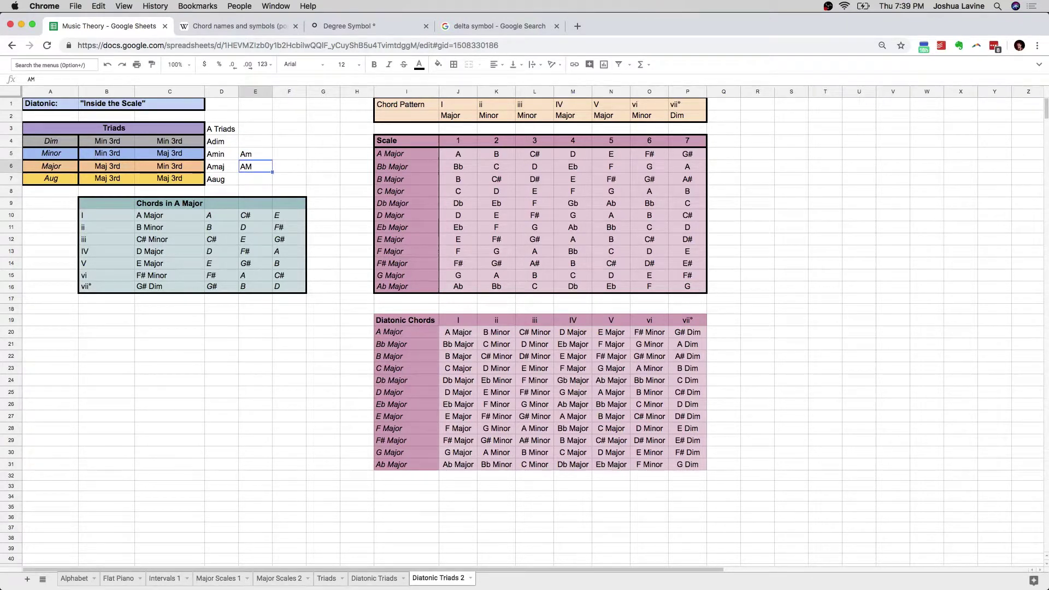
{"action": "key", "text": "Up"}
{"action": "key", "text": "Up"}
{"action": "key", "text": "Right"}
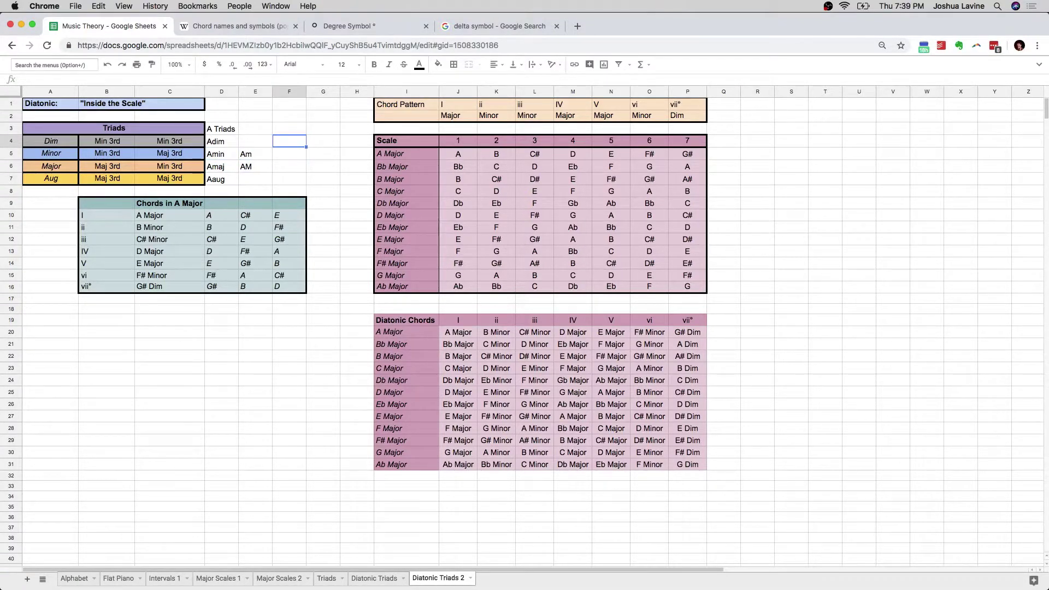
Enter A° in F4, using a degree sign copied from the web, and A- in F5
{"action": "type", "text": "A"}
{"action": "left_click", "coordinate": [371, 26]}
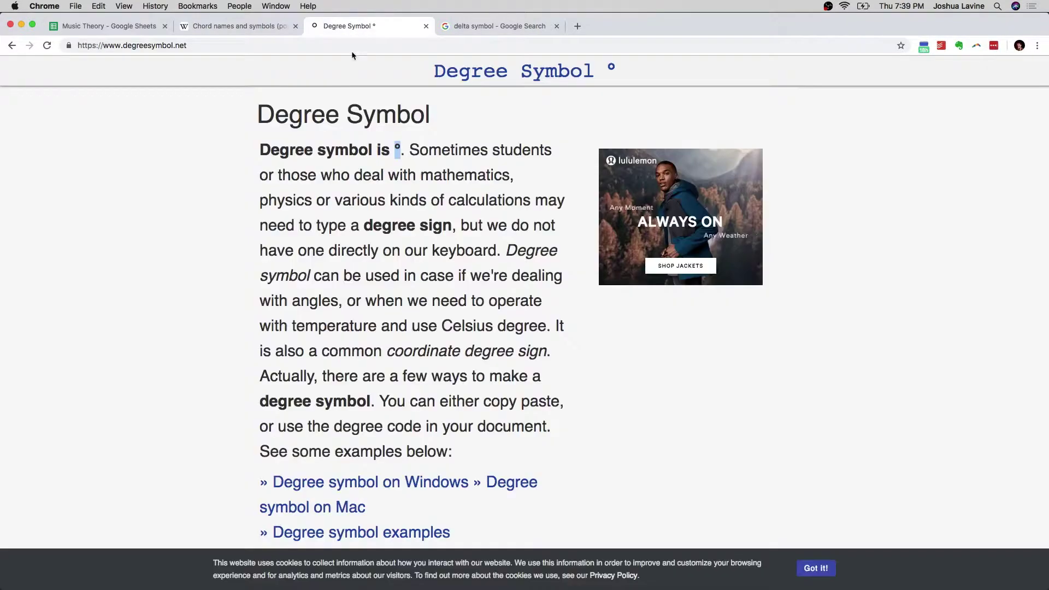
{"action": "key", "text": "super+c"}
{"action": "left_click", "coordinate": [109, 26]}
{"action": "key", "text": "super+v"}
{"action": "key", "text": "Return"}
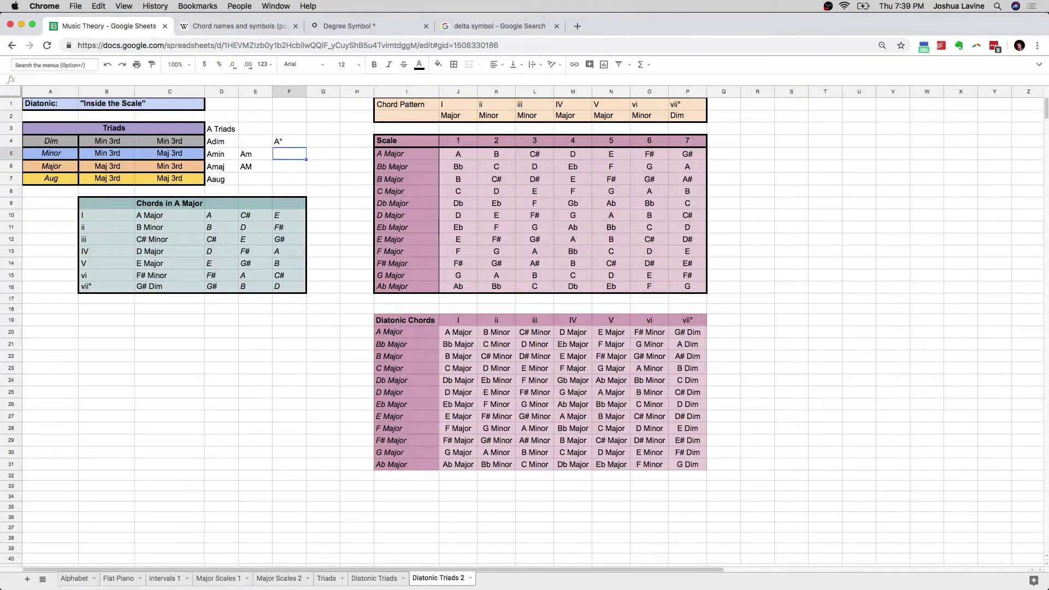
{"action": "type", "text": "A-"}
{"action": "key", "text": "Return"}
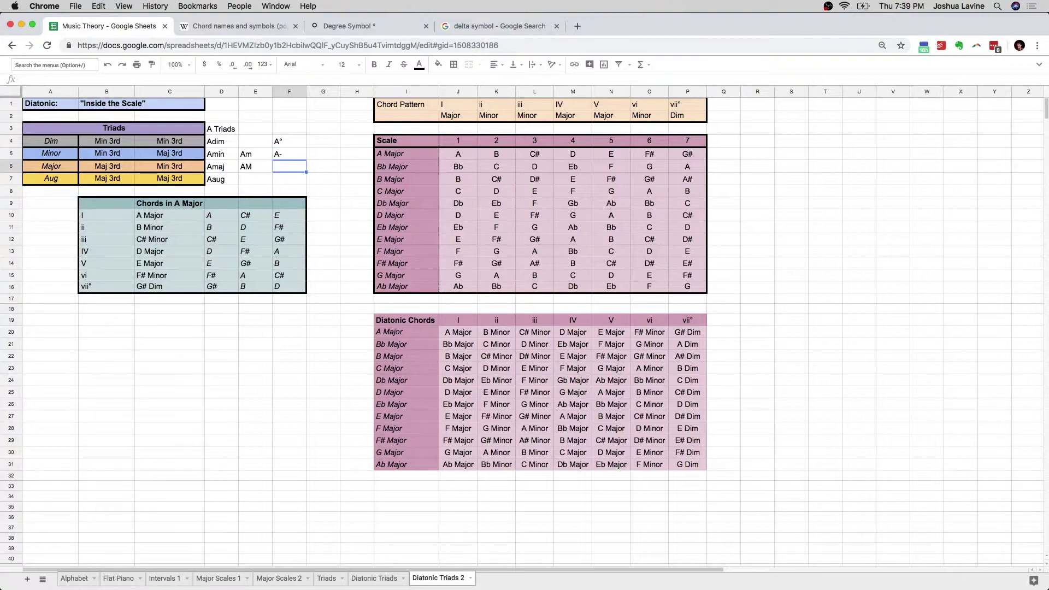
Enter AΔ in F6 with a pasted delta symbol and A+ in F7
{"action": "type", "text": "A"}
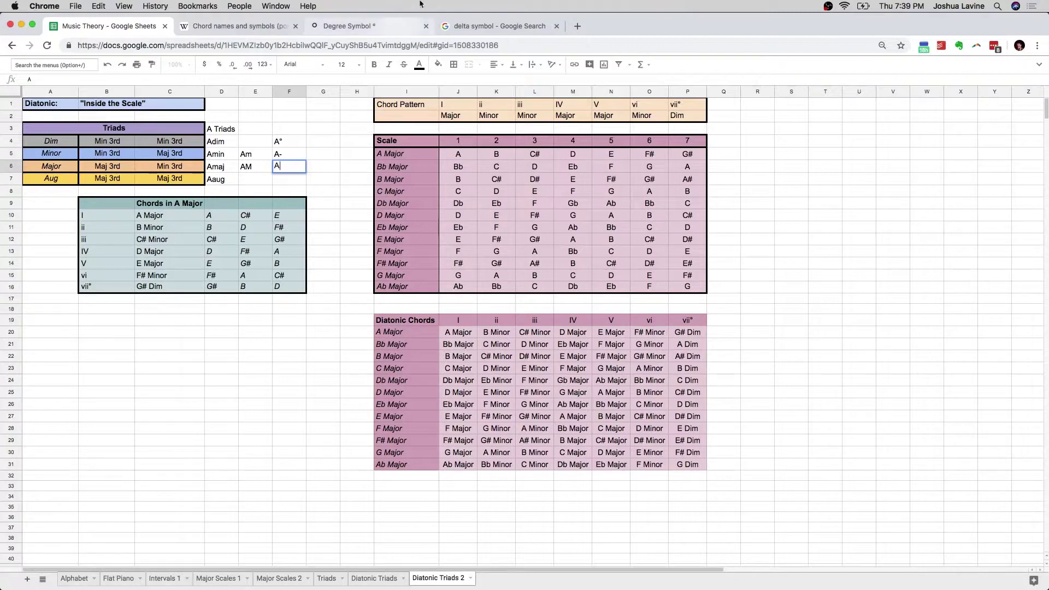
{"action": "left_click", "coordinate": [475, 26]}
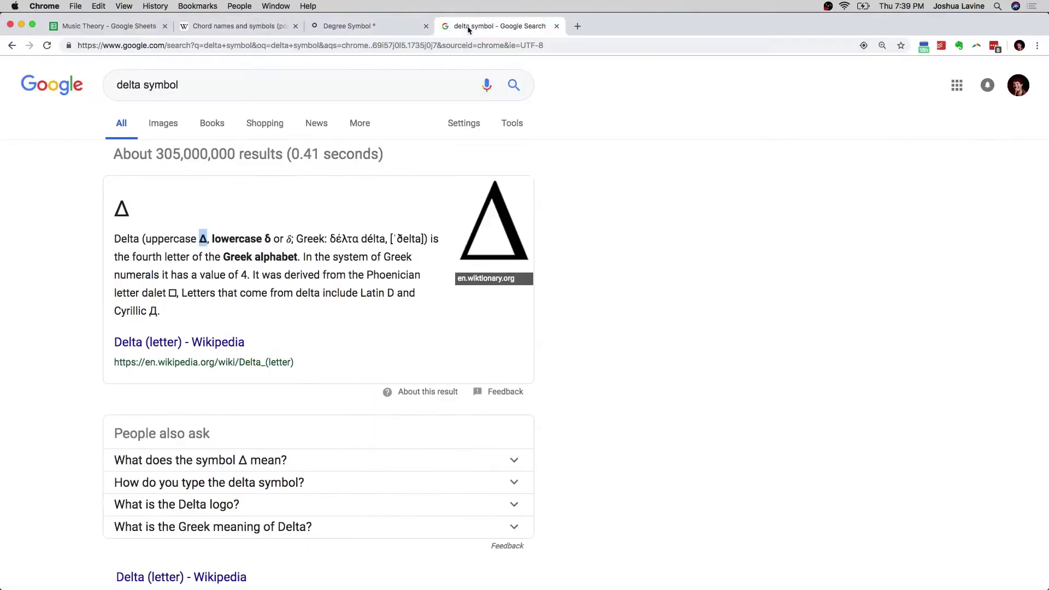
{"action": "left_click", "coordinate": [104, 26]}
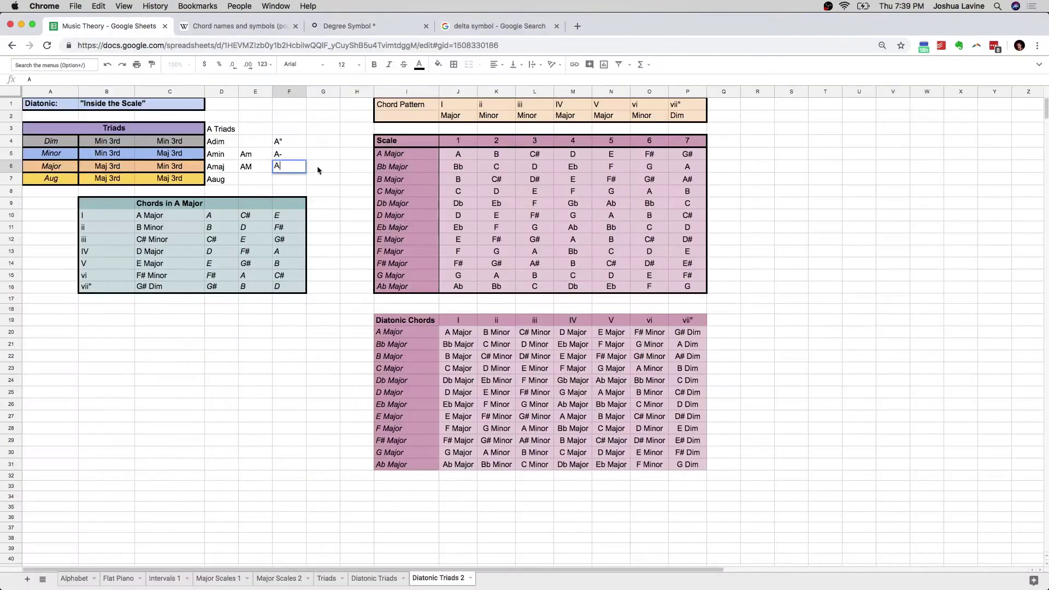
{"action": "key", "text": "super+v"}
{"action": "key", "text": "Return"}
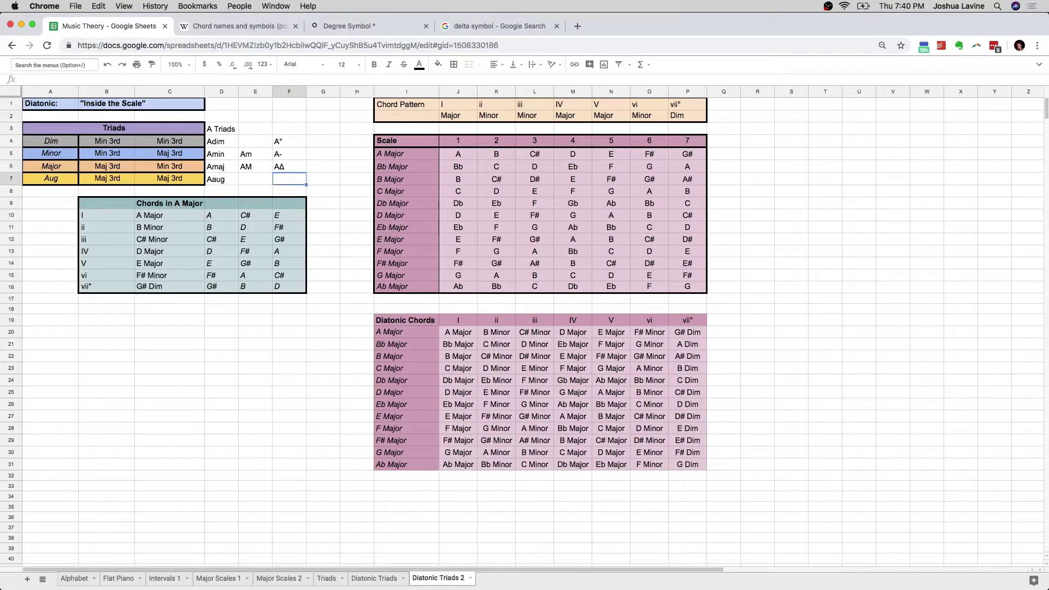
{"action": "type", "text": "A+"}
{"action": "key", "text": "Return"}
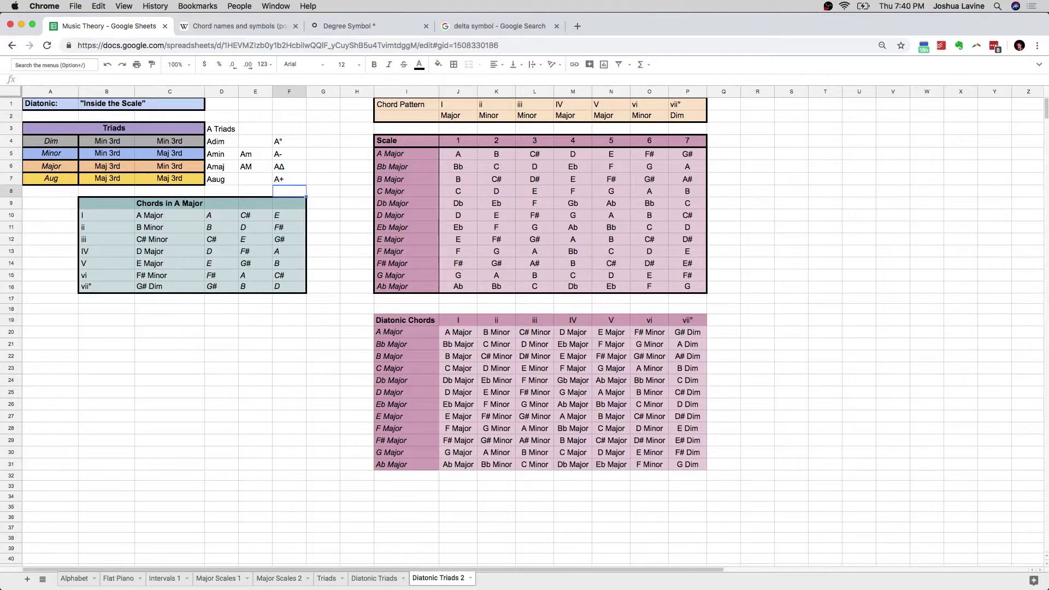
{"action": "key", "text": "Up"}
{"action": "key", "text": "Up"}
{"action": "key", "text": "Right"}
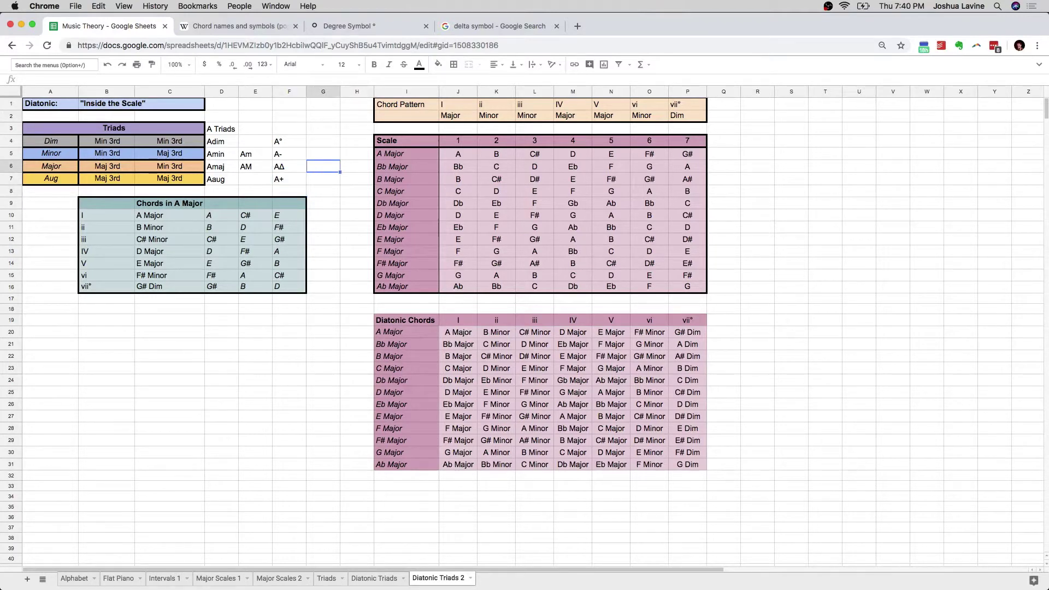
Enter a plain A in G6 beside AΔ
{"action": "key", "text": "Left"}
{"action": "key", "text": "Left"}
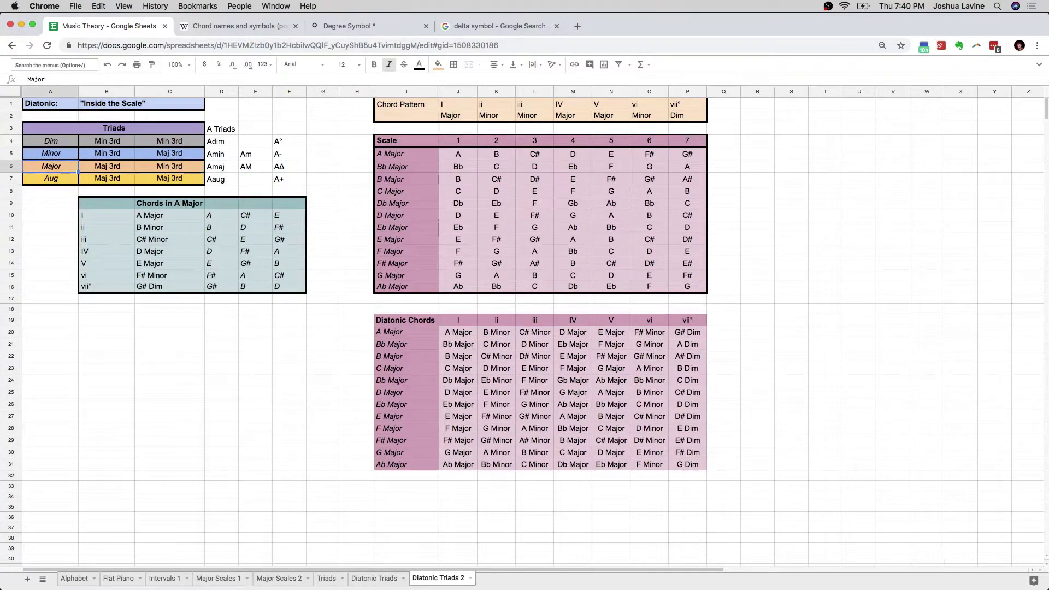
{"action": "key", "text": "Right"}
{"action": "key", "text": "Right"}
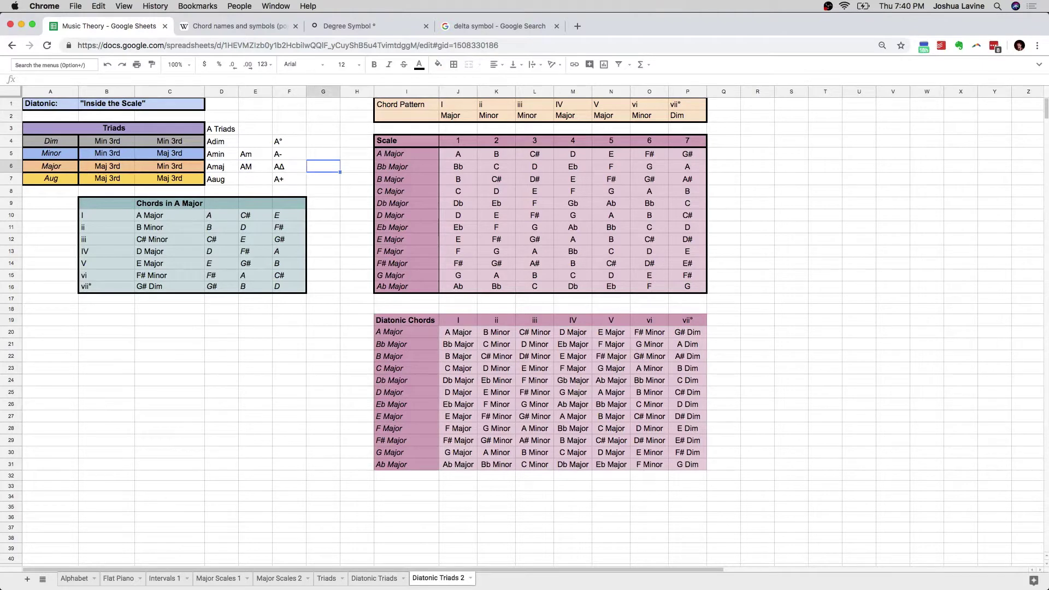
{"action": "type", "text": "A"}
{"action": "key", "text": "Return"}
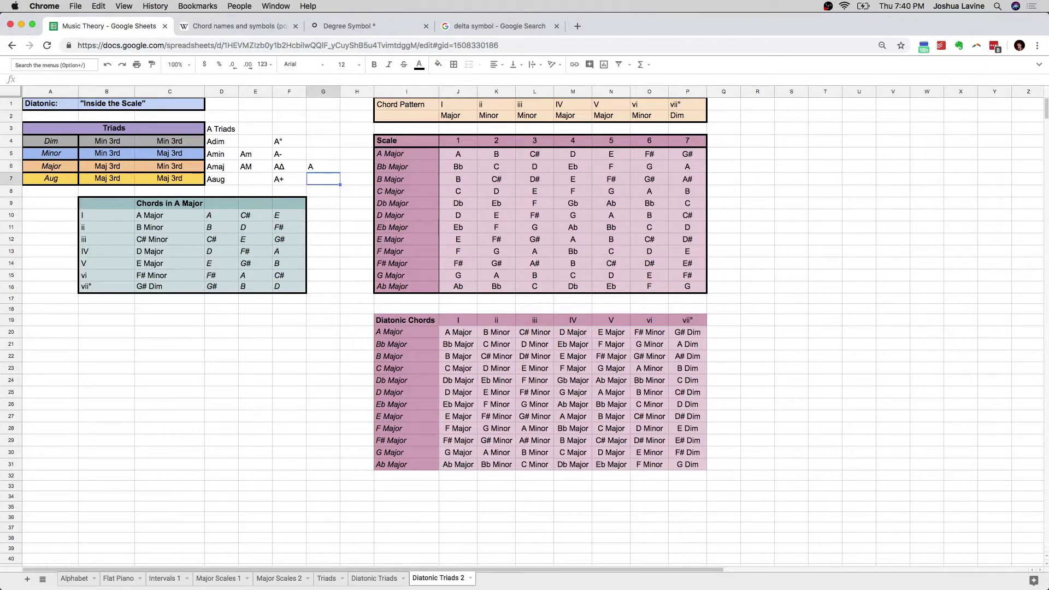
{"action": "key", "text": "Up"}
{"action": "key", "text": "Left"}
{"action": "key", "text": "Left"}
{"action": "key", "text": "Left"}
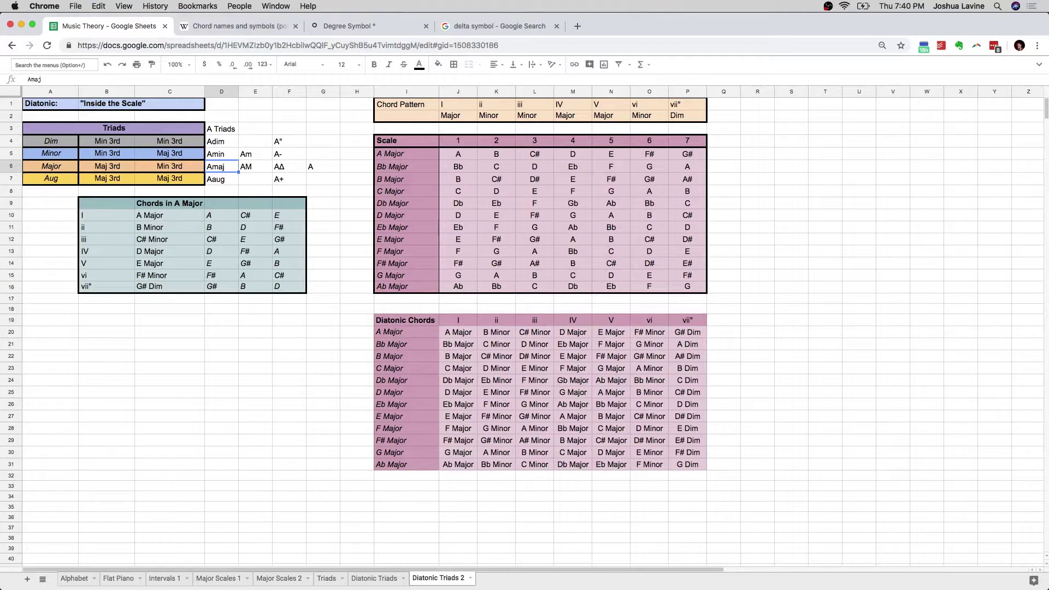
Select D6:G6 to compare the four A major chord names
{"action": "left_click", "coordinate": [255, 167]}
{"action": "key", "text": "Right"}
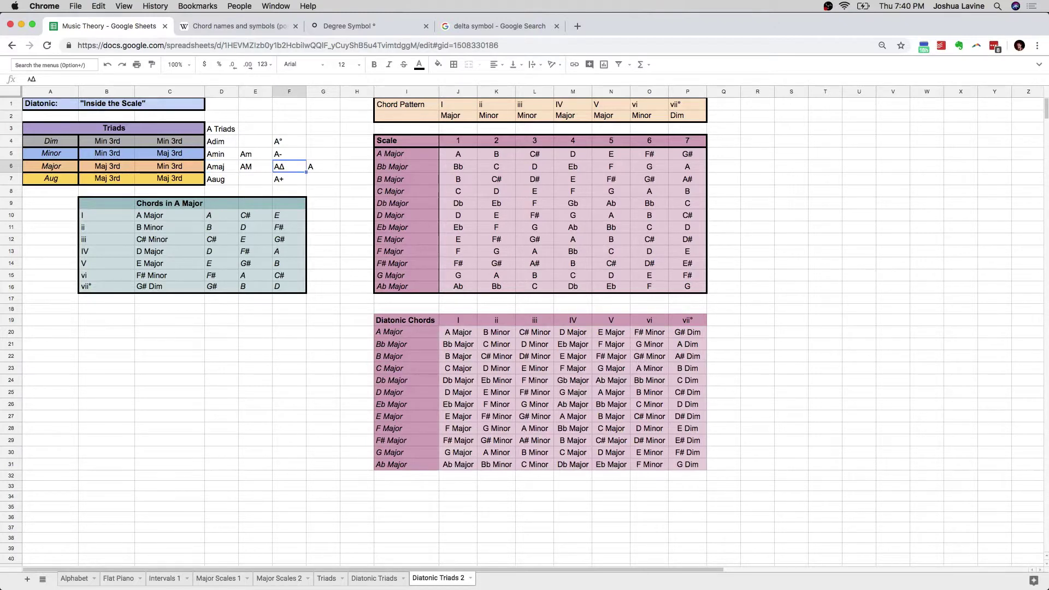
{"action": "key", "text": "Right"}
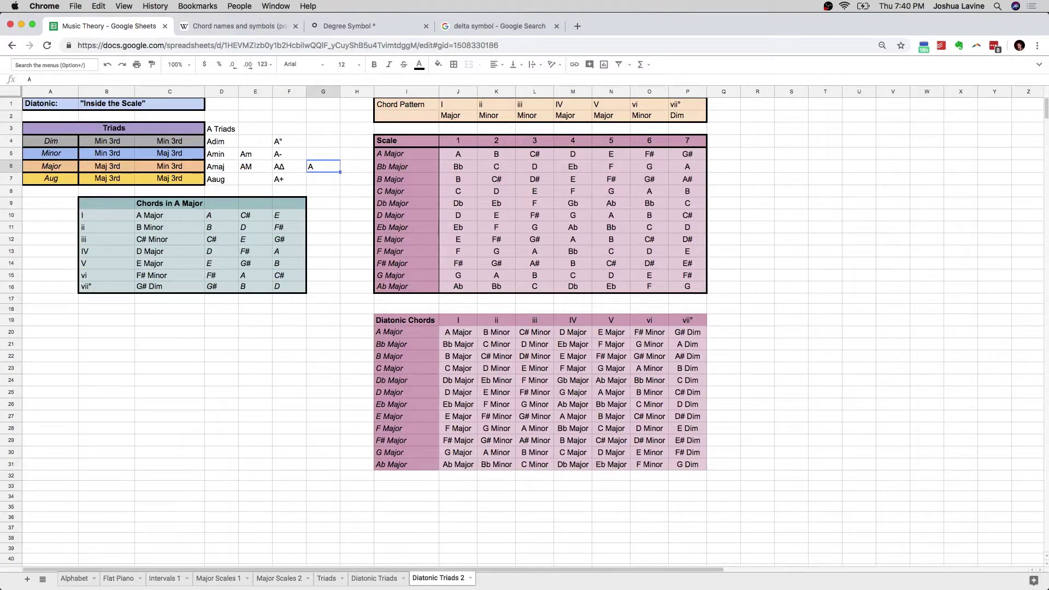
{"action": "key", "text": "shift+Left"}
{"action": "key", "text": "shift+Left"}
{"action": "key", "text": "shift+Left"}
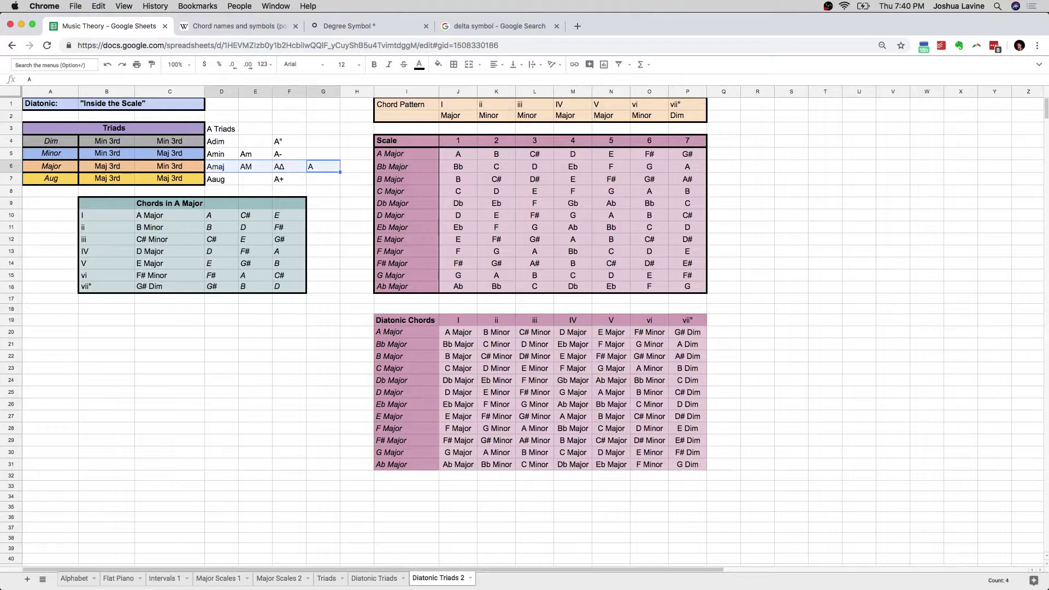
{"action": "key", "text": "Right"}
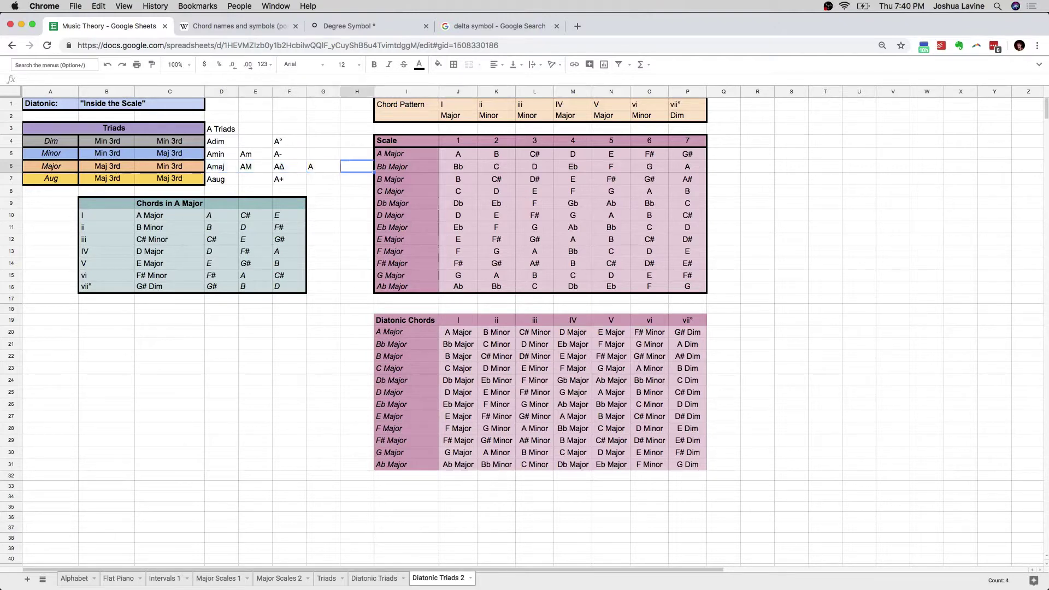
{"action": "key", "text": "Up"}
{"action": "key", "text": "Up"}
{"action": "key", "text": "Up"}
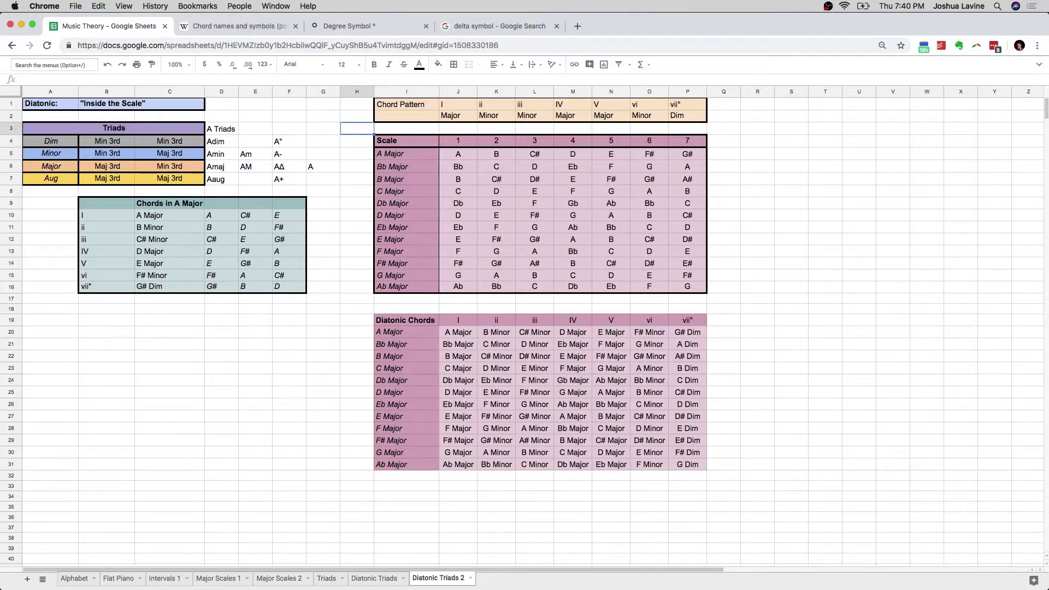
Add the heading 'Most Common' in H3 and widen column H to fit it
{"action": "type", "text": "Most Common"}
{"action": "key", "text": "Return"}
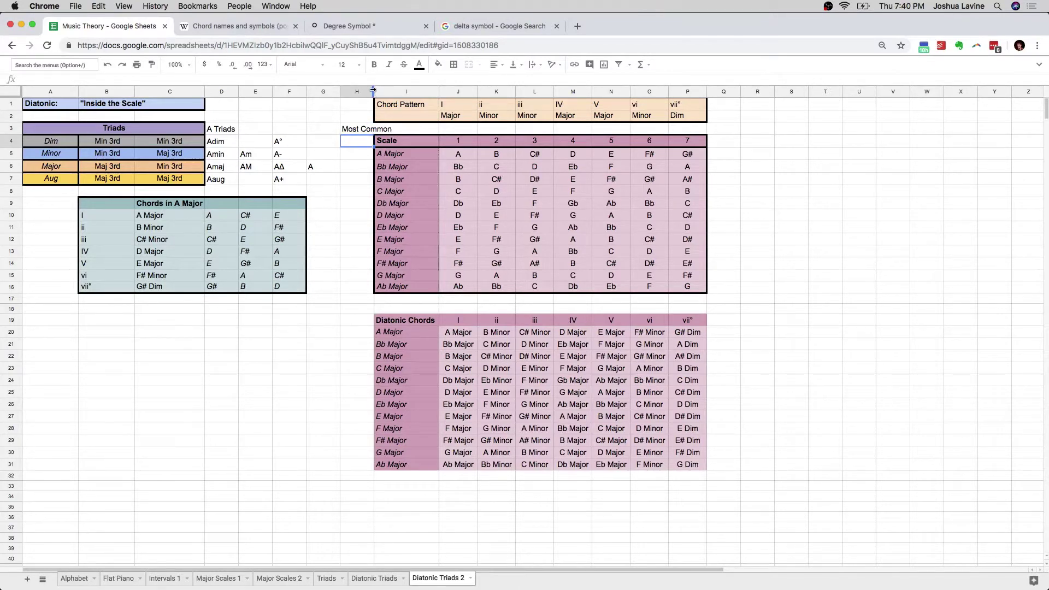
{"action": "left_click_drag", "start_coordinate": [409, 89], "coordinate": [410, 90]}
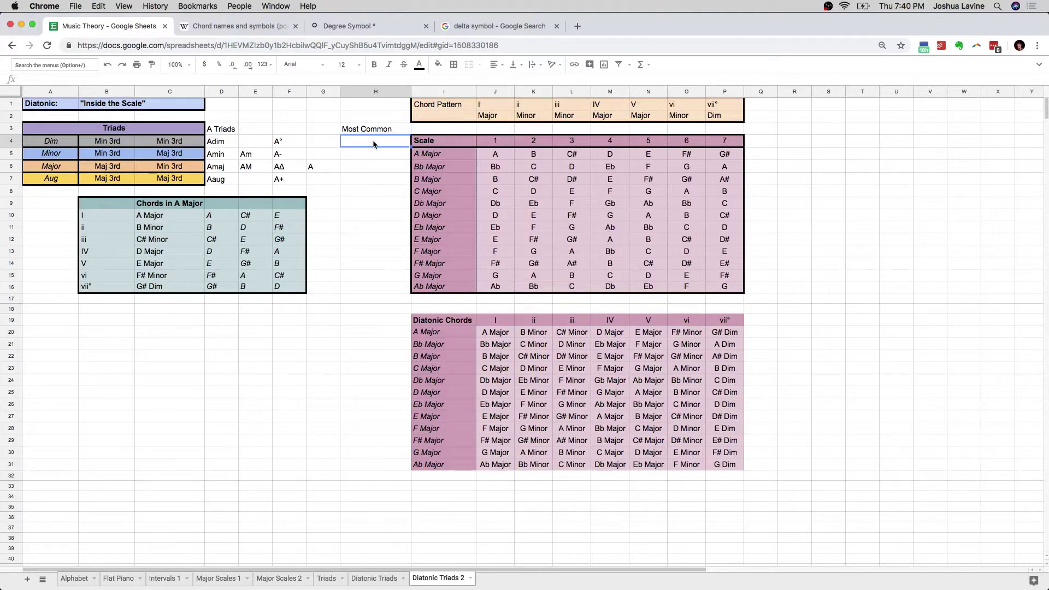
Copy A° from F4, Am from E5, A from G6 and A+ from F7 into H4:H7
{"action": "type", "text": "A"}
{"action": "left_click", "coordinate": [298, 143]}
{"action": "key", "text": "cmd+c"}
{"action": "left_click", "coordinate": [357, 139]}
{"action": "key", "text": "cmd+v"}
{"action": "left_click", "coordinate": [265, 155]}
{"action": "key", "text": "cmd+c"}
{"action": "left_click", "coordinate": [371, 153]}
{"action": "key", "text": "cmd+v"}
{"action": "left_click", "coordinate": [329, 165]}
{"action": "key", "text": "cmd+c"}
{"action": "left_click", "coordinate": [361, 167]}
{"action": "key", "text": "cmd+v"}
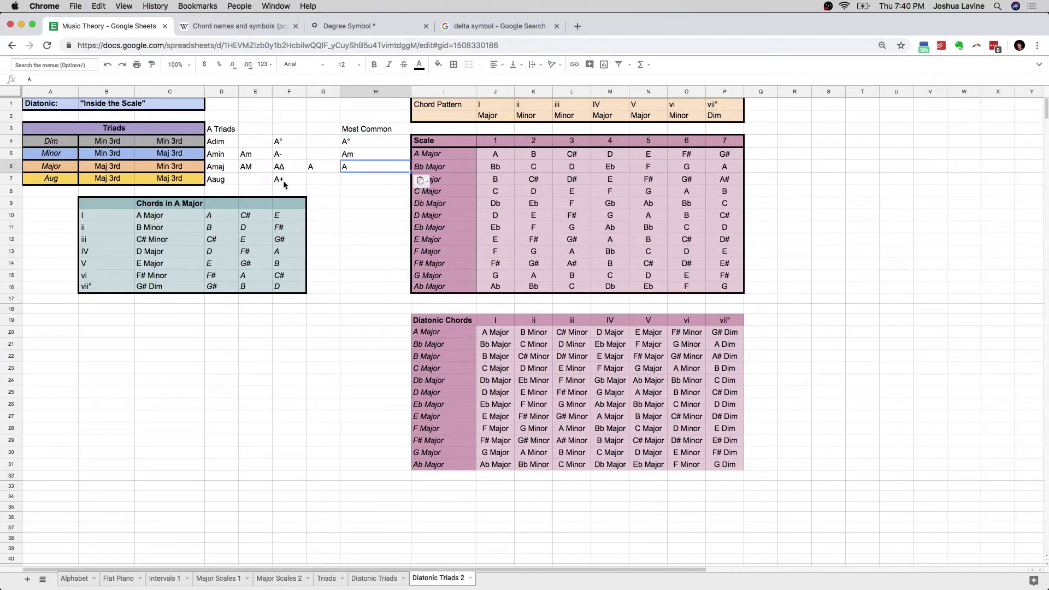
{"action": "left_click", "coordinate": [283, 180]}
{"action": "key", "text": "cmd+c"}
{"action": "left_click", "coordinate": [362, 180]}
{"action": "key", "text": "cmd+v"}
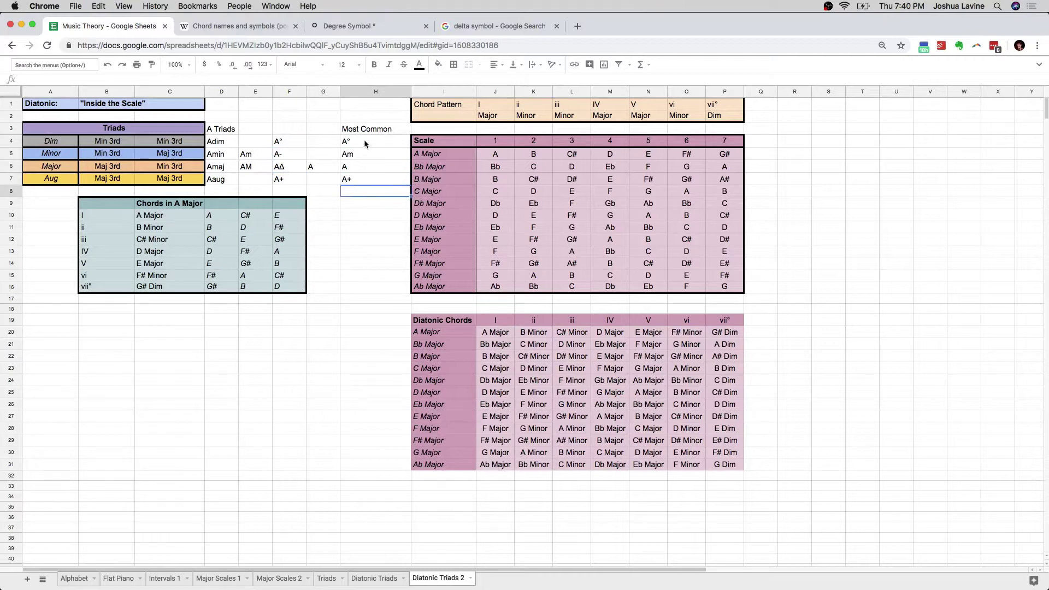
Check the four Most Common entries in H4:H7
{"action": "left_click", "coordinate": [365, 143]}
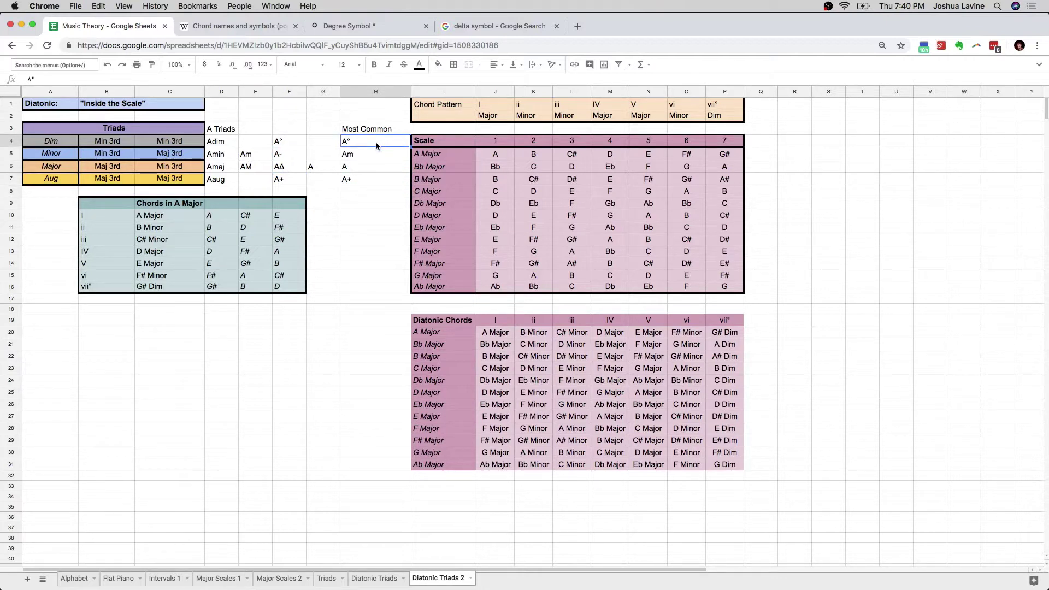
{"action": "left_click", "coordinate": [374, 158]}
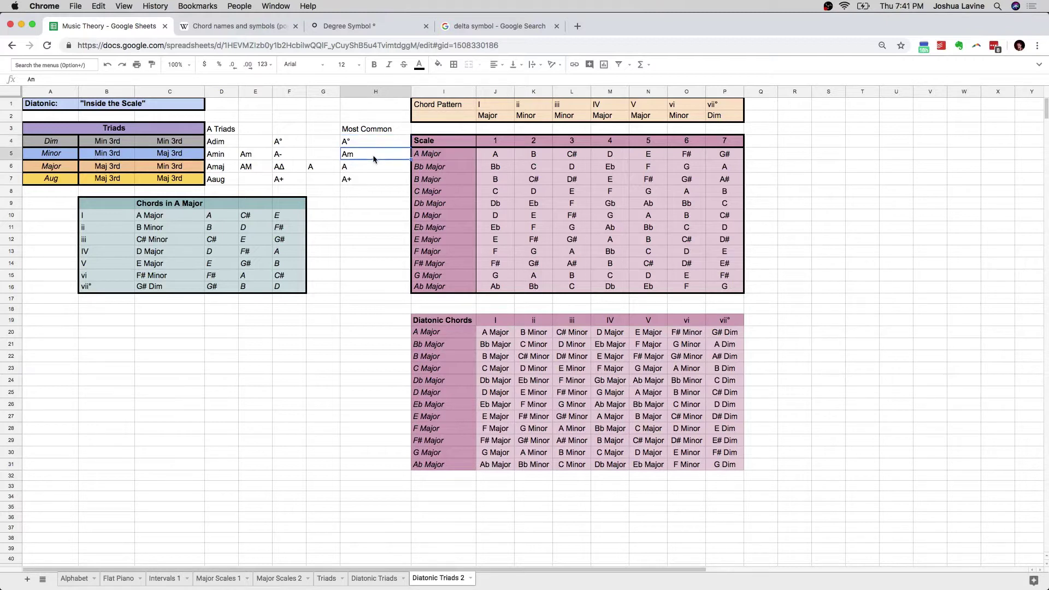
{"action": "left_click", "coordinate": [372, 168]}
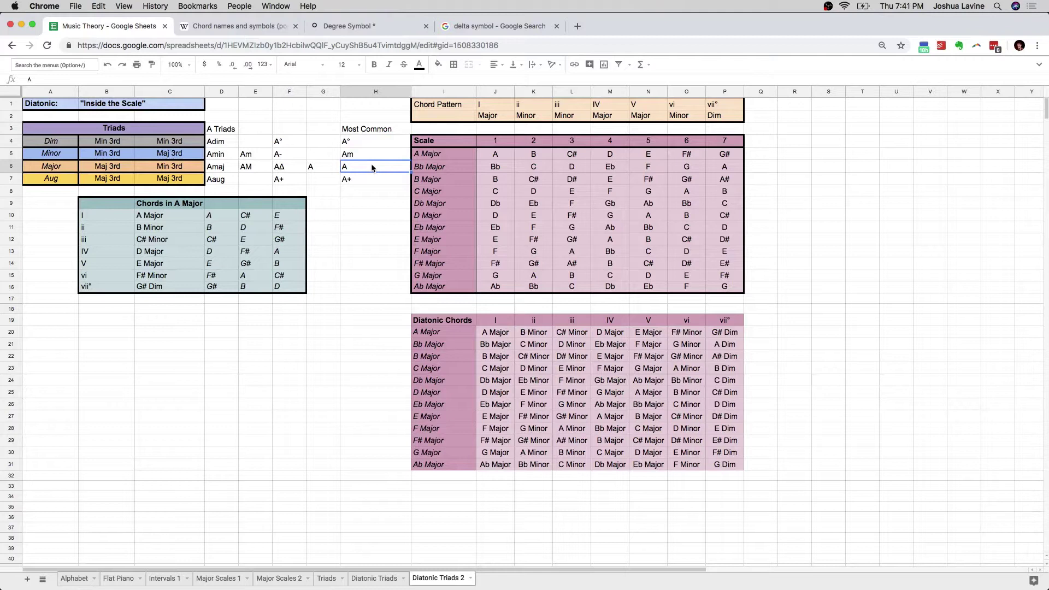
{"action": "left_click", "coordinate": [373, 181]}
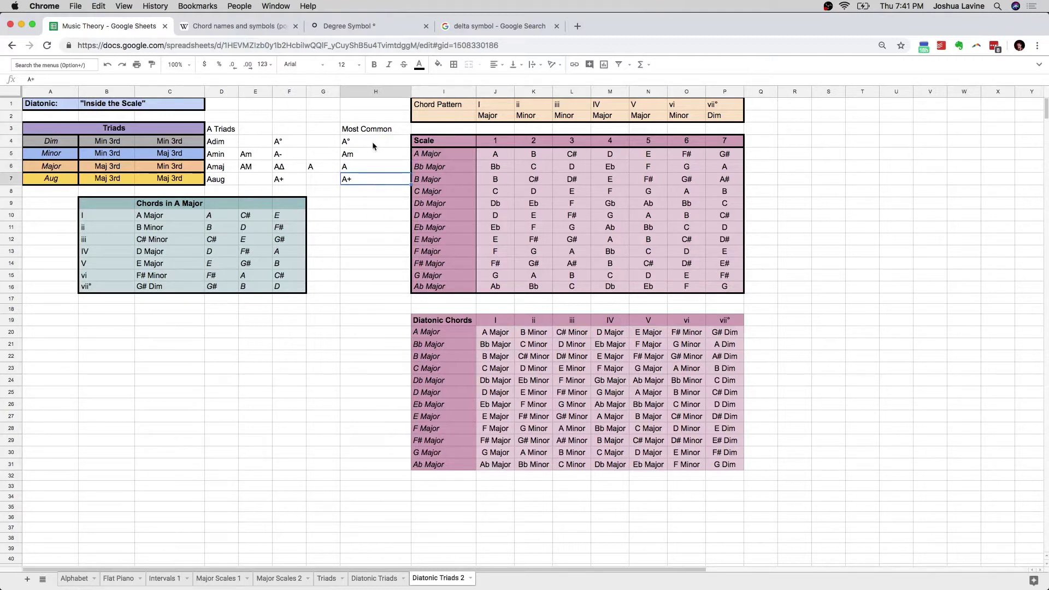
Insert a blank row above row 3 and clear its purple fill
{"action": "left_click", "coordinate": [11, 128]}
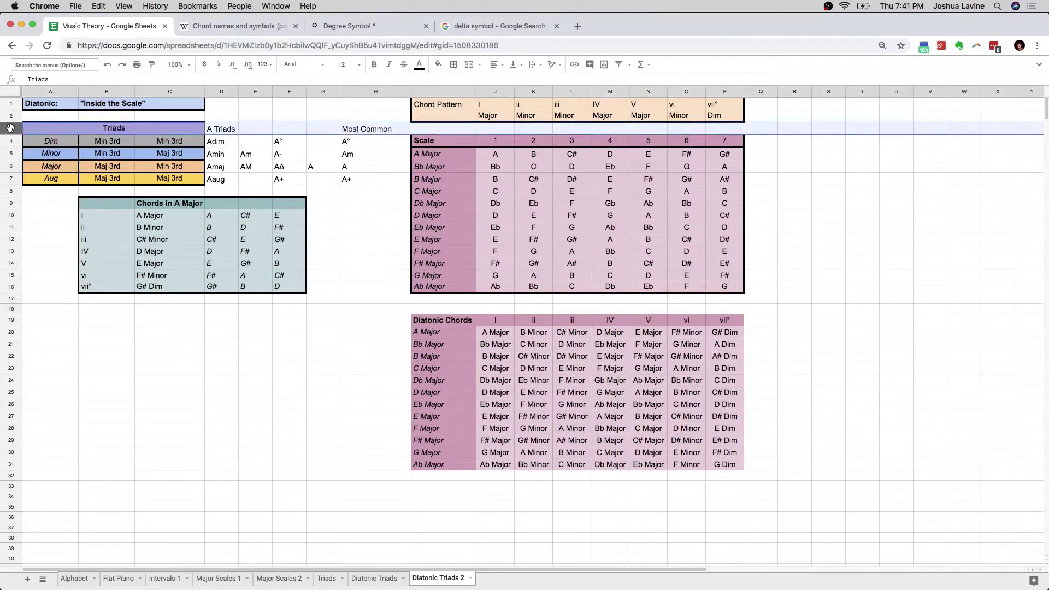
{"action": "right_click", "coordinate": [10, 129]}
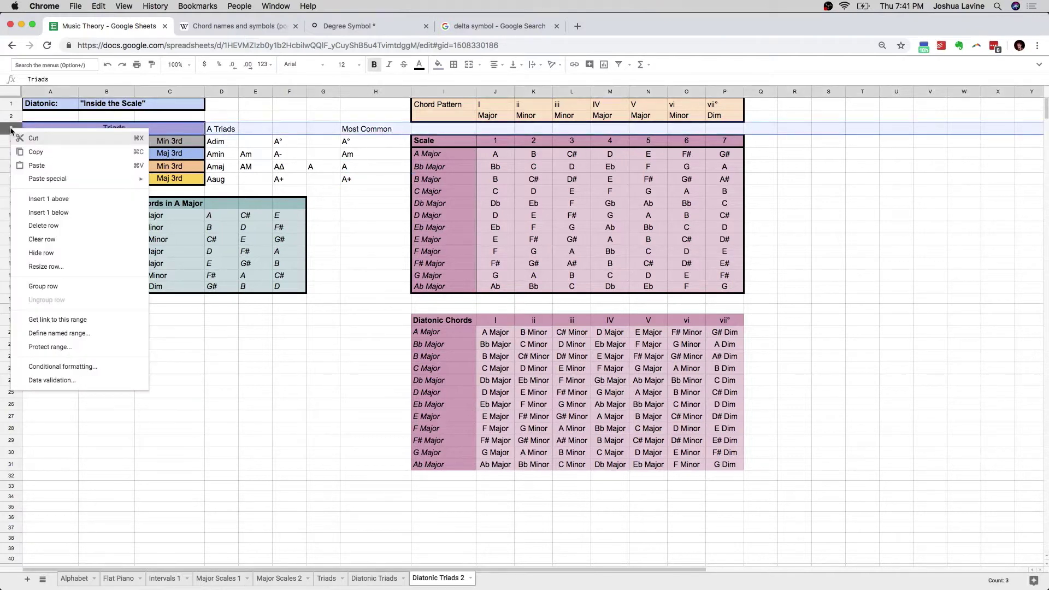
{"action": "left_click", "coordinate": [71, 199]}
{"action": "left_click", "coordinate": [439, 64]}
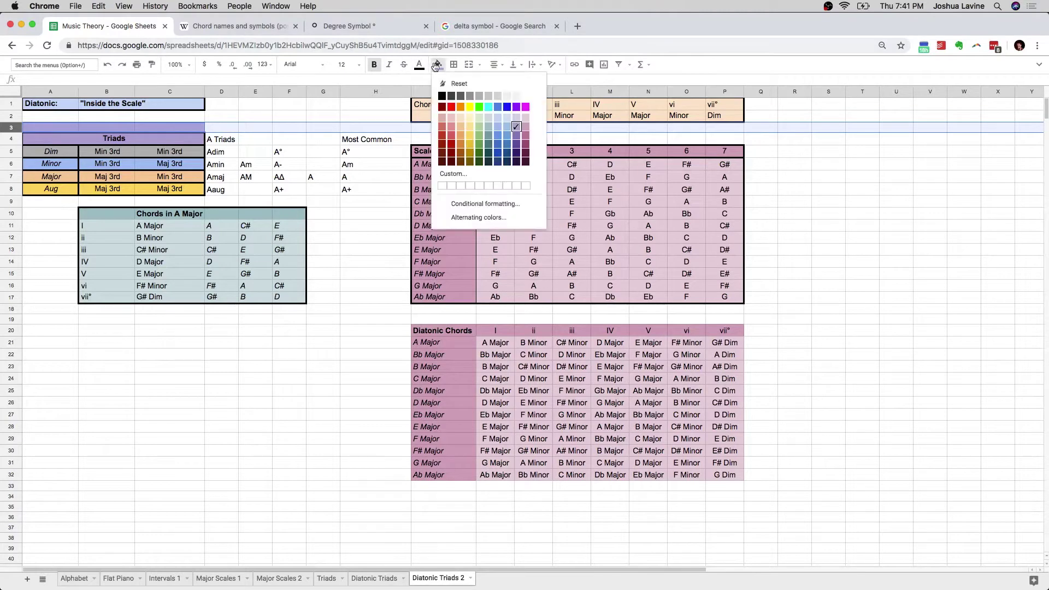
{"action": "left_click", "coordinate": [446, 80]}
Copy the chord quality row I2:P2 into the new row at I3
{"action": "left_click", "coordinate": [443, 119]}
{"action": "left_click", "coordinate": [724, 120], "text": "shift"}
{"action": "key", "text": "ctrl+c"}
{"action": "left_click", "coordinate": [461, 131]}
{"action": "key", "text": "ctrl+v"}
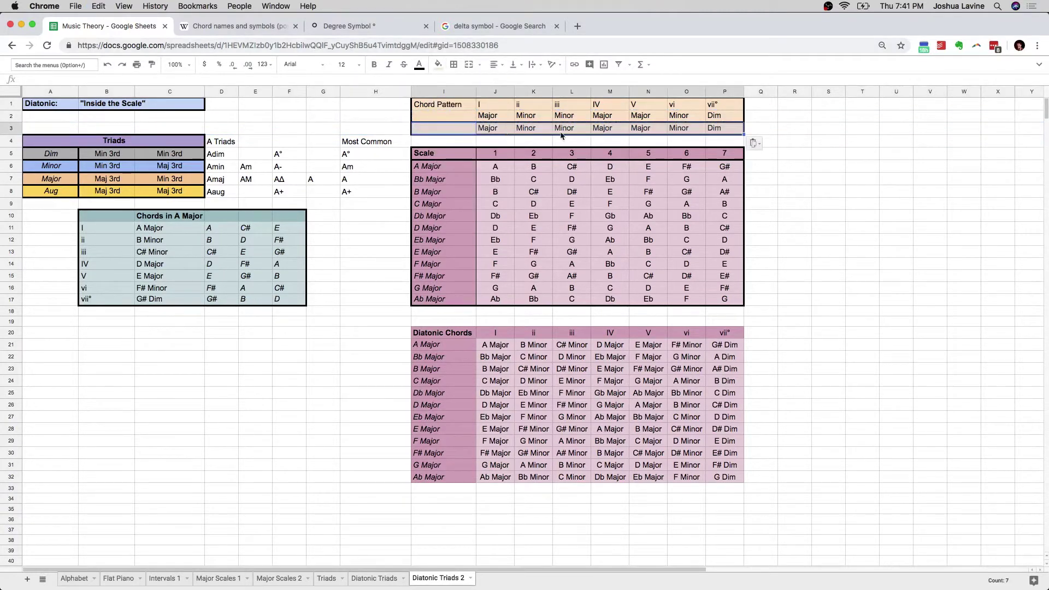
Undo the pasted quality row
{"action": "key", "text": "Right"}
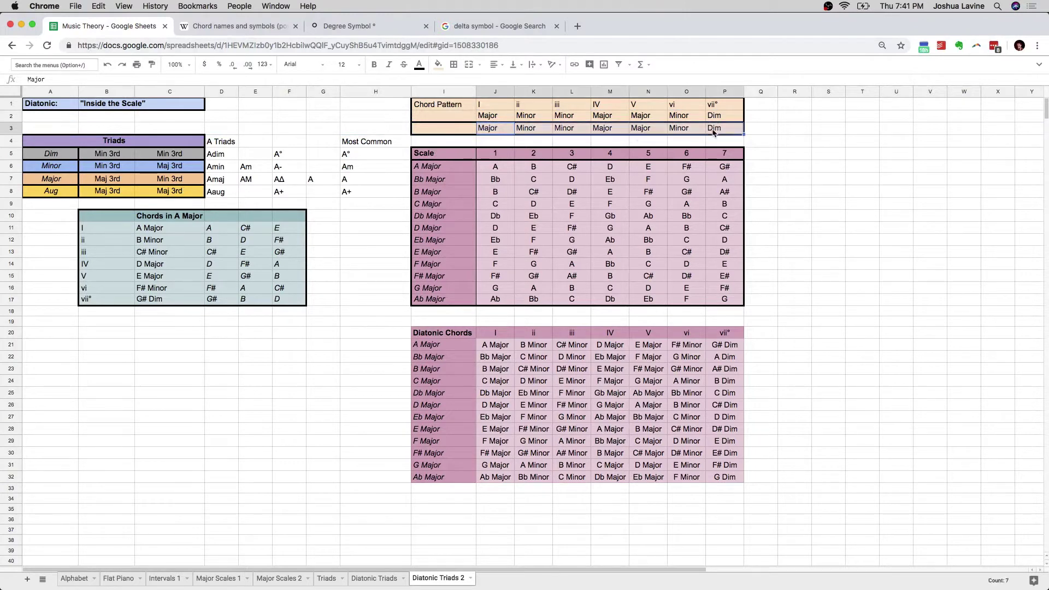
{"action": "key", "text": "ctrl+z"}
{"action": "left_click", "coordinate": [782, 136]}
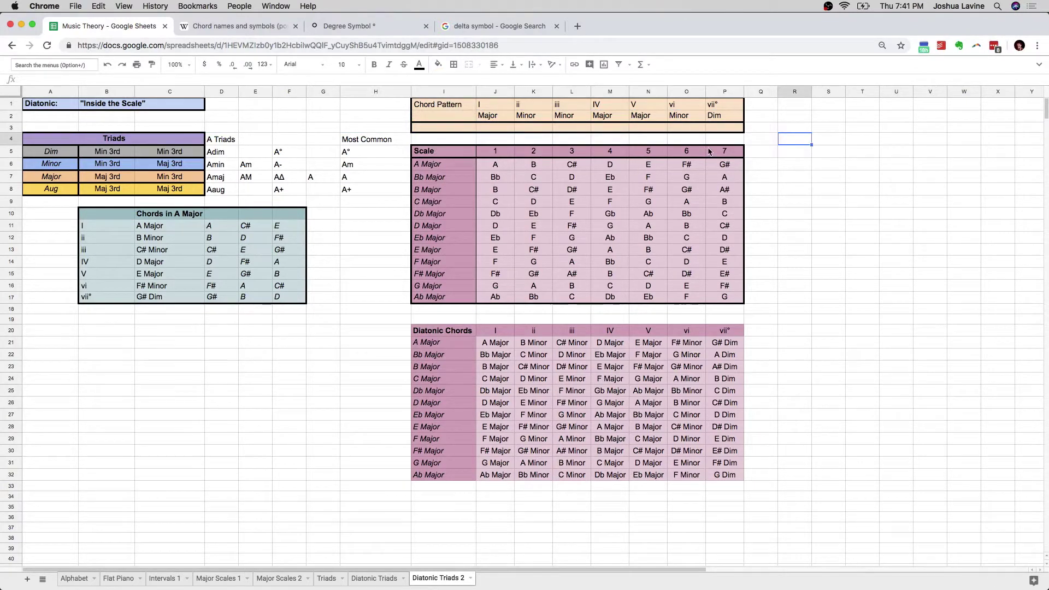
Copy the Diatonic Chords table I20:P32 and paste it at R20
{"action": "left_click_drag", "start_coordinate": [495, 342], "coordinate": [725, 475]}
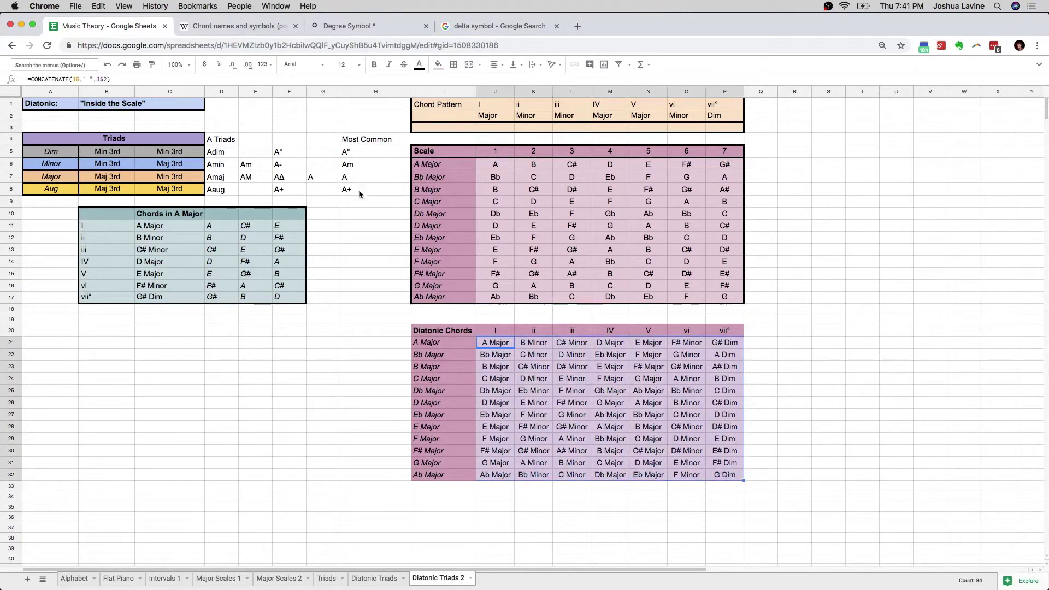
{"action": "left_click", "coordinate": [442, 335]}
{"action": "left_click", "coordinate": [727, 475], "text": "shift"}
{"action": "key", "text": "super+c"}
{"action": "left_click", "coordinate": [798, 330]}
{"action": "key", "text": "super+v"}
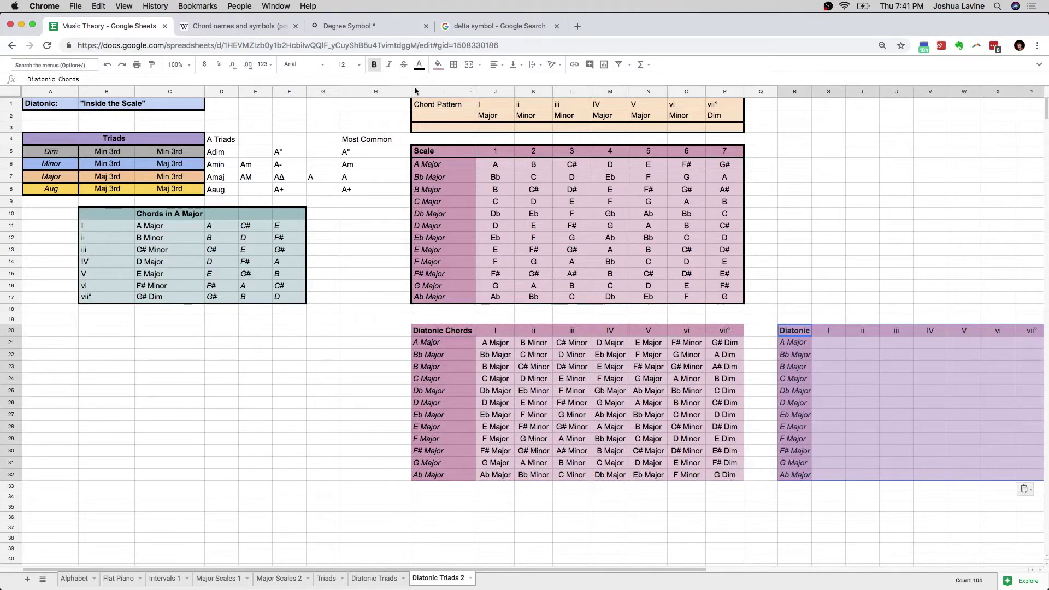
Narrow column H back down and inspect cell S21
{"action": "left_click_drag", "start_coordinate": [410, 91], "coordinate": [394, 91]}
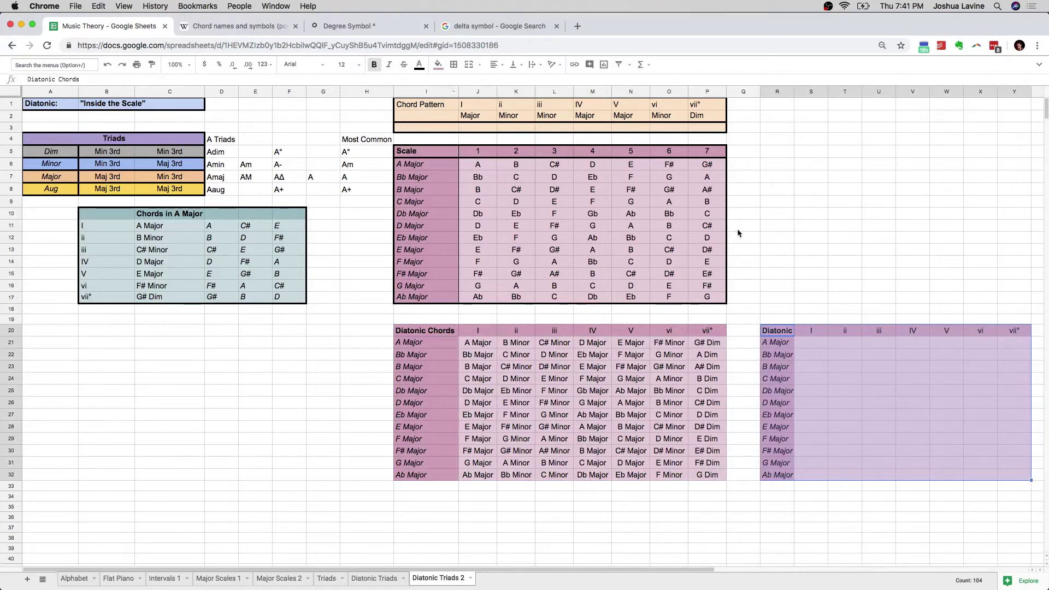
{"action": "left_click", "coordinate": [811, 342]}
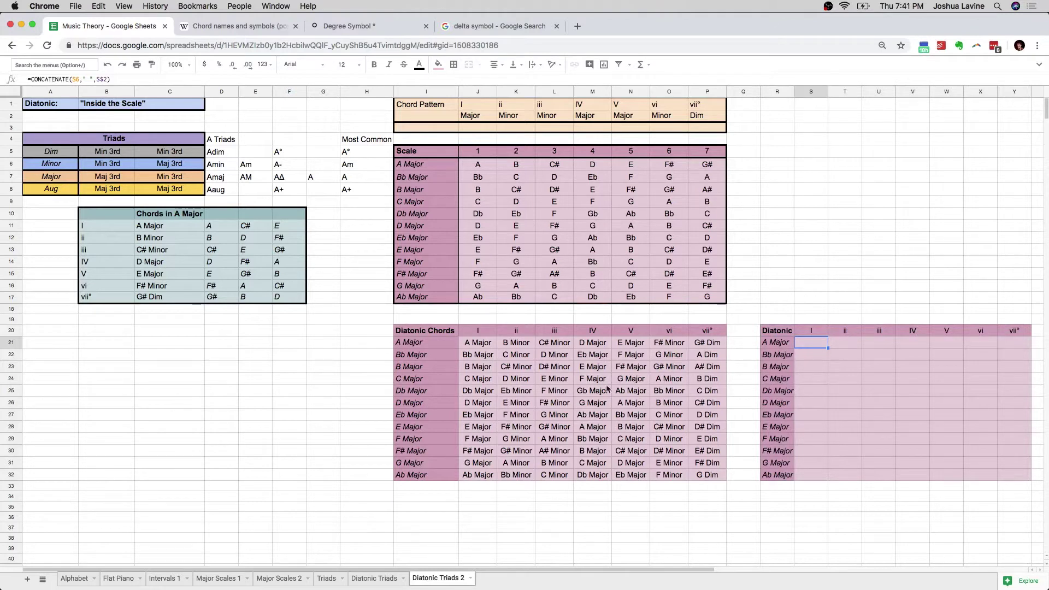
{"action": "scroll", "coordinate": [444, 193], "scroll_direction": "up", "scroll_amount": 3}
{"action": "scroll", "coordinate": [487, 151], "scroll_direction": "down", "scroll_amount": 3}
Enter the suffix m under the ii, iii and vi chords in row 3
{"action": "left_click", "coordinate": [481, 126]}
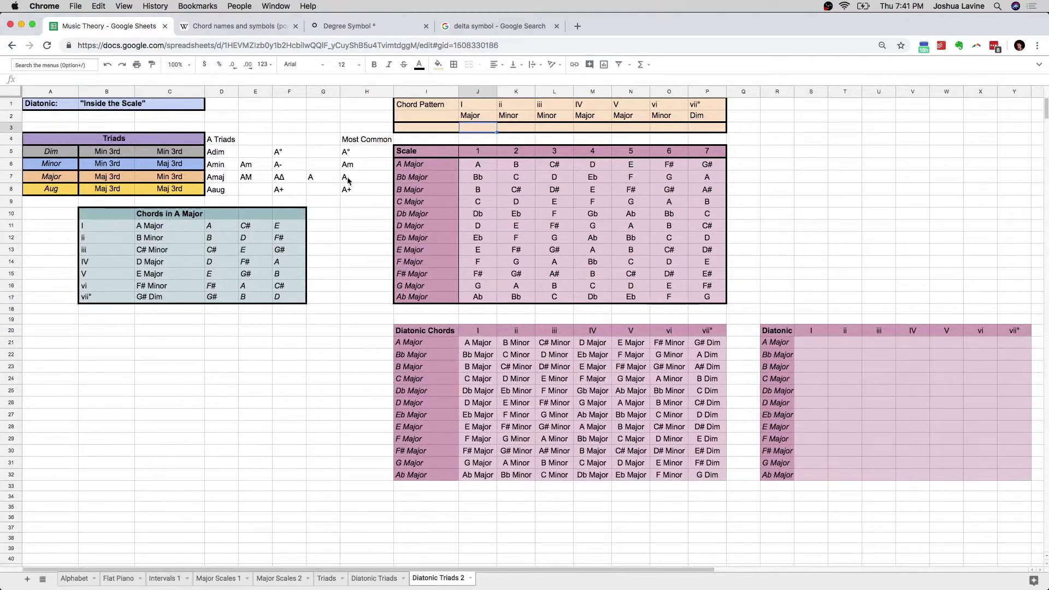
{"action": "left_click", "coordinate": [517, 128]}
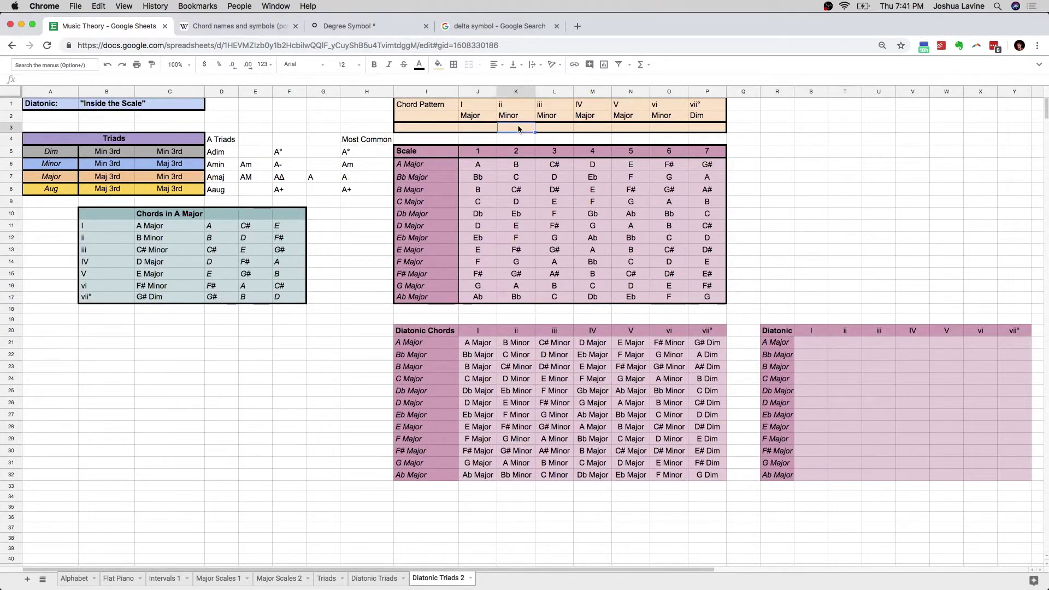
{"action": "type", "text": "n"}
{"action": "type", "text": "m"}
{"action": "key", "text": "Tab"}
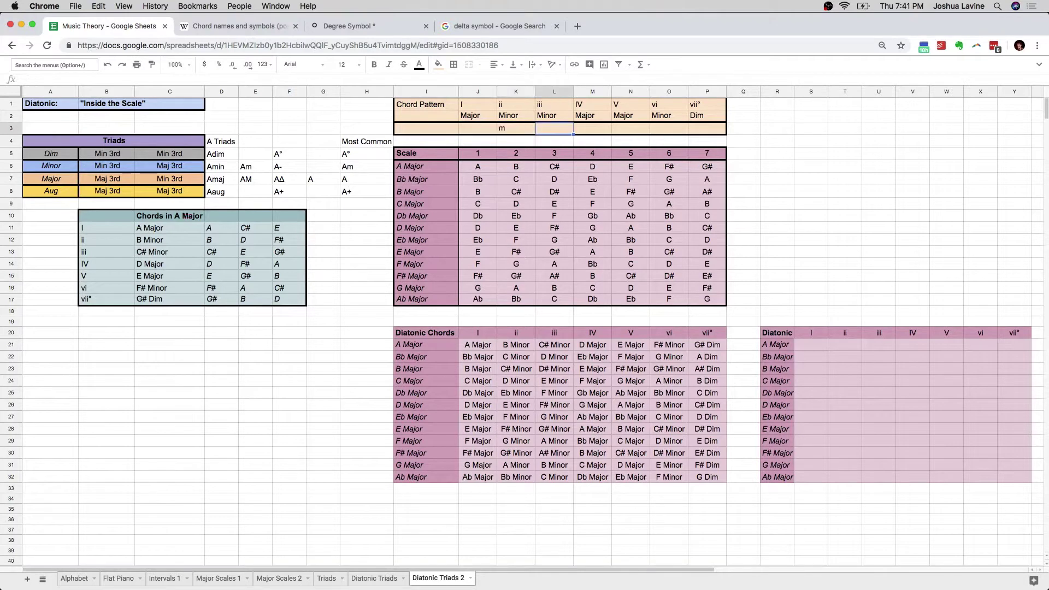
{"action": "type", "text": "m"}
{"action": "key", "text": "Tab"}
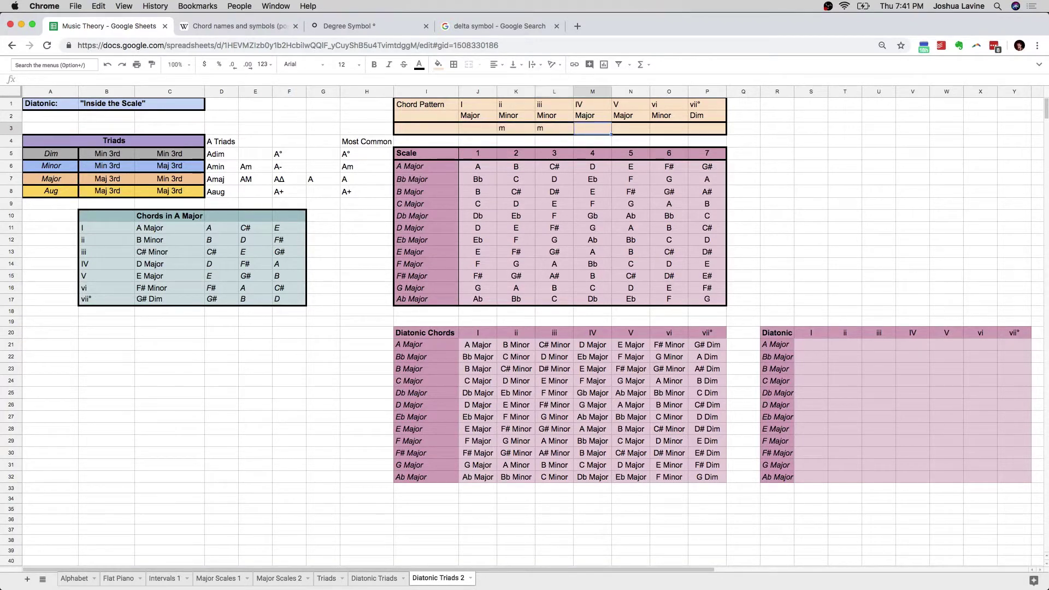
{"action": "key", "text": "Tab"}
{"action": "key", "text": "Tab"}
{"action": "type", "text": "m"}
{"action": "key", "text": "Tab"}
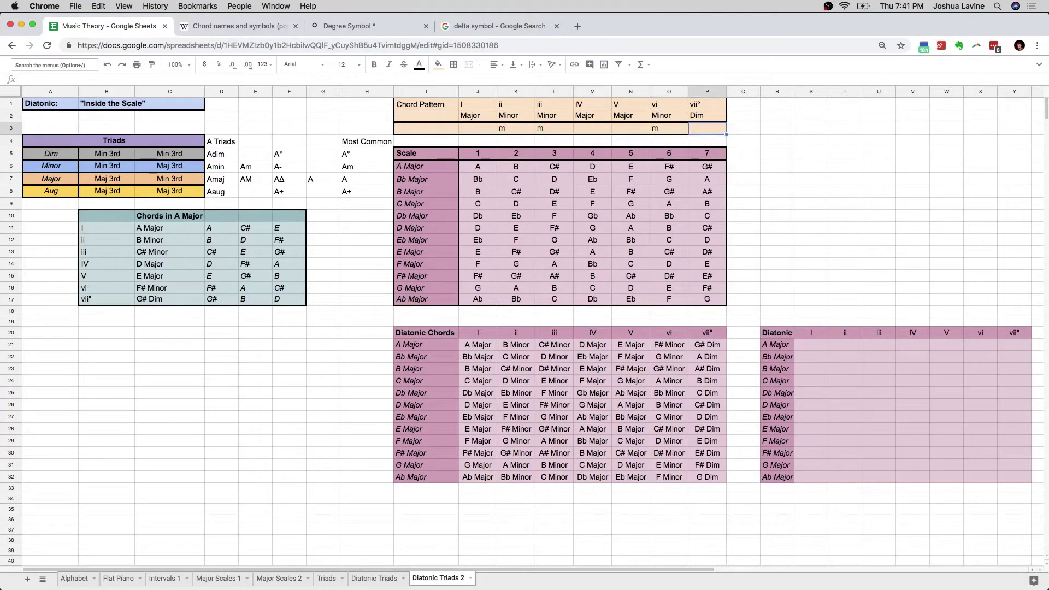
Paste the ° sign from the A° cell under vii° in P3, then undo it
{"action": "left_click", "coordinate": [357, 153]}
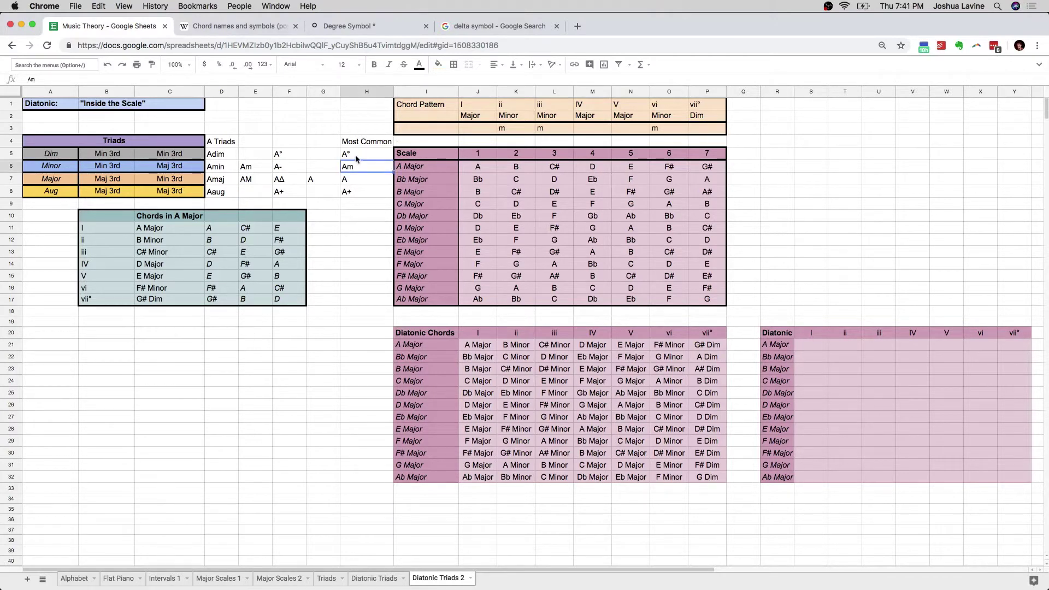
{"action": "double_click", "coordinate": [357, 154]}
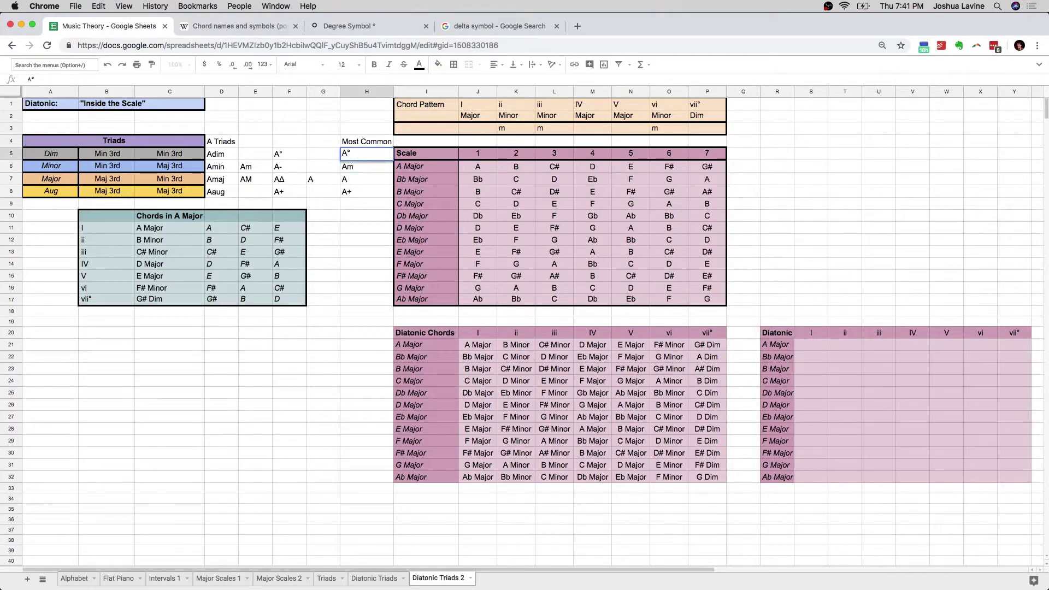
{"action": "key", "text": "cmd+c"}
{"action": "left_click", "coordinate": [703, 130]}
{"action": "key", "text": "cmd+v"}
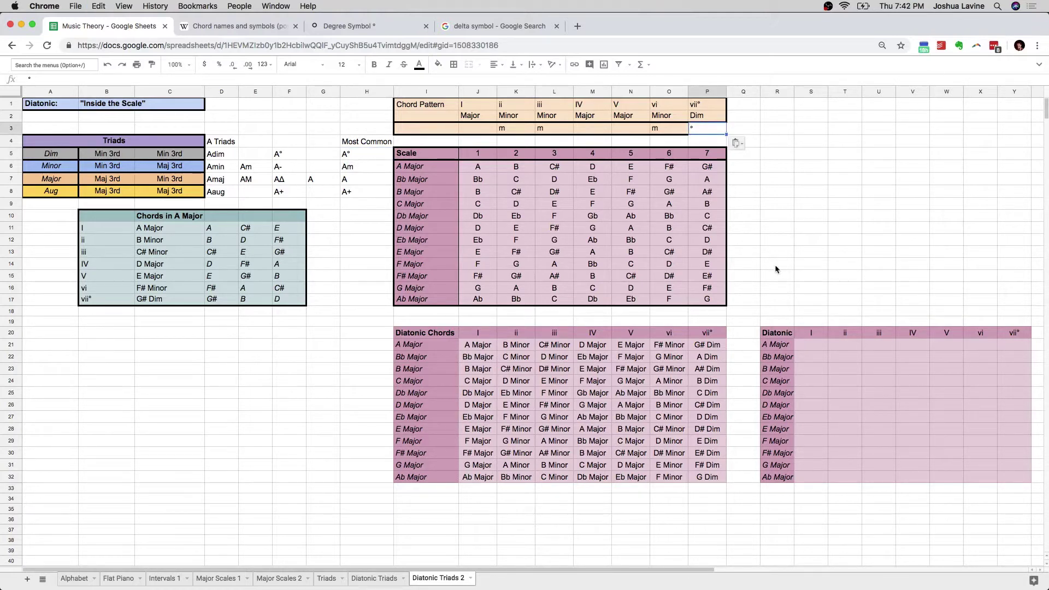
{"action": "key", "text": "Down"}
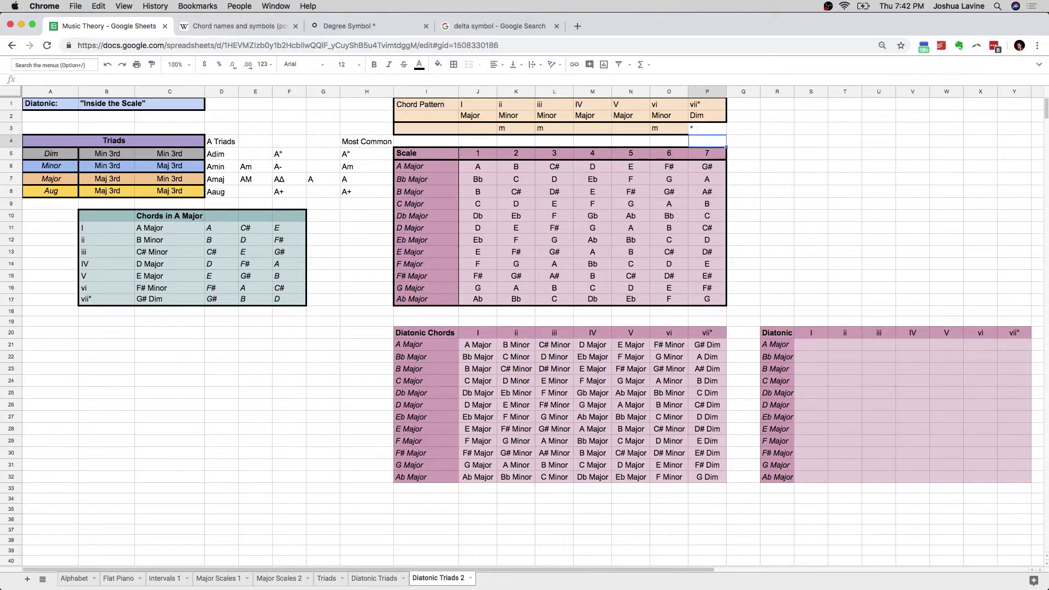
{"action": "key", "text": "cmd+z"}
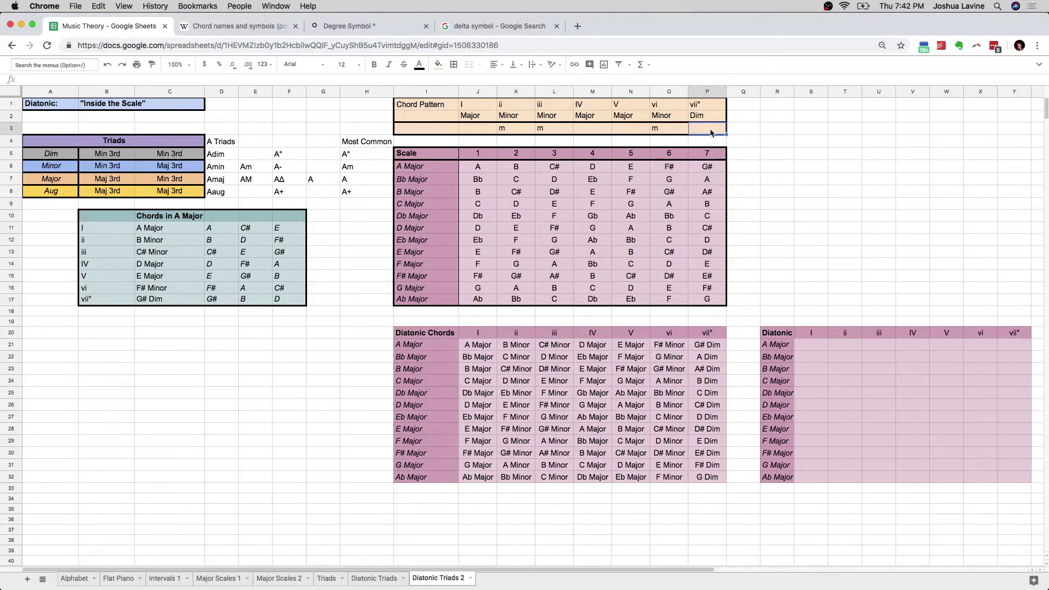
Restore the ° under vii° and enter =CONCAT(J6,J$3) in S21, producing A
{"action": "key", "text": "super+v"}
{"action": "left_click", "coordinate": [785, 165]}
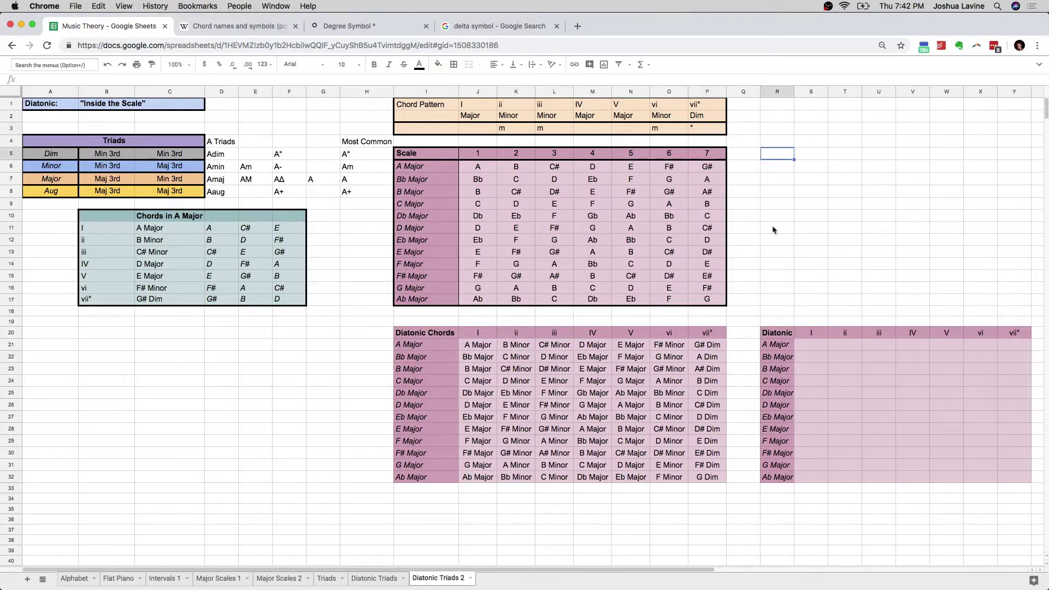
{"action": "left_click", "coordinate": [809, 347]}
{"action": "type", "text": "="}
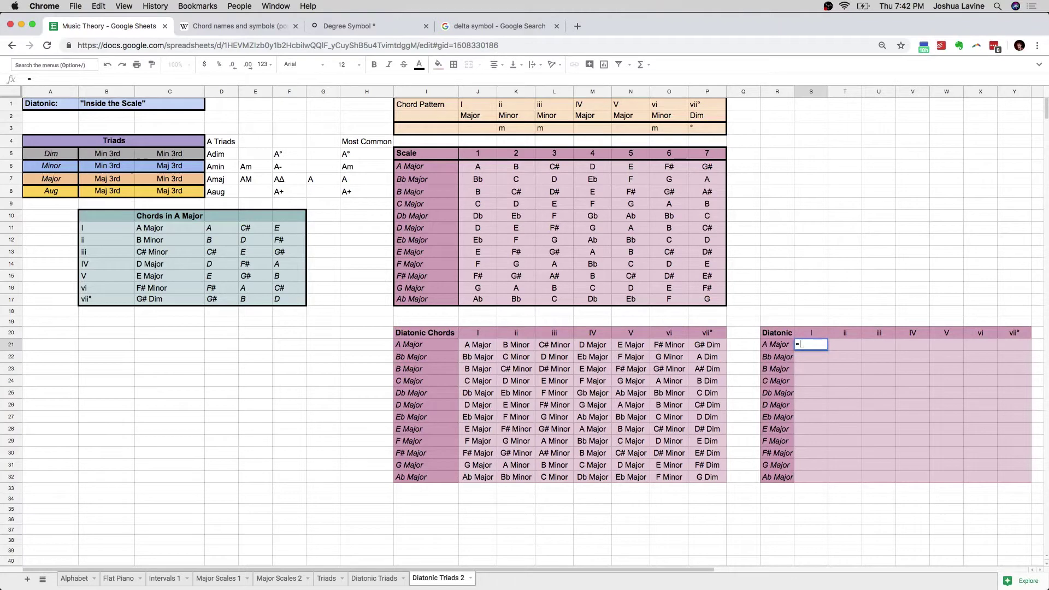
{"action": "type", "text": "concat"}
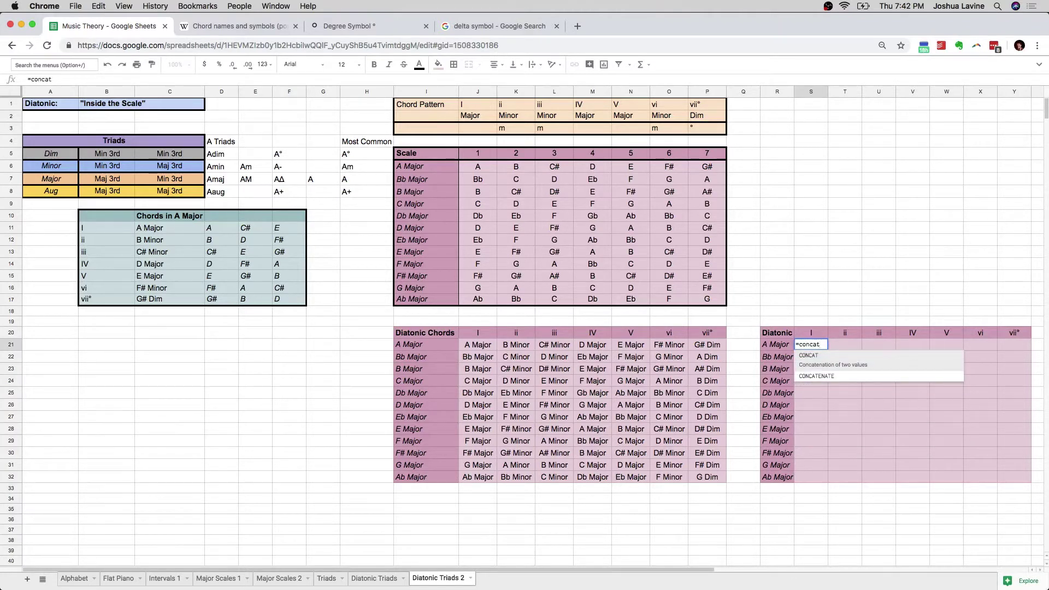
{"action": "type", "text": "(("}
{"action": "key", "text": "BackSpace"}
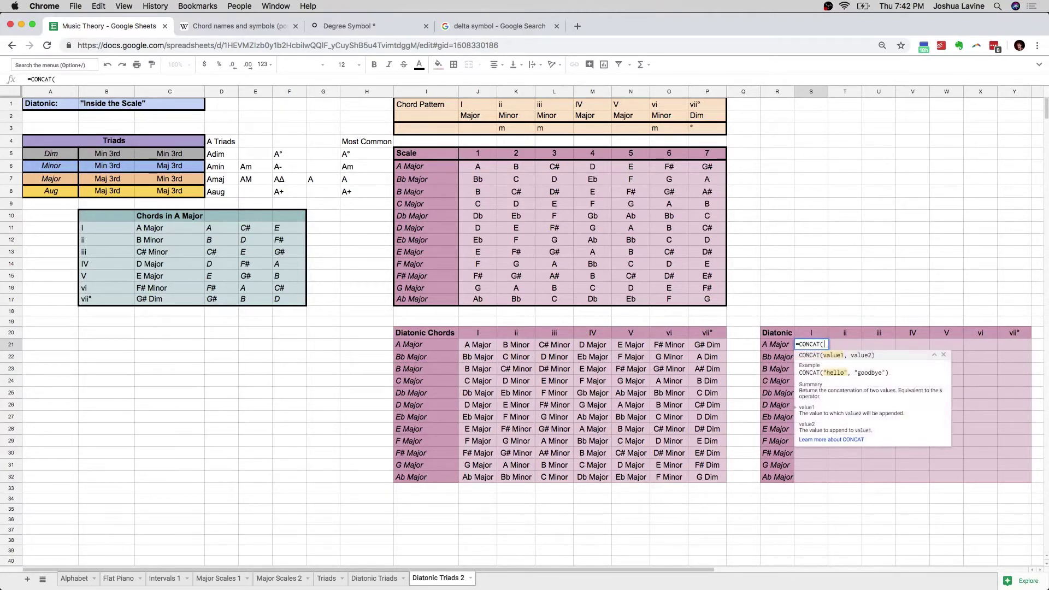
{"action": "left_click", "coordinate": [484, 171]}
{"action": "type", "text": ","}
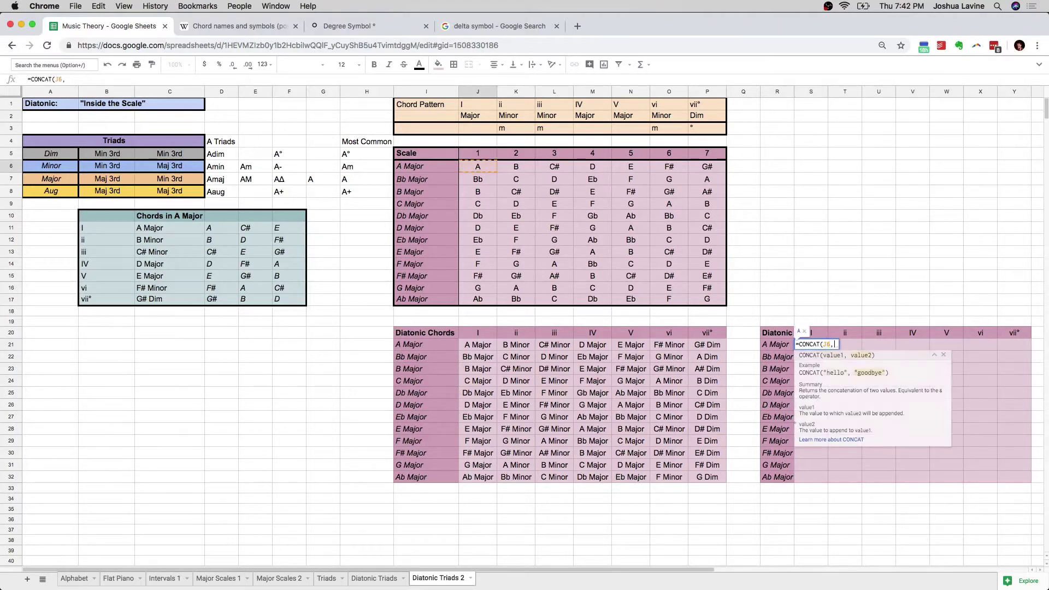
{"action": "left_click", "coordinate": [473, 129]}
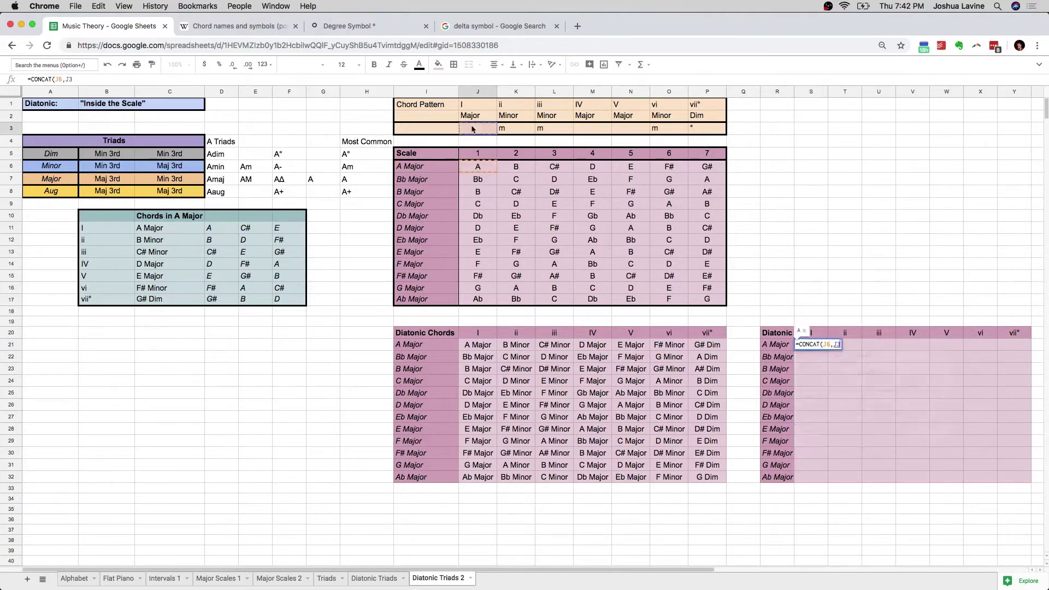
{"action": "left_click", "coordinate": [69, 79]}
{"action": "type", "text": "$3"}
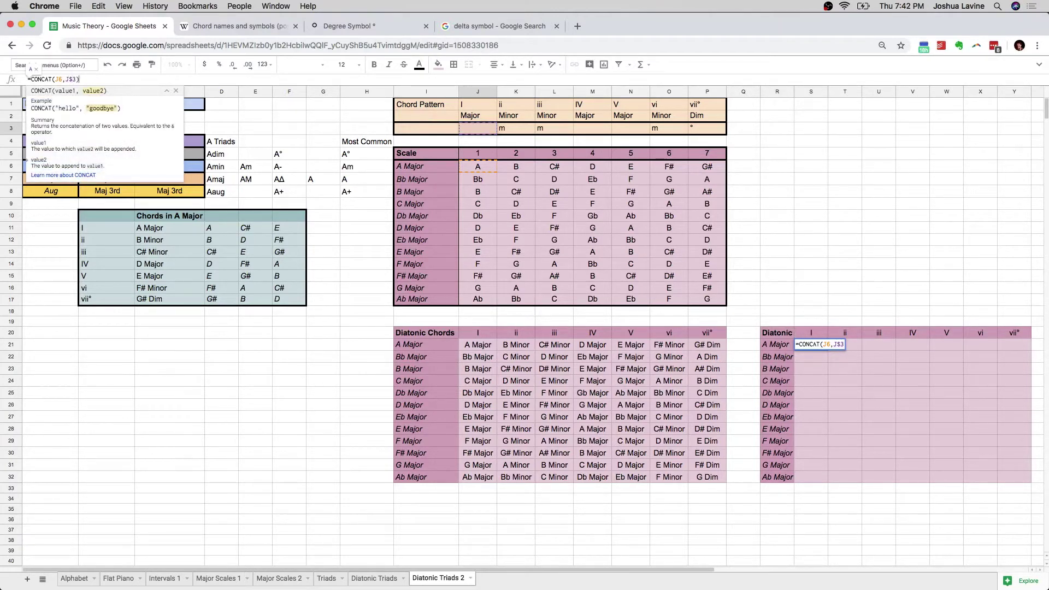
{"action": "key", "text": "Return"}
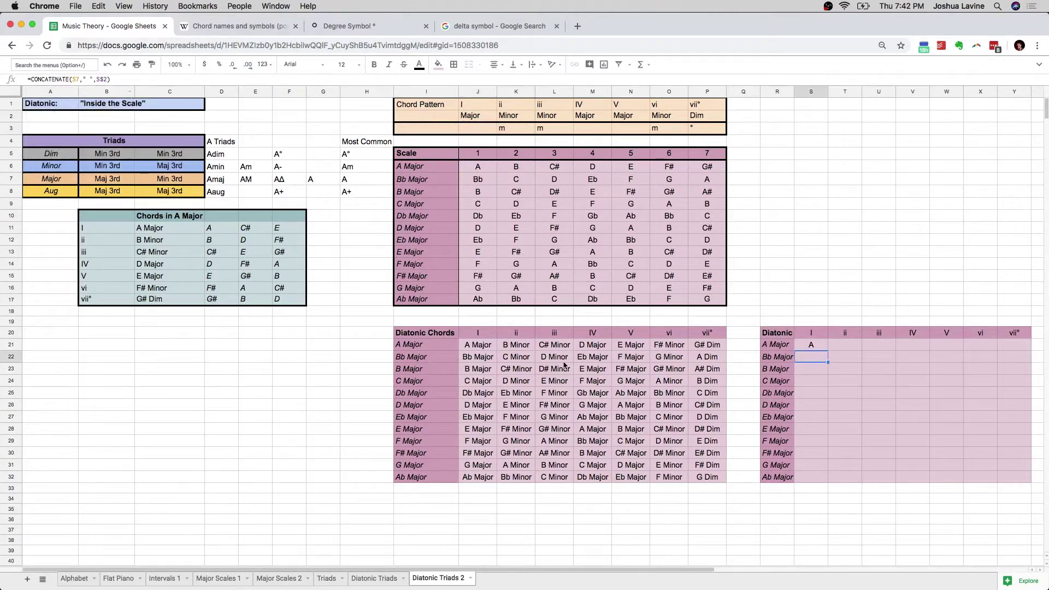
Fill the formula across S21:Y21, giving A, Bm, C#m, D, E, F#m, G#°
{"action": "left_click", "coordinate": [813, 347]}
{"action": "left_click_drag", "start_coordinate": [828, 350], "coordinate": [859, 355]}
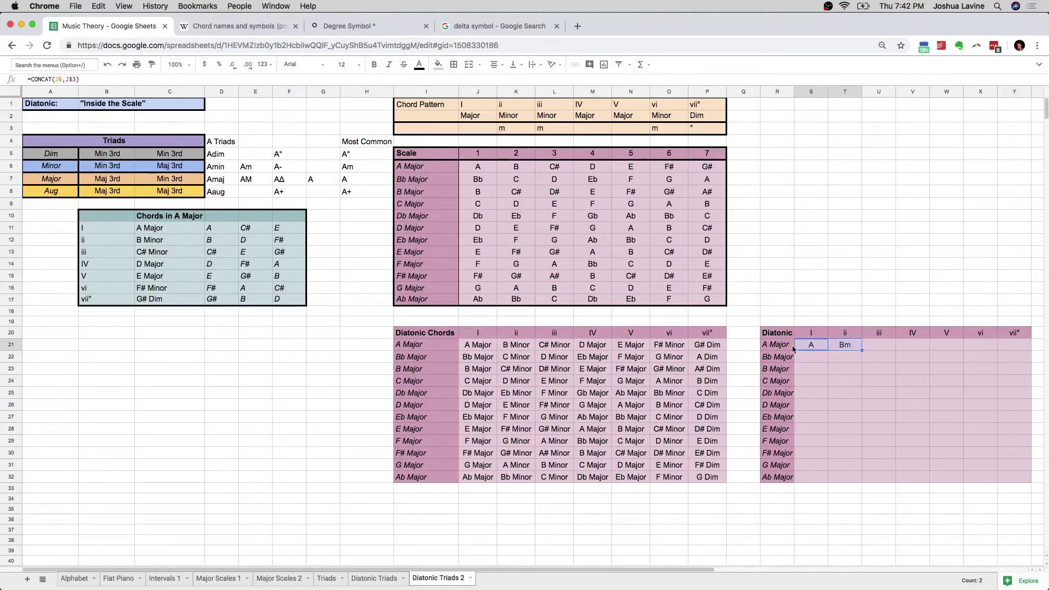
{"action": "left_click", "coordinate": [783, 347]}
{"action": "left_click", "coordinate": [823, 350]}
{"action": "left_click", "coordinate": [846, 351]}
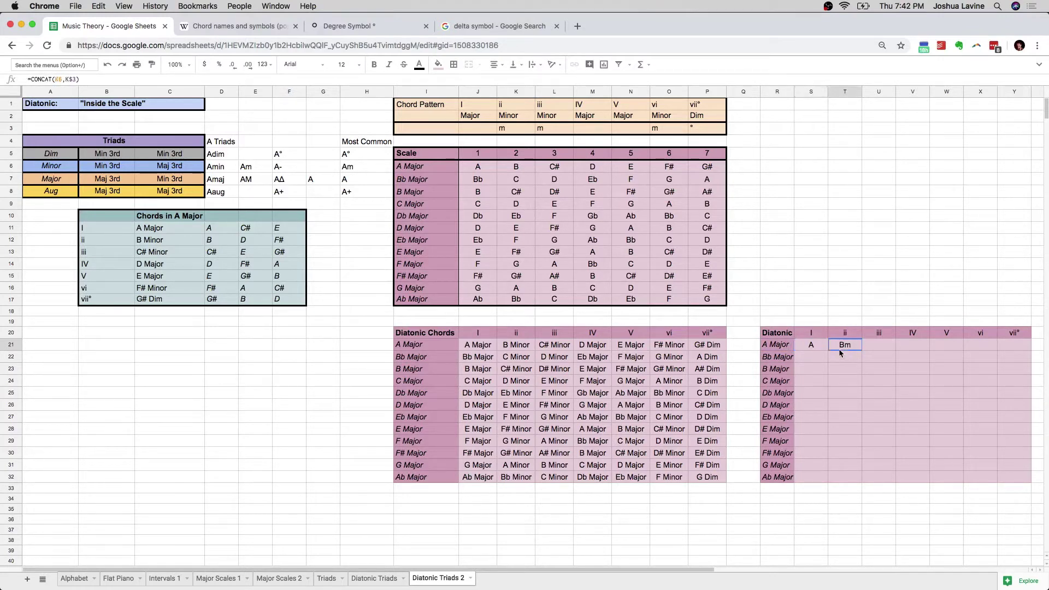
{"action": "left_click_drag", "start_coordinate": [862, 350], "coordinate": [1011, 349]}
{"action": "left_click", "coordinate": [984, 352]}
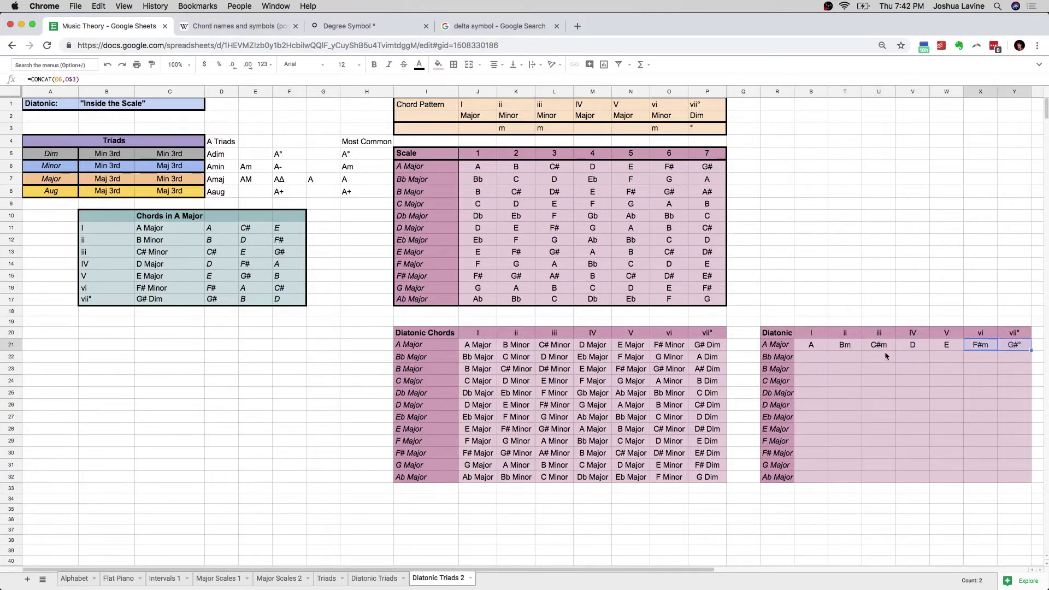
{"action": "left_click", "coordinate": [811, 350]}
Copy the A Major shorthand formulas from S21:Y21 into the D Major row at S26
{"action": "left_click", "coordinate": [1011, 349], "text": "shift"}
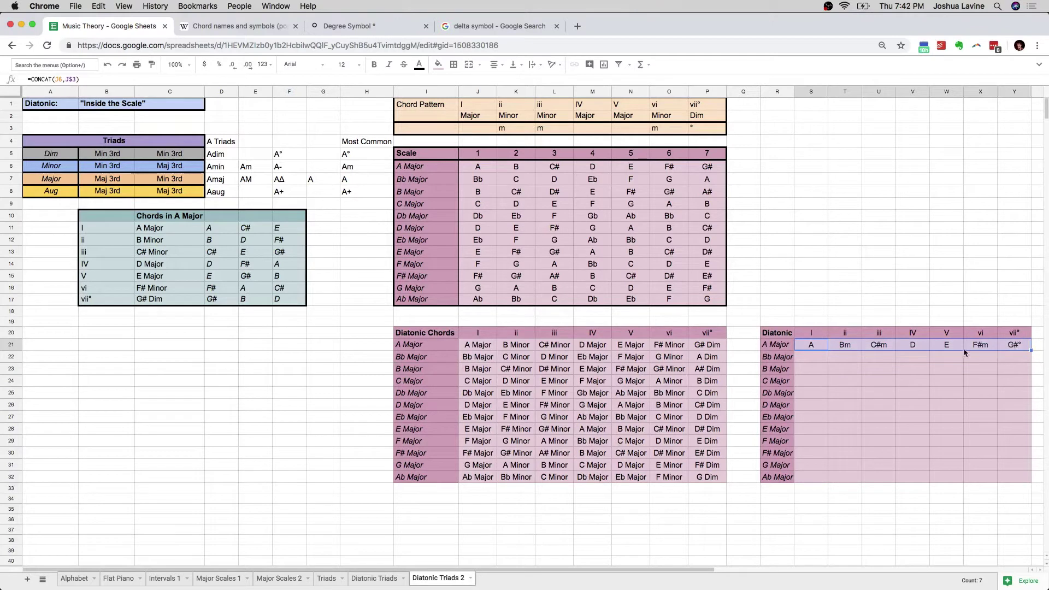
{"action": "key", "text": "super+c"}
{"action": "left_click", "coordinate": [811, 403]}
{"action": "key", "text": "super+v"}
Check each pasted D Major formula from the D cell through C#°
{"action": "left_click", "coordinate": [813, 407]}
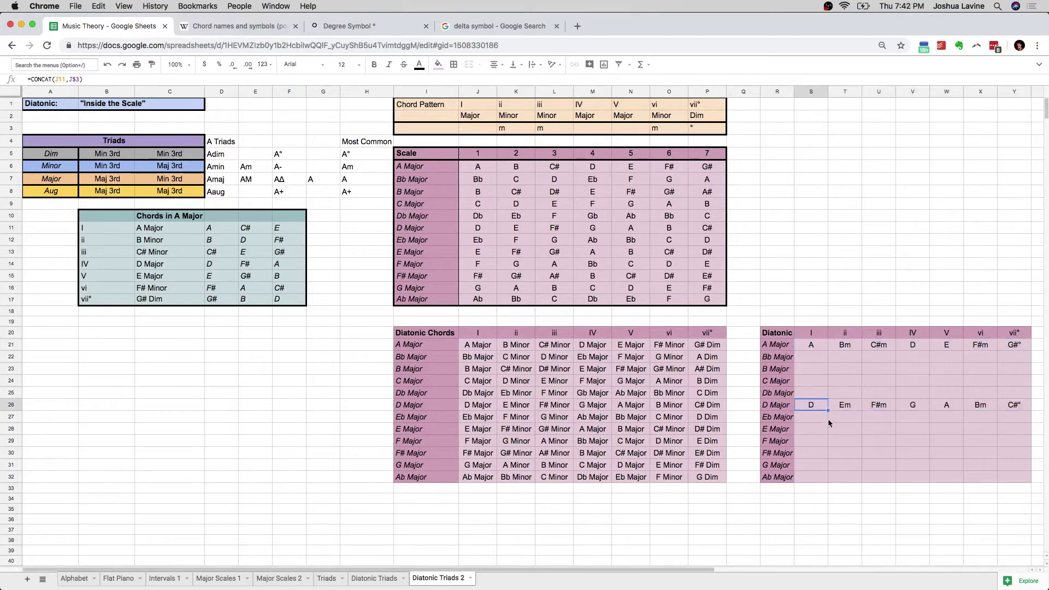
{"action": "left_click", "coordinate": [841, 407]}
{"action": "left_click", "coordinate": [897, 406]}
{"action": "key", "text": "Left"}
{"action": "key", "text": "Right"}
{"action": "left_click", "coordinate": [933, 409]}
{"action": "left_click", "coordinate": [977, 408]}
{"action": "left_click", "coordinate": [1007, 410]}
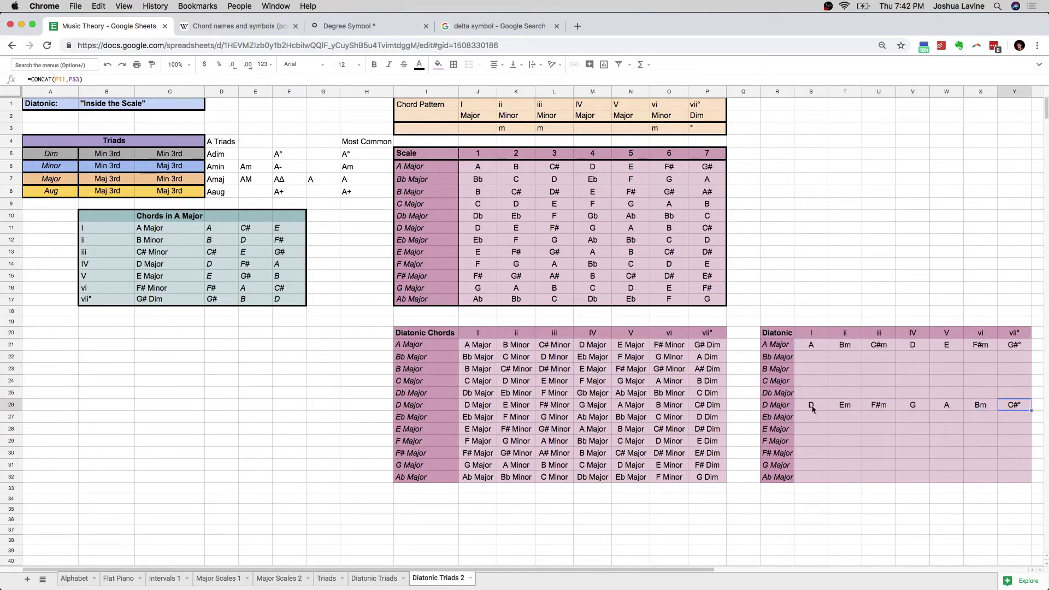
Review the D Major row's formulas again: D, Em, F#m, G, A, Bm, C#°
{"action": "left_click", "coordinate": [813, 405]}
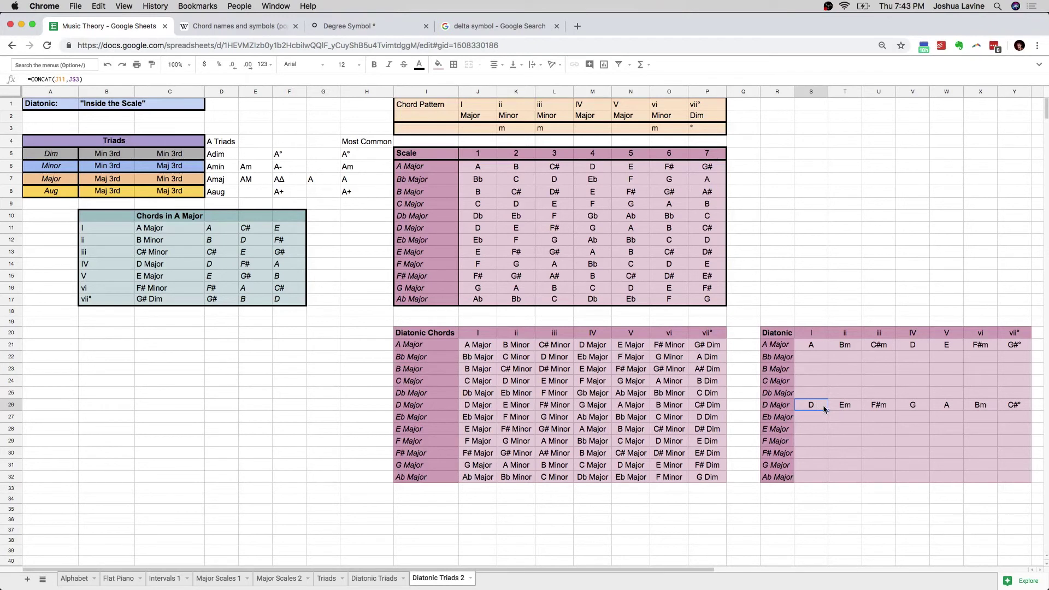
{"action": "left_click", "coordinate": [848, 409]}
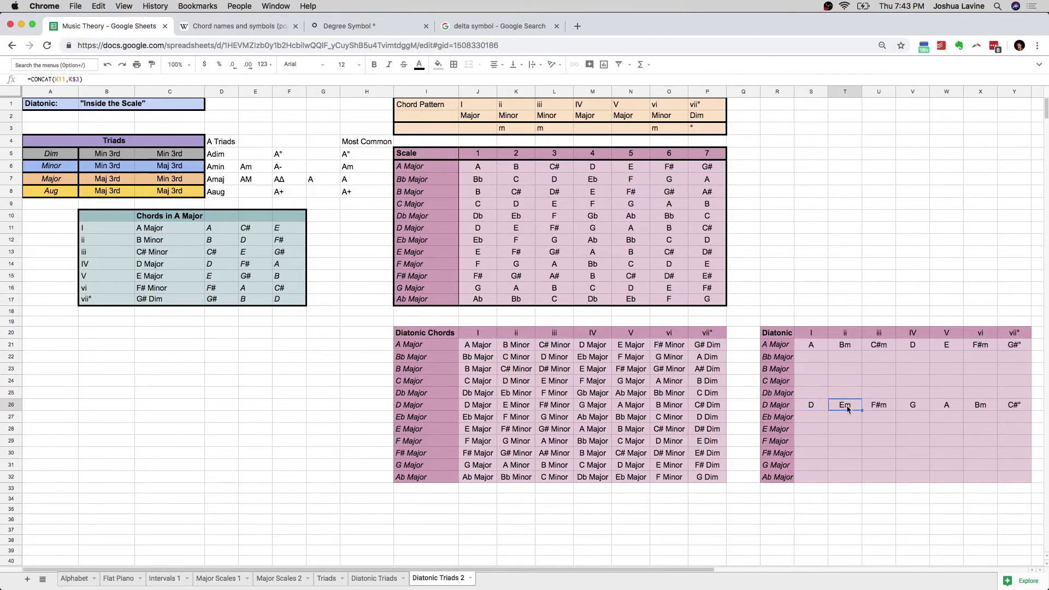
{"action": "left_click", "coordinate": [880, 410]}
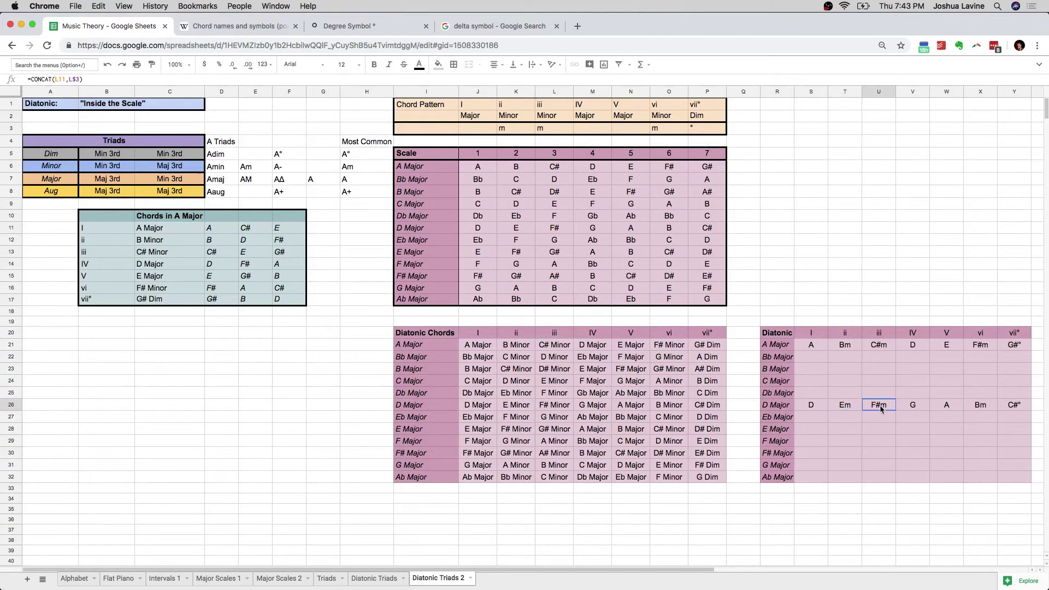
{"action": "left_click", "coordinate": [925, 409]}
{"action": "left_click", "coordinate": [941, 410]}
{"action": "left_click", "coordinate": [974, 410]}
{"action": "left_click", "coordinate": [1012, 408]}
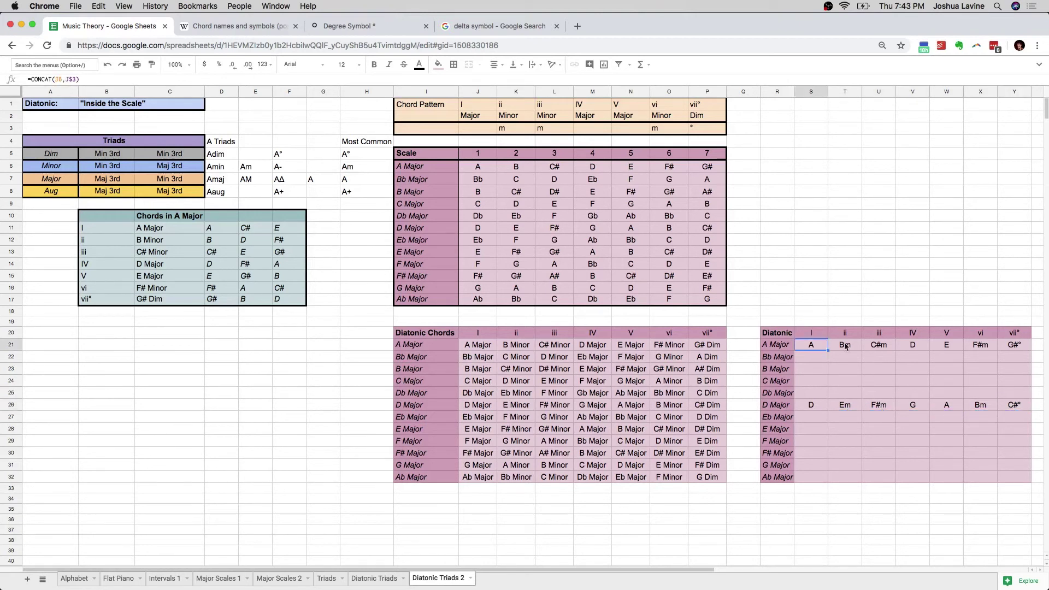
Fill the A Major shorthand formulas in S21:Y21 down to row 32, through Ab Major
{"action": "left_click", "coordinate": [814, 346]}
{"action": "left_click", "coordinate": [1028, 349], "text": "shift"}
{"action": "left_click_drag", "start_coordinate": [1029, 349], "coordinate": [1017, 474]}
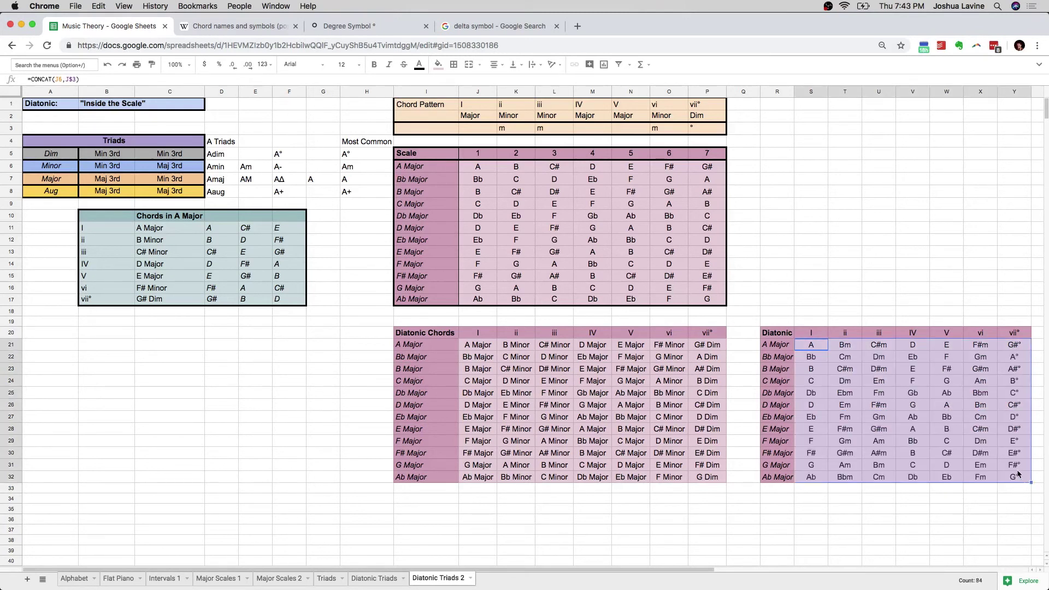
{"action": "left_click", "coordinate": [979, 508]}
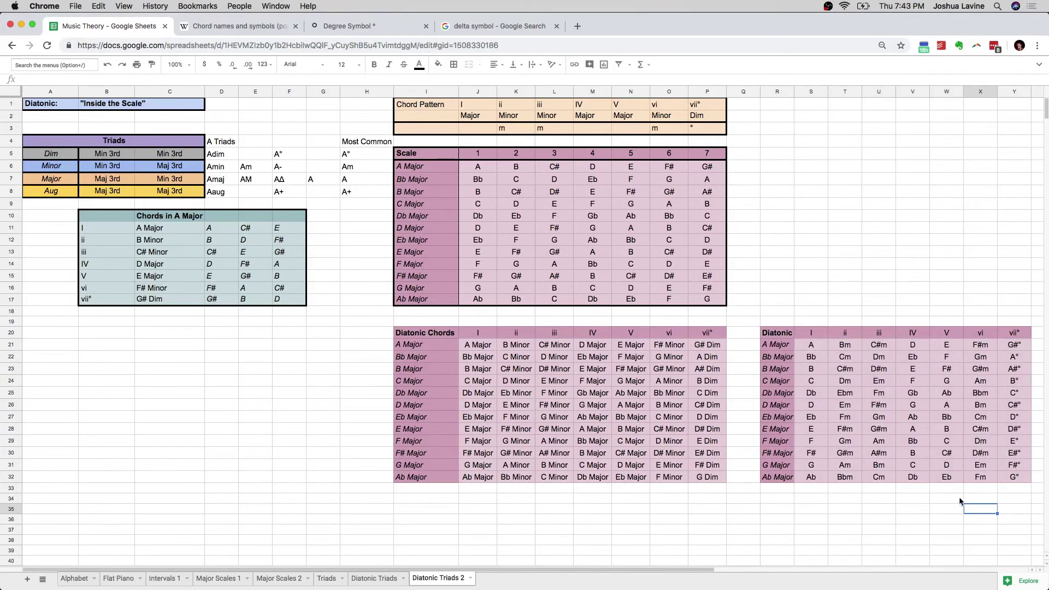